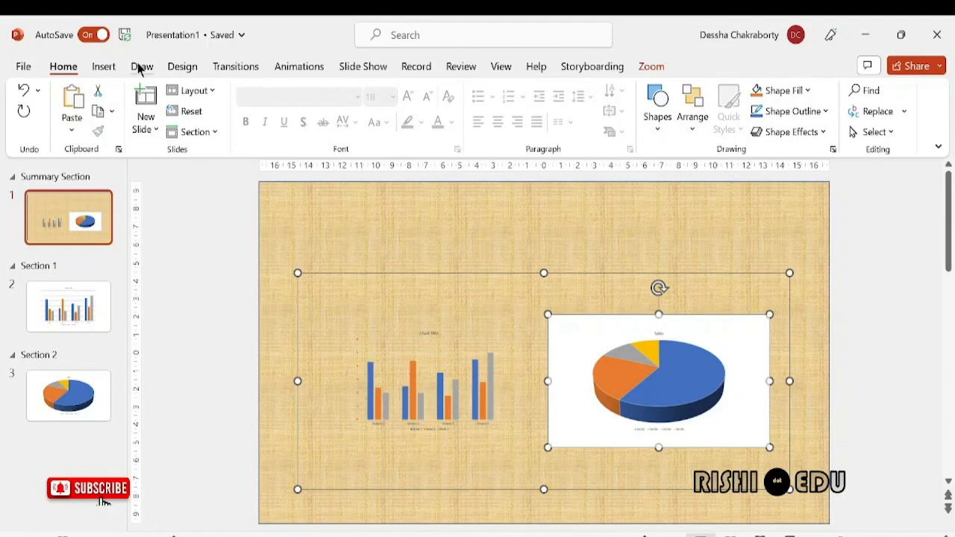
Bring up the drawing tools and delete the summary slide with the textured background.
click(141, 67)
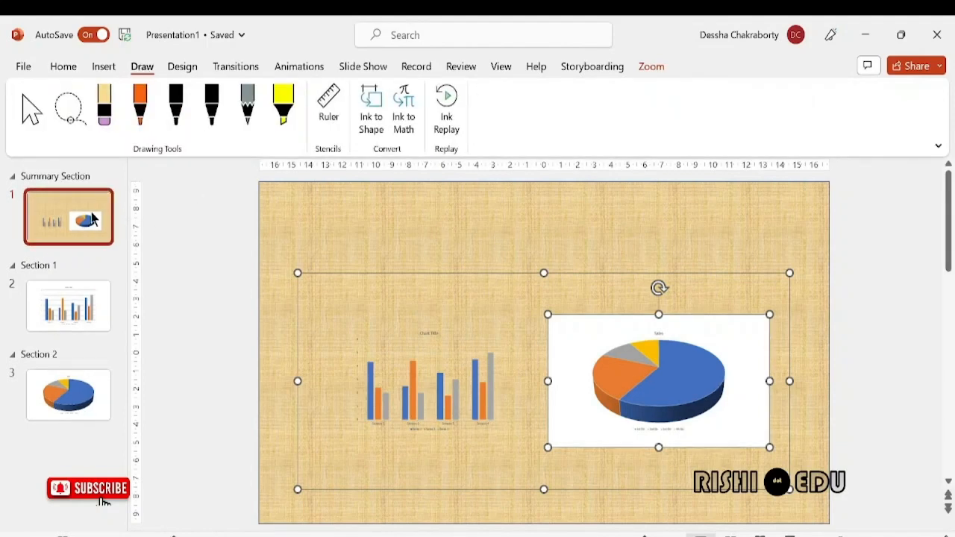
right_click(92, 218)
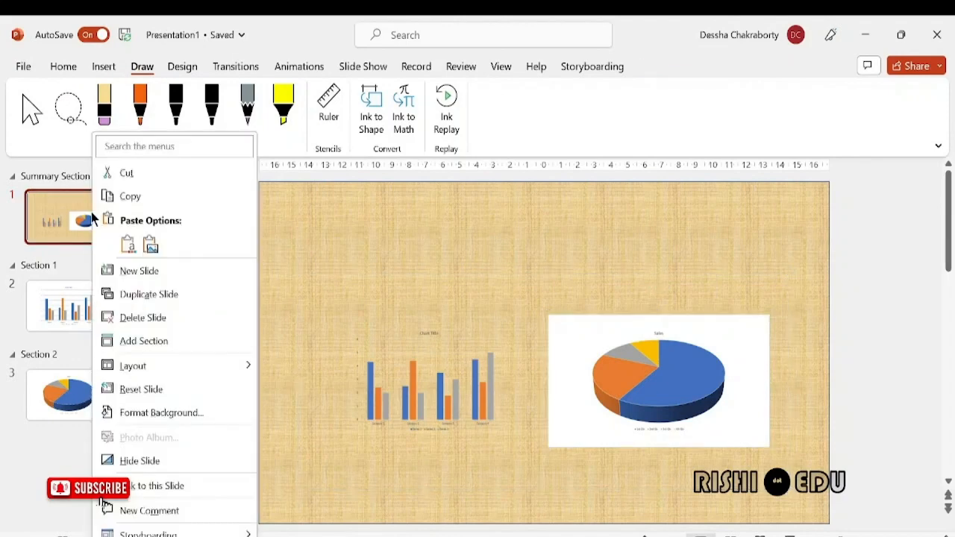
click(161, 317)
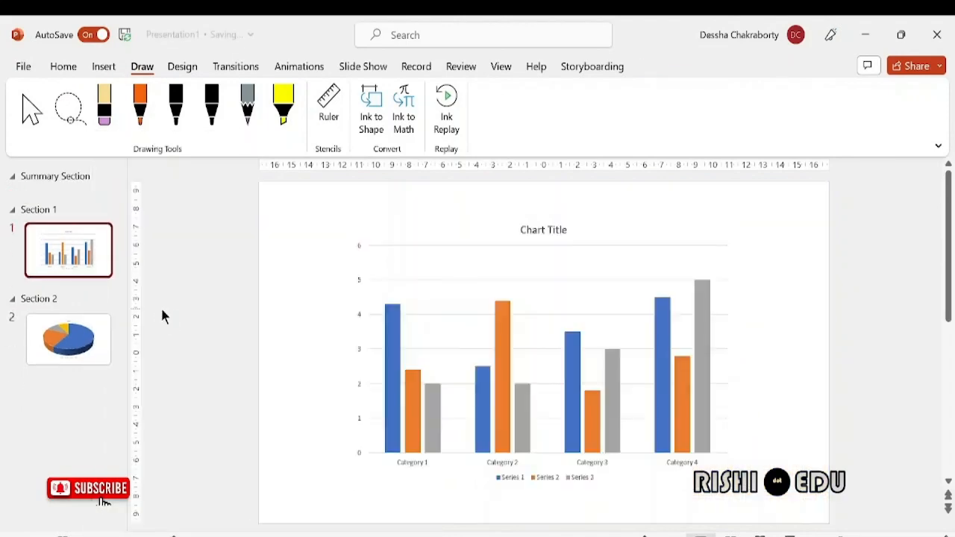
Remove the whole column chart from the Section 1 slide, leaving the slide in place.
click(518, 295)
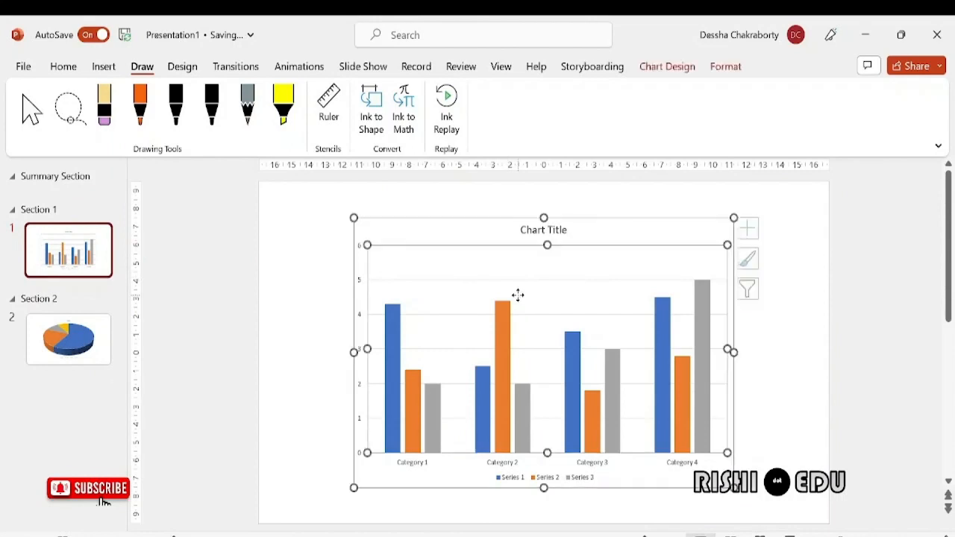
right_click(518, 301)
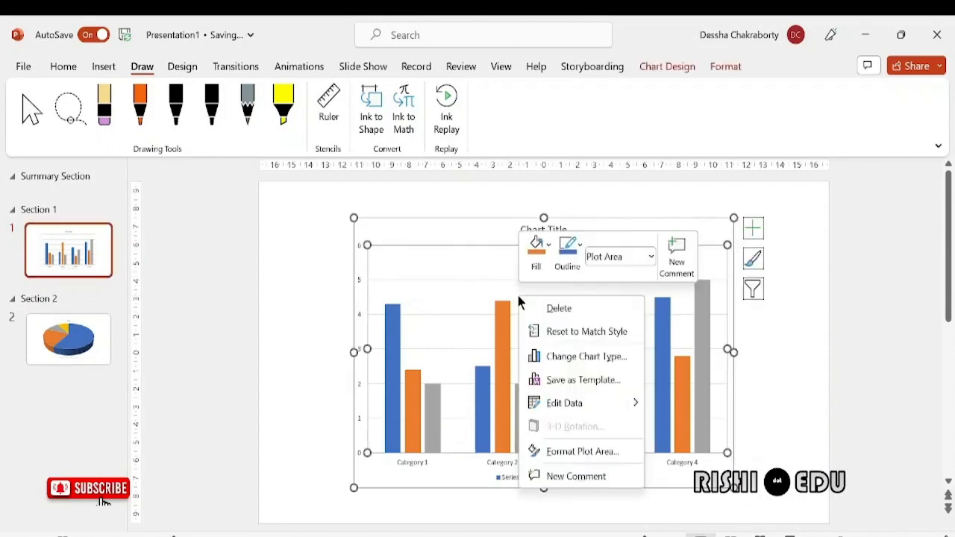
click(450, 230)
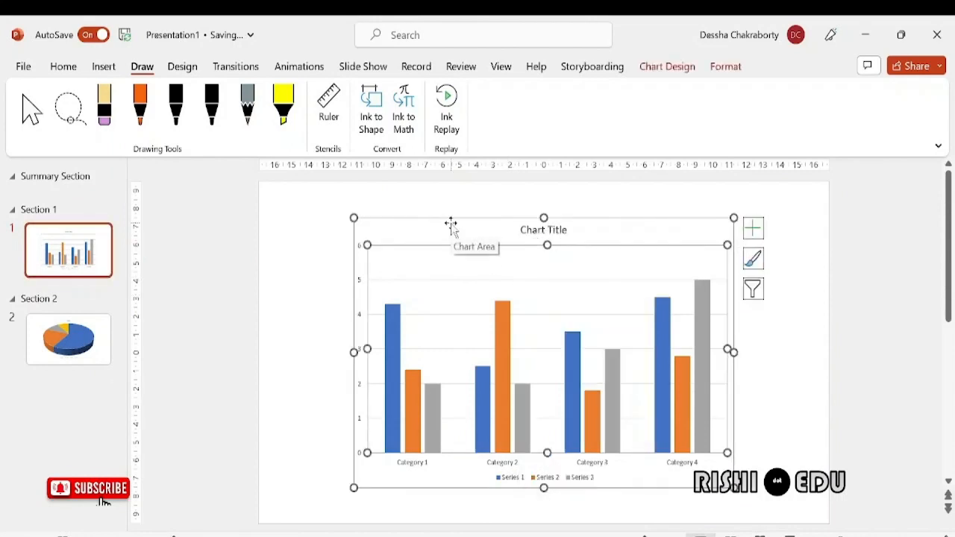
right_click(450, 229)
click(492, 123)
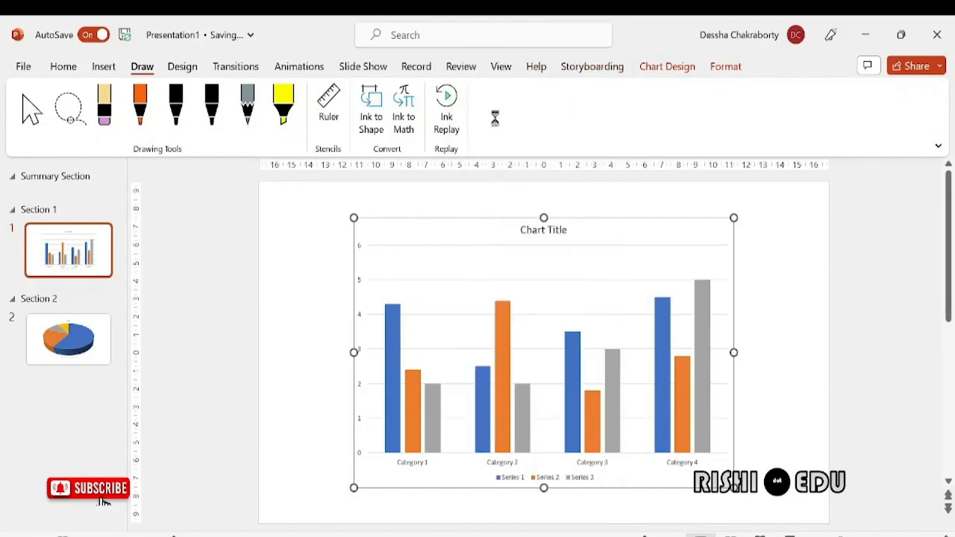
Cut the Section 2 slide containing the pie chart out of the presentation.
click(56, 342)
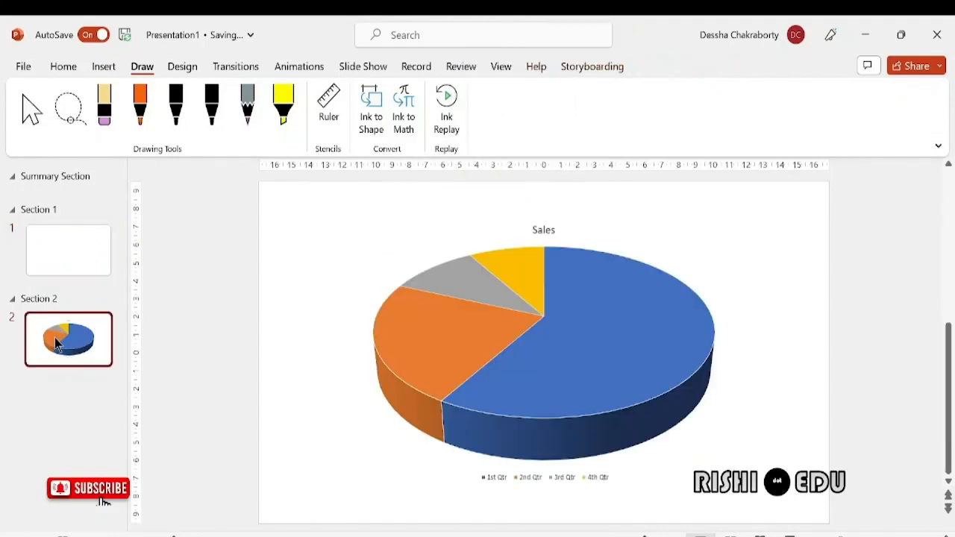
right_click(56, 342)
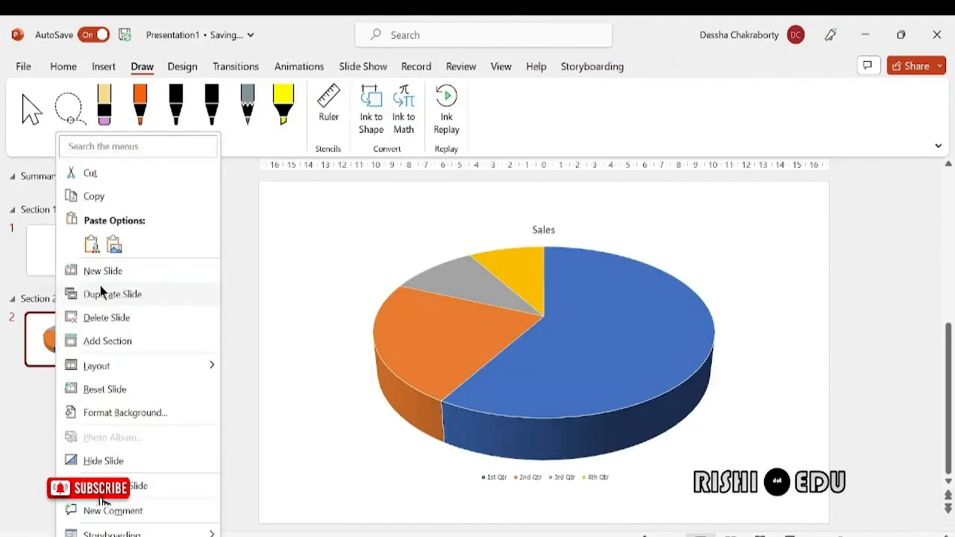
click(97, 174)
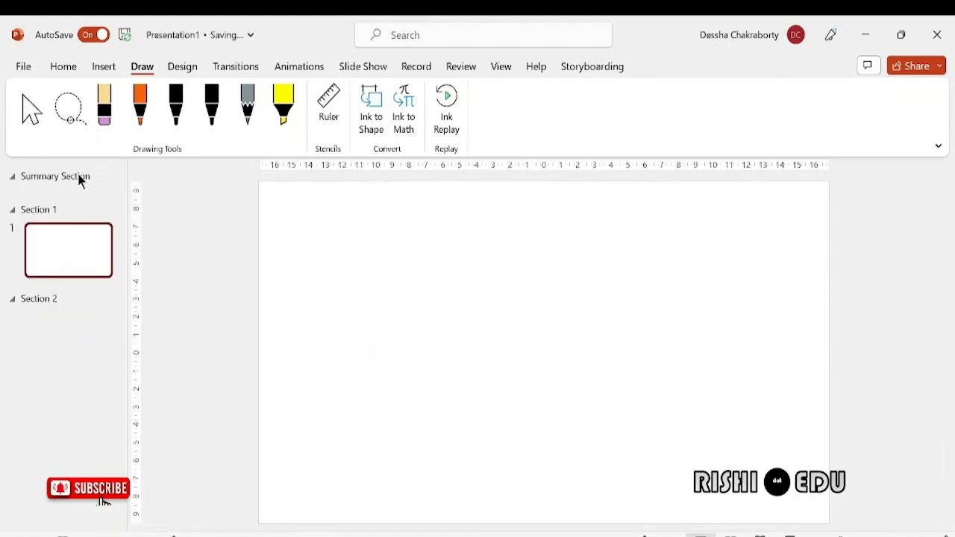
Remove the Summary Section and all remaining sections while keeping the blank slide.
click(79, 177)
right_click(80, 177)
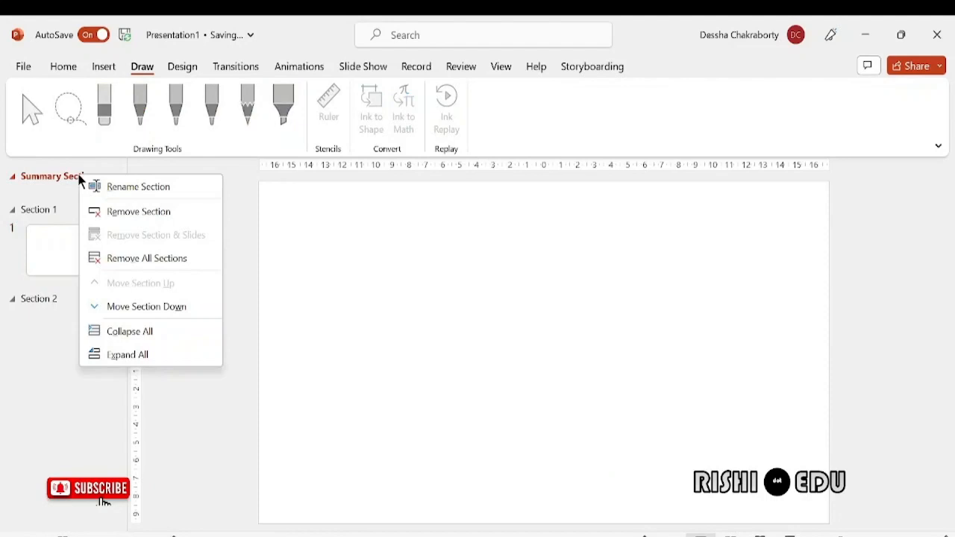
click(152, 211)
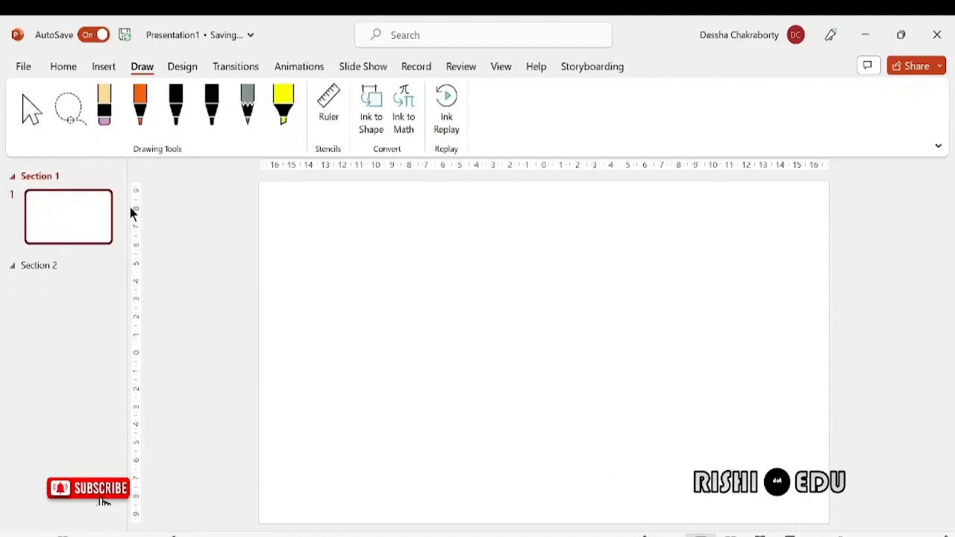
click(47, 169)
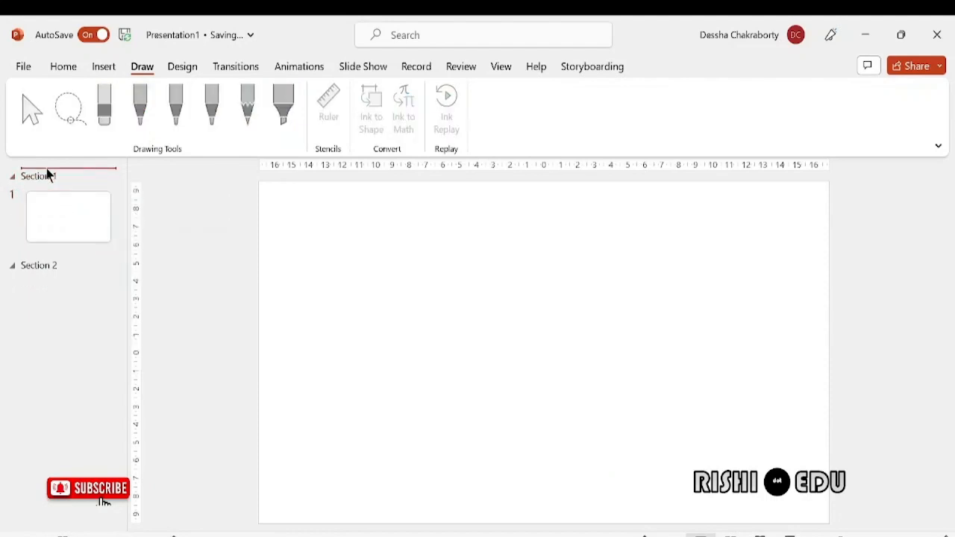
right_click(49, 174)
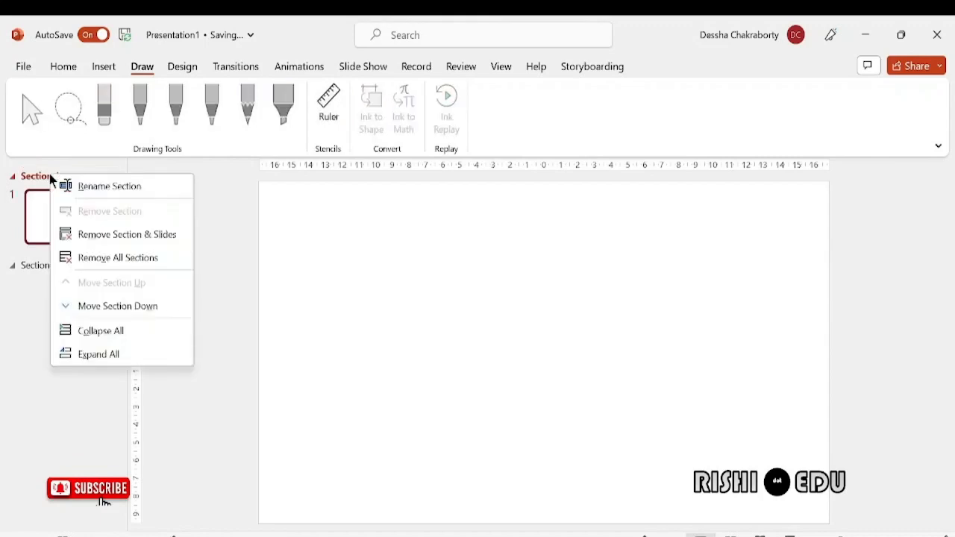
click(120, 258)
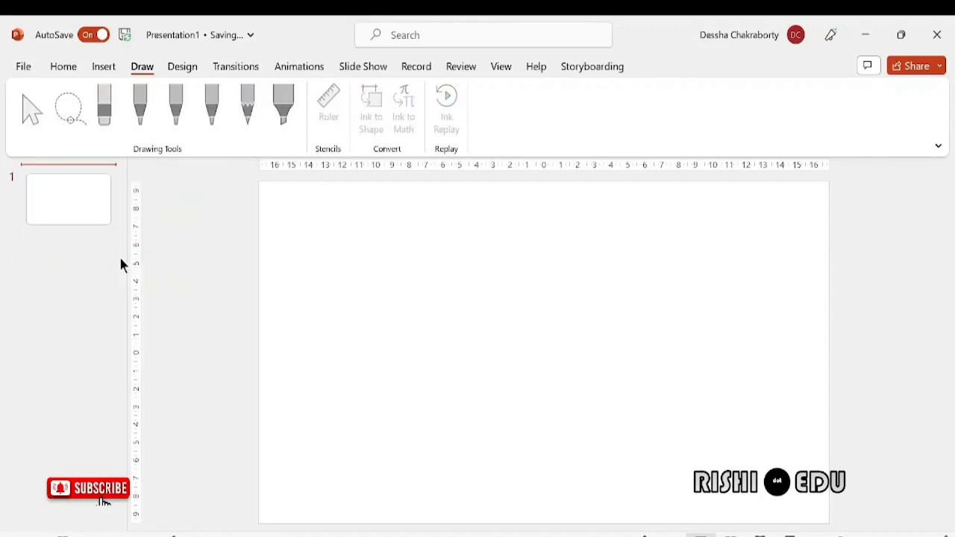
right_click(87, 213)
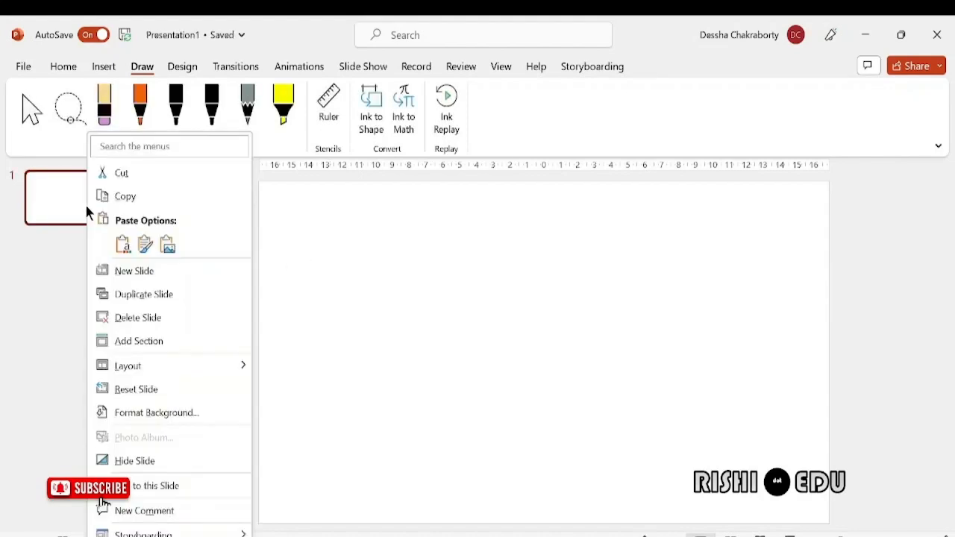
click(362, 250)
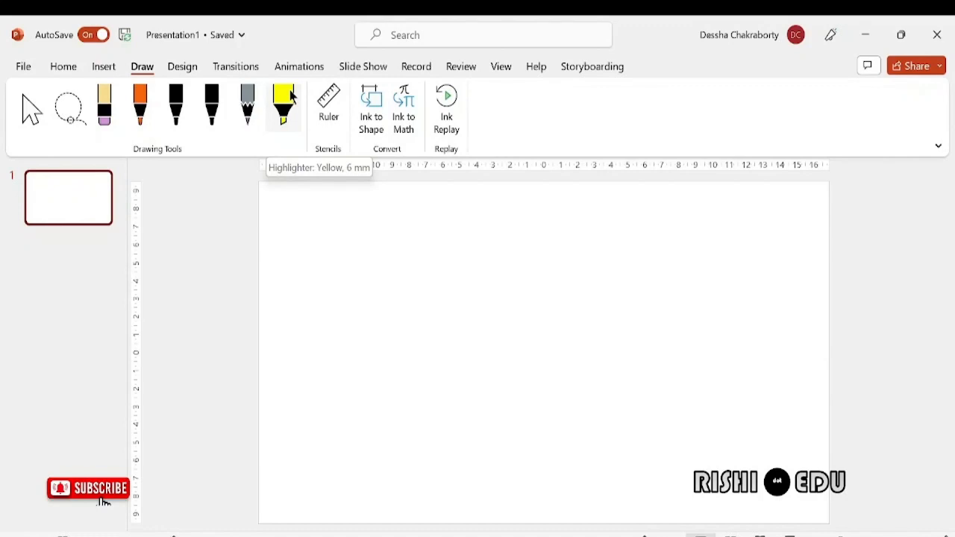
Draw thick orange freehand strokes across the middle and the lower-left corner of the slide with the orange pen.
click(140, 112)
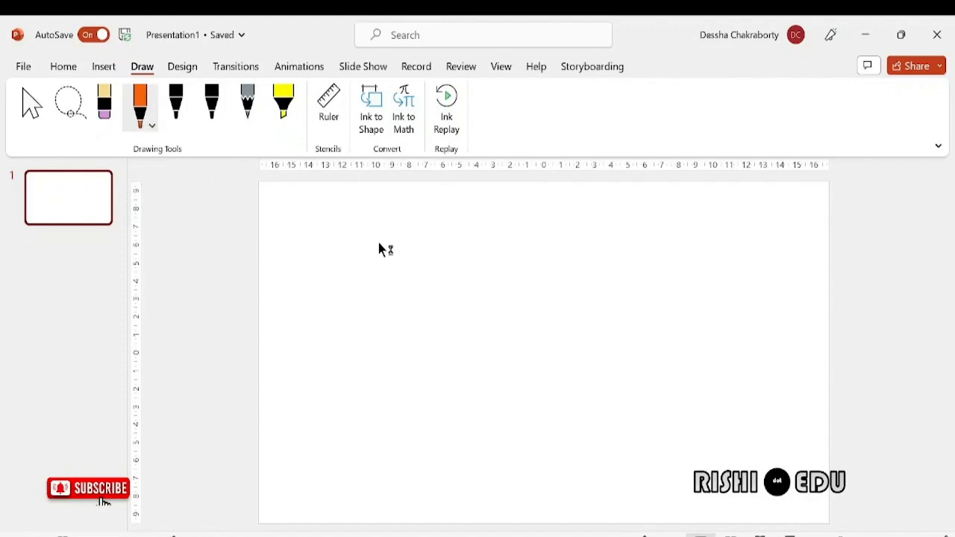
mouse_move(376, 239)
mouse_down()
mouse_move(448, 421)
mouse_move(586, 311)
mouse_up()
drag(528, 253, 670, 397)
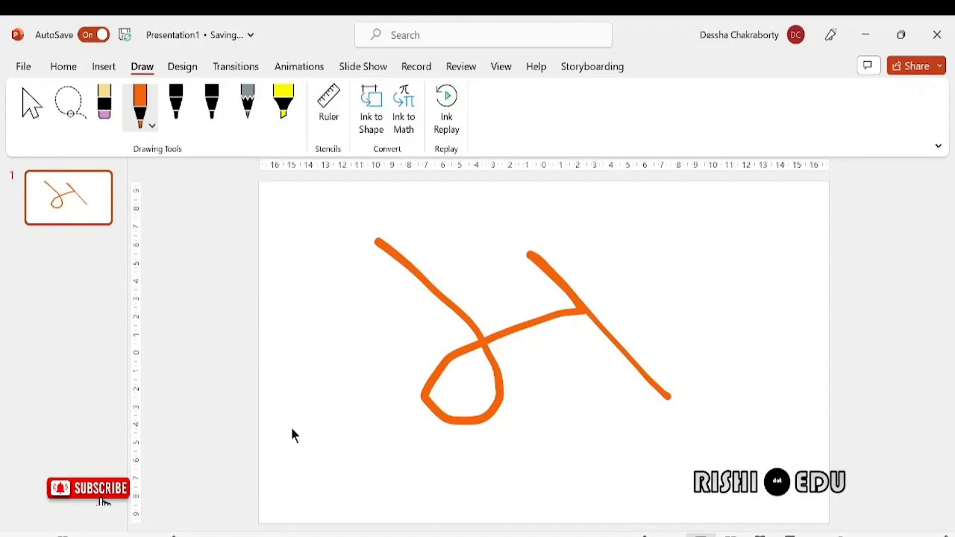
mouse_move(294, 437)
mouse_down()
mouse_move(333, 450)
mouse_move(252, 432)
mouse_move(358, 455)
mouse_move(375, 423)
mouse_up()
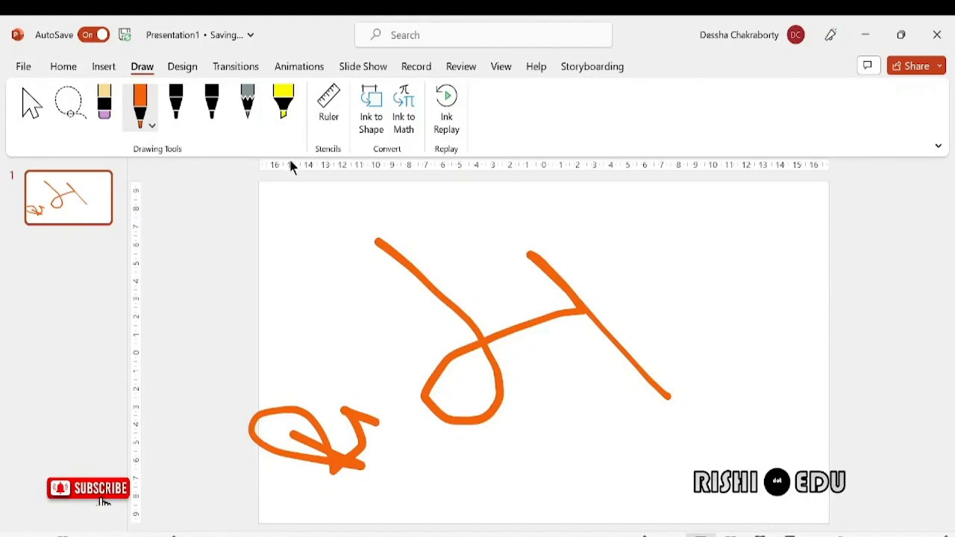
Set the orange pen to the thinnest stroke and scribble loops in the slide's upper-left area.
click(153, 127)
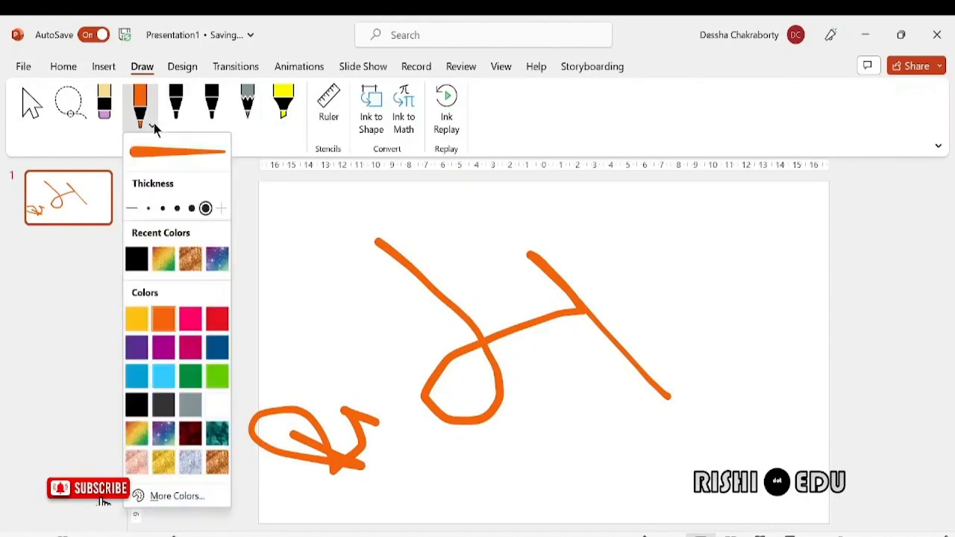
click(152, 208)
click(290, 280)
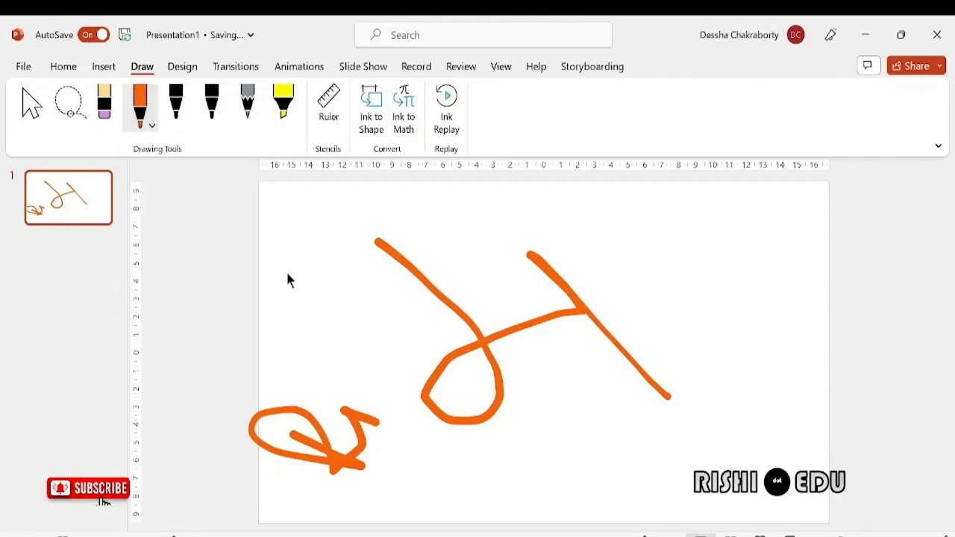
mouse_move(335, 263)
mouse_down()
mouse_move(391, 334)
mouse_move(370, 338)
mouse_move(371, 263)
mouse_up()
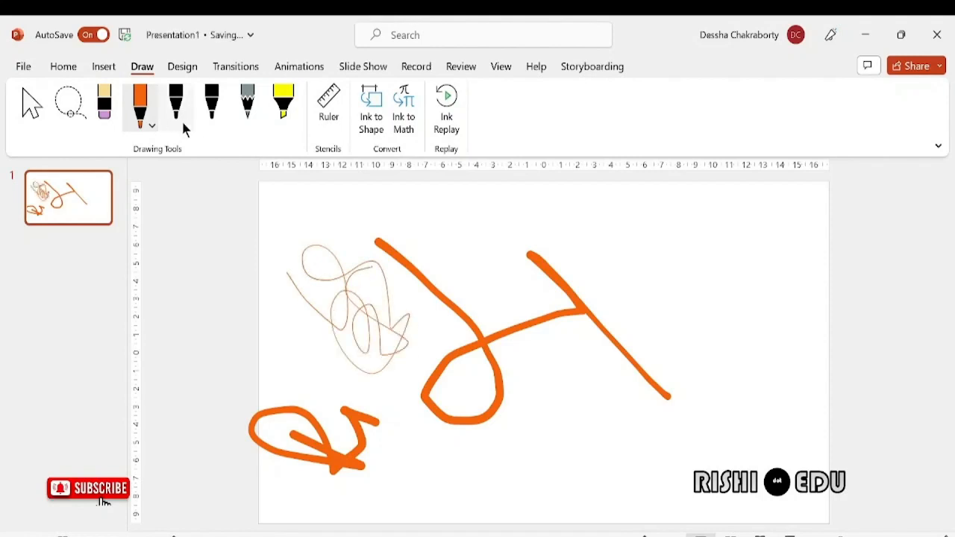
Change the pen colour to purple and scribble thin loops near the slide's right edge.
click(153, 126)
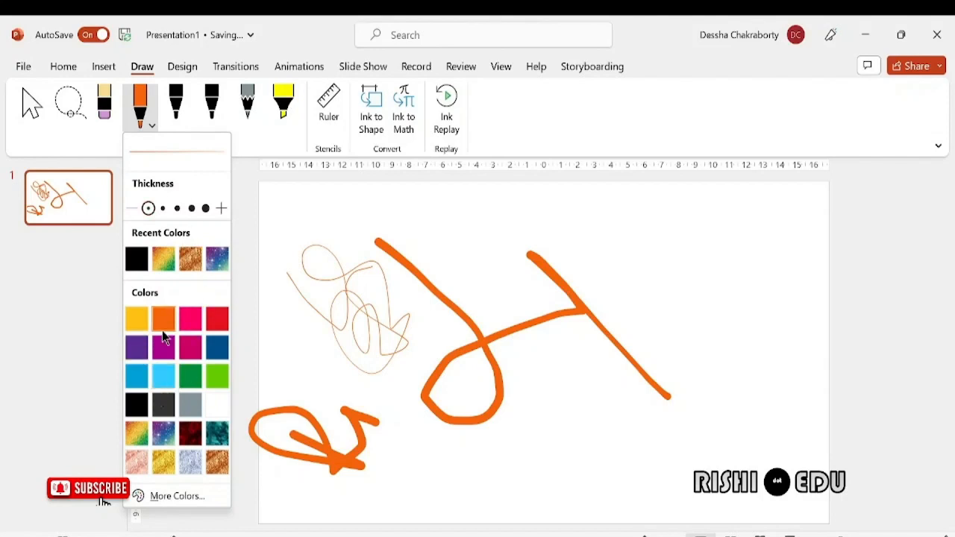
click(130, 349)
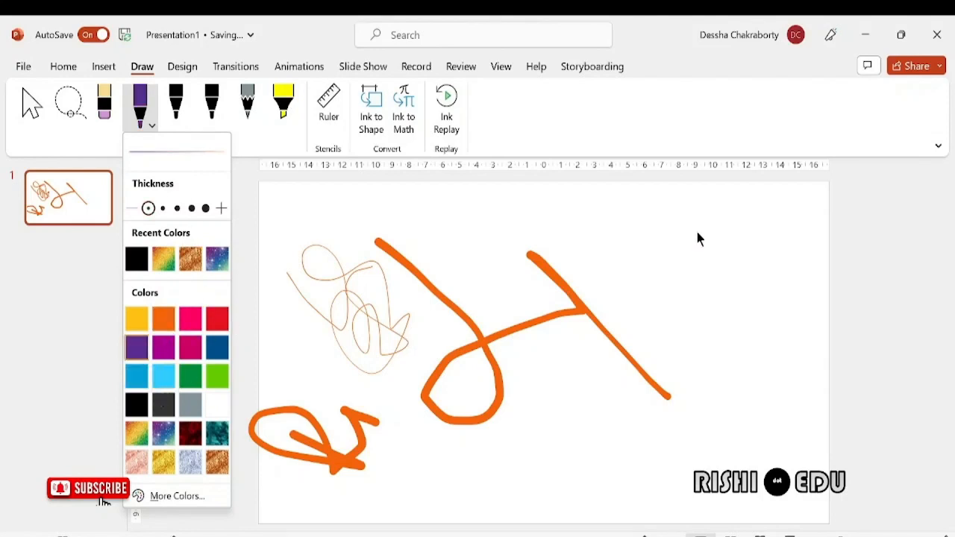
click(646, 302)
mouse_move(646, 303)
mouse_down()
mouse_move(690, 393)
mouse_move(664, 269)
mouse_move(732, 415)
mouse_move(750, 375)
mouse_up()
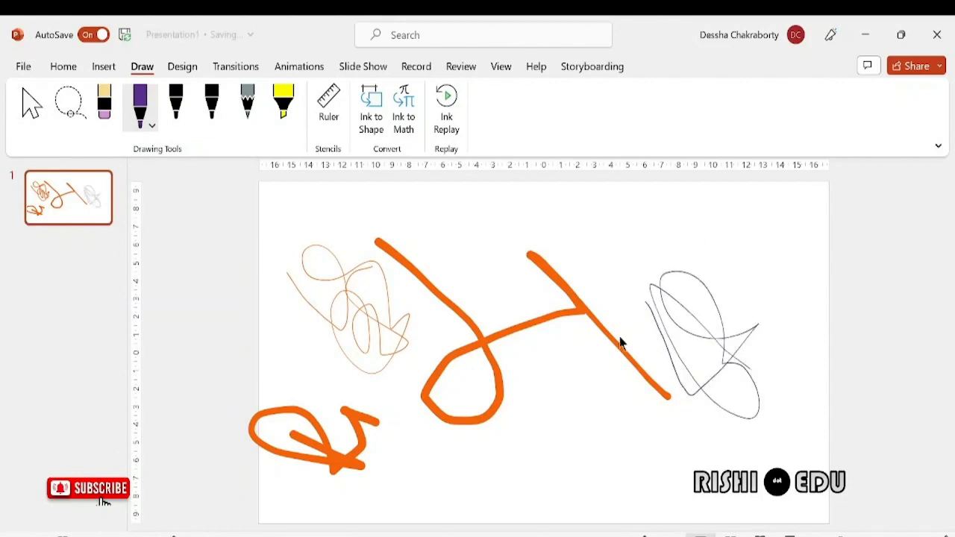
Switch the first black pen to the rainbow effect and draw thick strokes from the slide's centre toward the lower right.
click(184, 120)
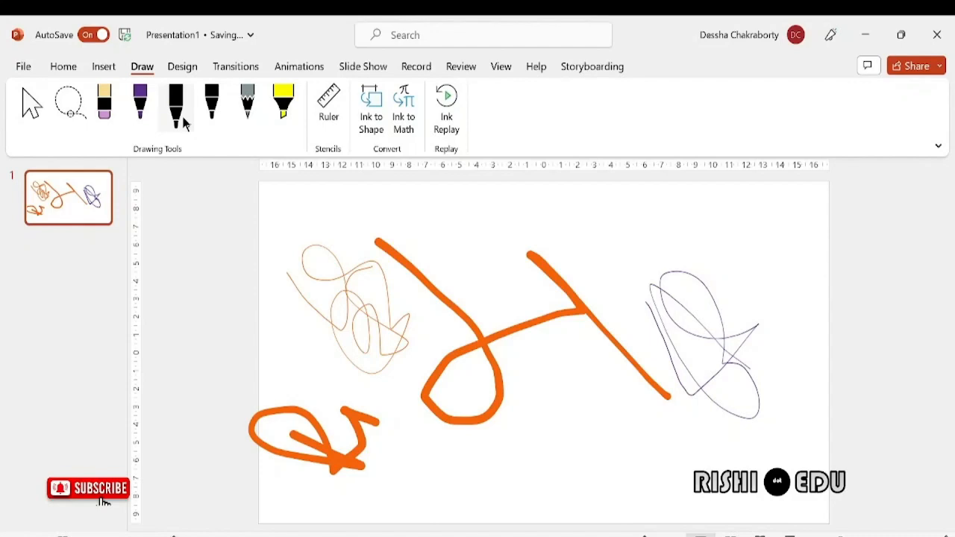
click(185, 123)
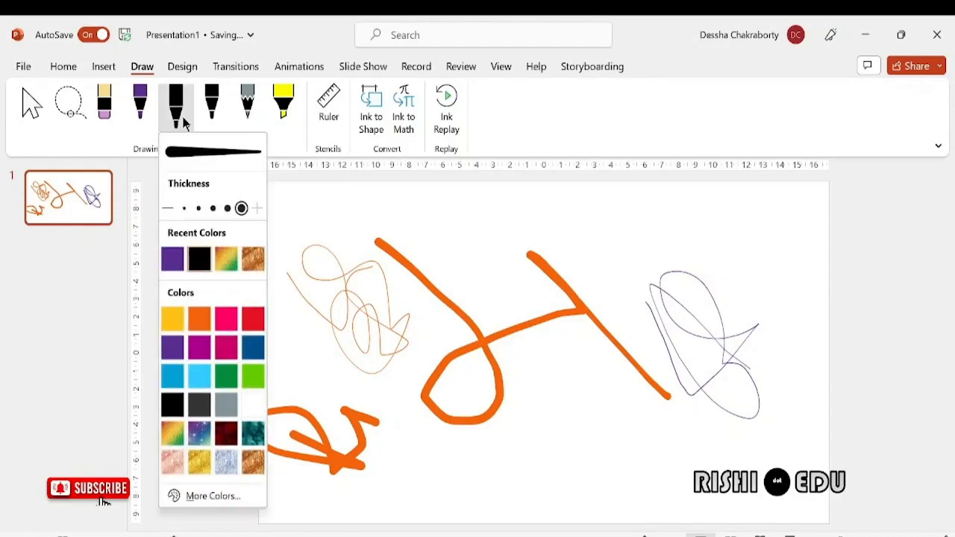
click(171, 432)
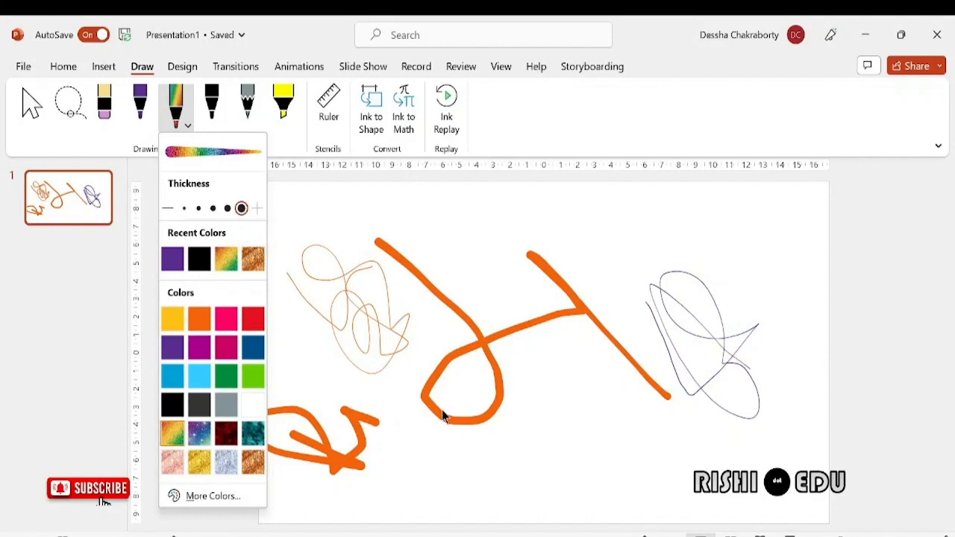
click(434, 450)
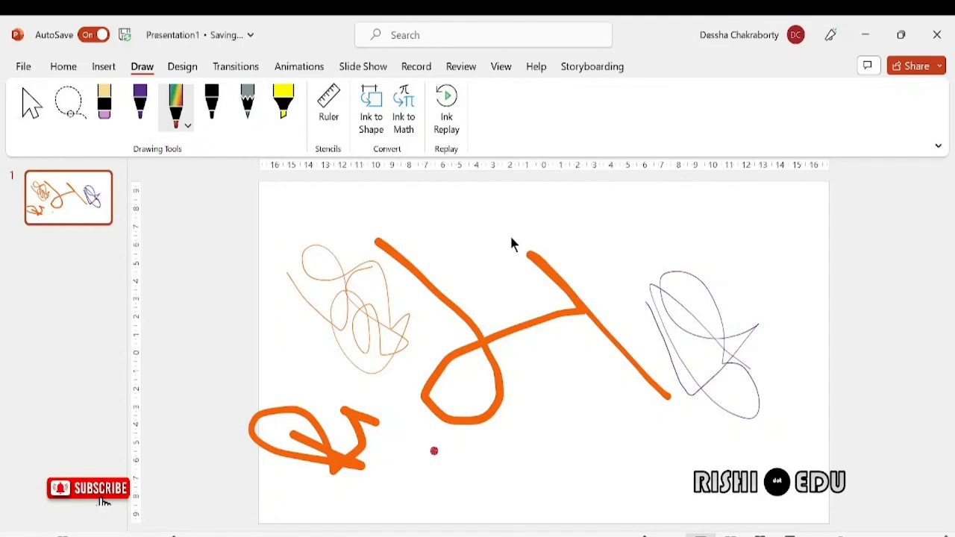
mouse_move(448, 244)
mouse_down()
mouse_move(527, 318)
mouse_move(612, 423)
mouse_move(565, 425)
mouse_up()
mouse_move(578, 381)
mouse_down()
mouse_move(627, 341)
mouse_move(720, 447)
mouse_up()
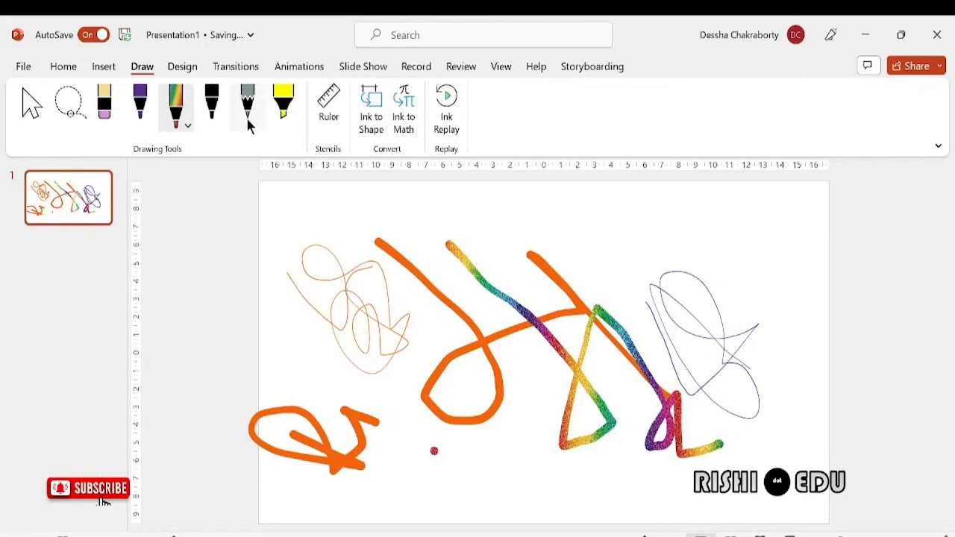
Highlight the area where the orange and rainbow strokes cross with the yellow highlighter.
click(283, 91)
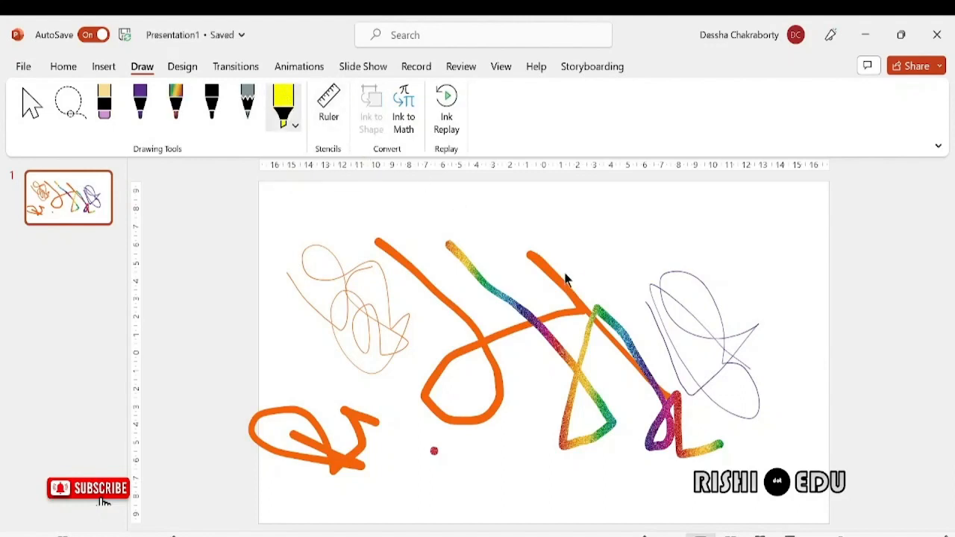
mouse_move(567, 257)
mouse_down()
mouse_move(558, 382)
mouse_move(617, 373)
mouse_move(552, 332)
mouse_move(619, 322)
mouse_move(565, 390)
mouse_move(601, 387)
mouse_move(584, 335)
mouse_move(584, 293)
mouse_move(550, 313)
mouse_move(605, 338)
mouse_up()
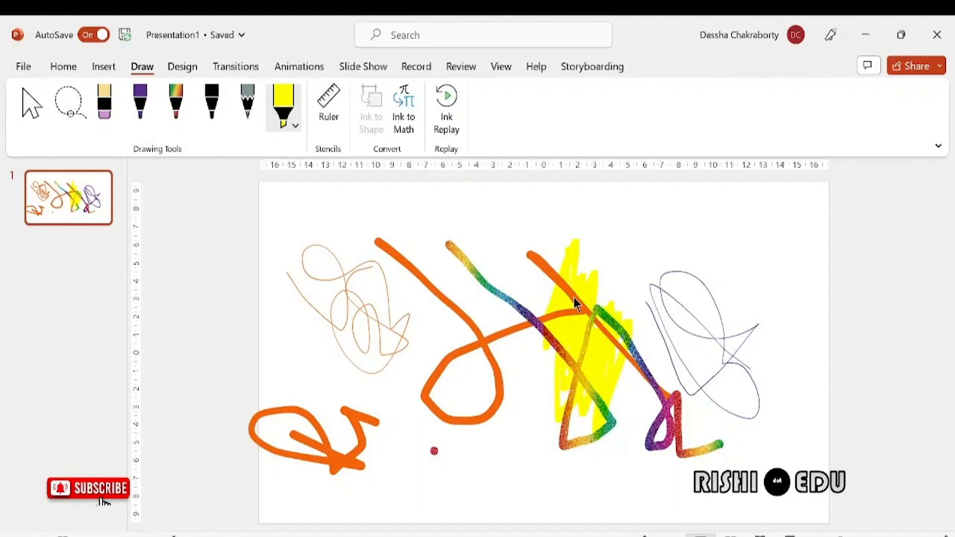
Erase parts of the thin orange loops in the slide's upper-left area with the Point Eraser.
click(108, 112)
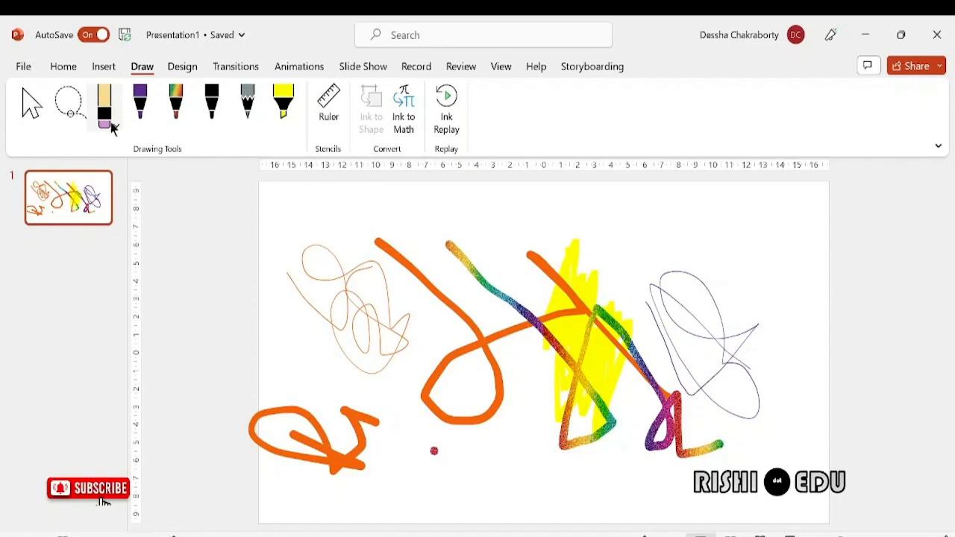
click(117, 125)
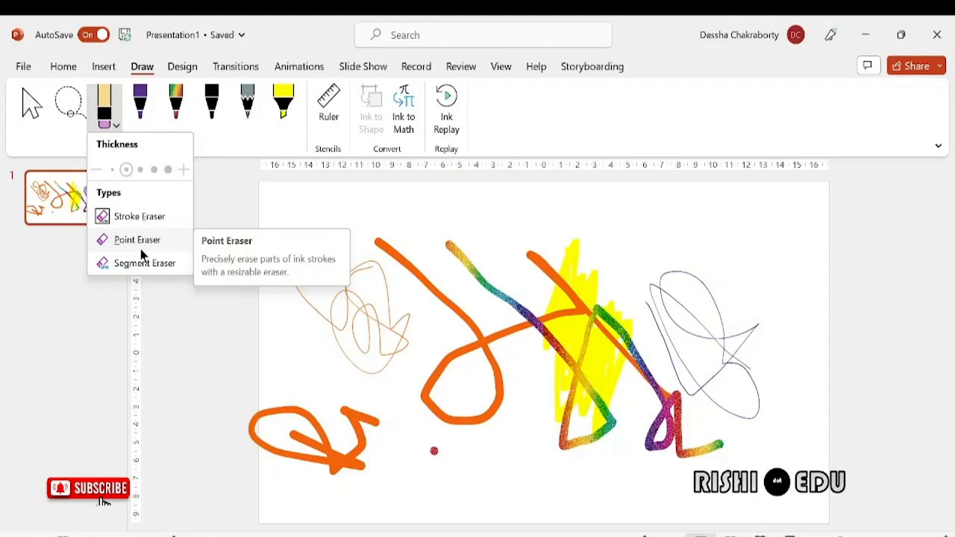
click(111, 242)
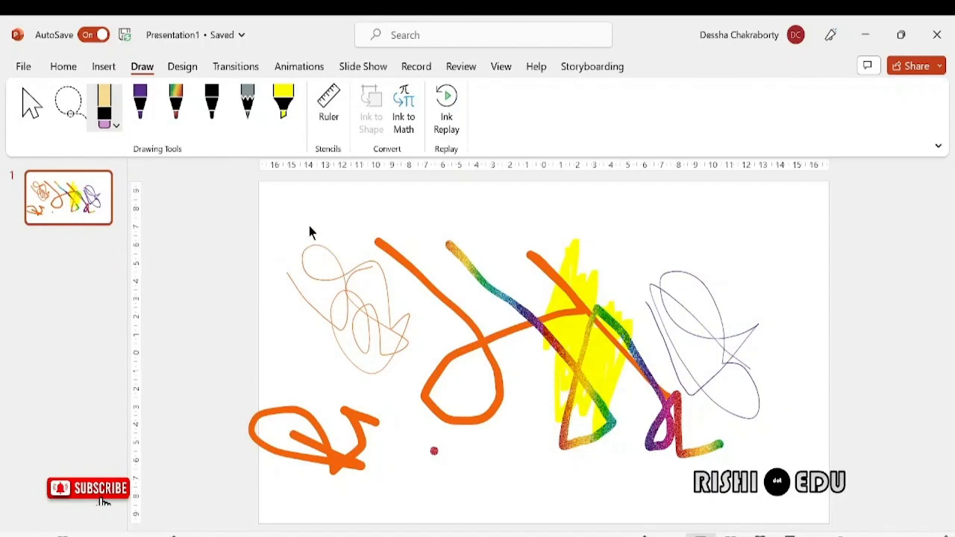
mouse_move(311, 232)
mouse_down()
mouse_move(343, 337)
mouse_move(370, 301)
mouse_move(377, 363)
mouse_move(400, 322)
mouse_up()
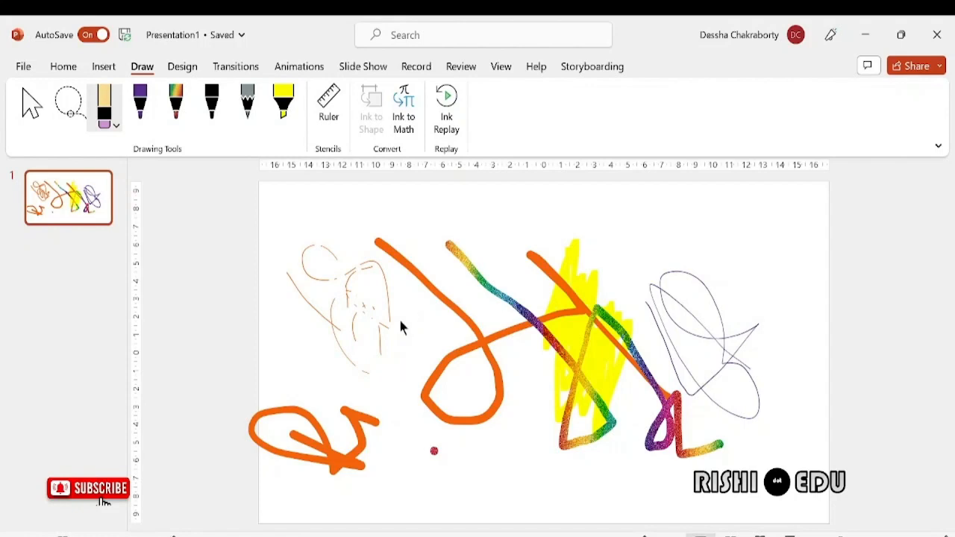
drag(390, 319, 369, 341)
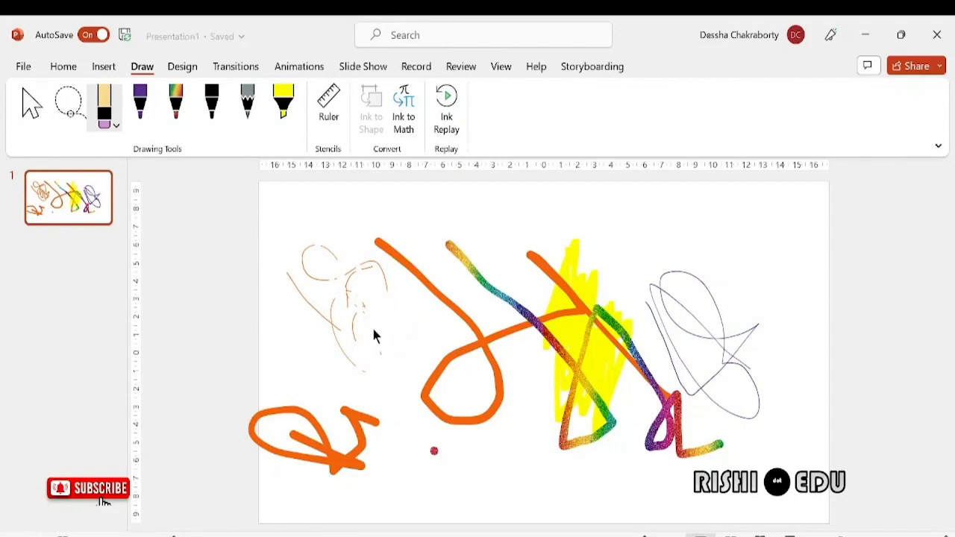
Set the Point Eraser to its thickest size and erase most of the remaining thin orange loops.
click(112, 130)
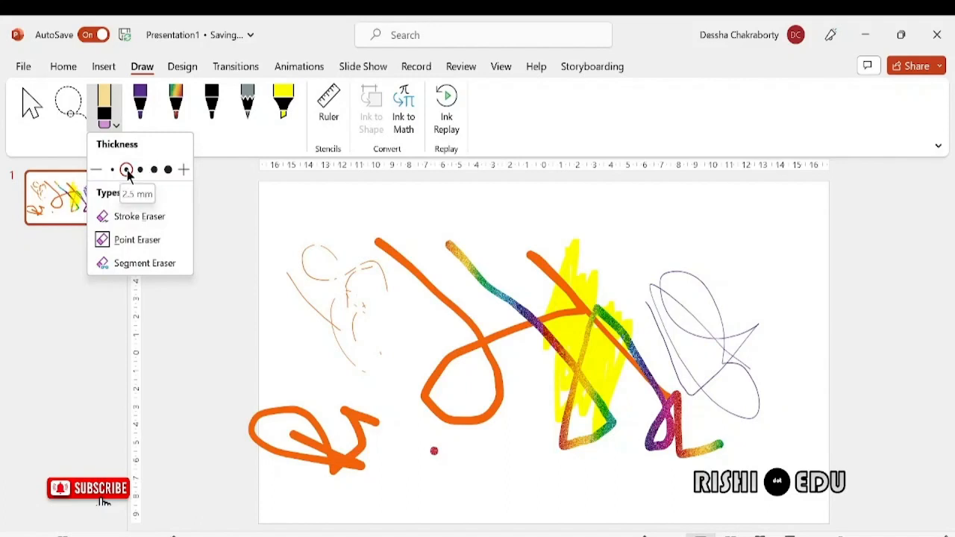
click(167, 170)
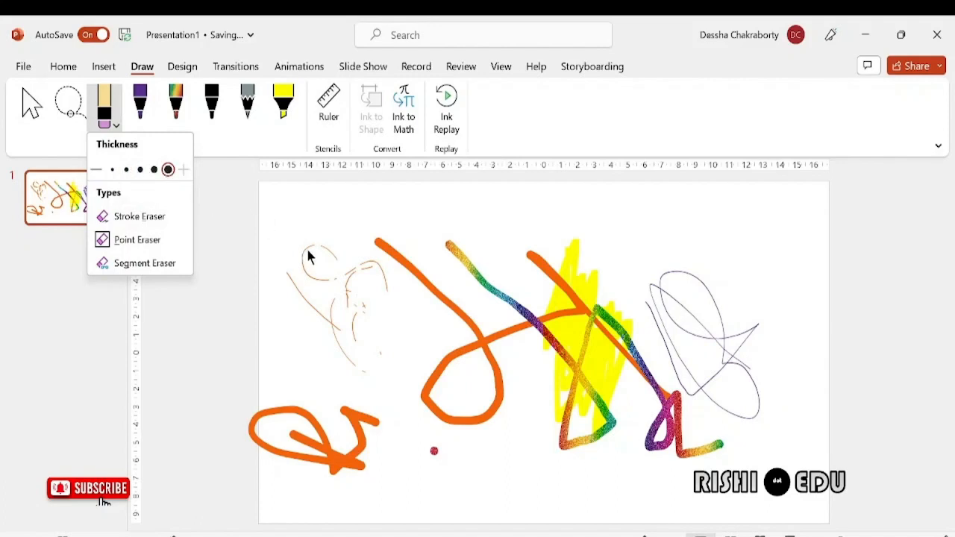
click(210, 221)
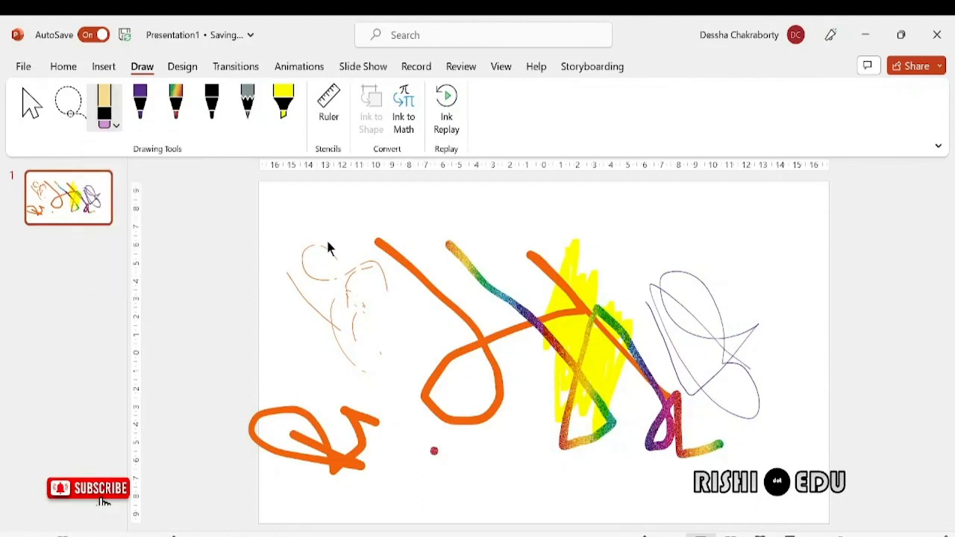
mouse_move(328, 244)
mouse_down()
mouse_move(341, 331)
mouse_move(374, 280)
mouse_up()
drag(320, 321, 283, 305)
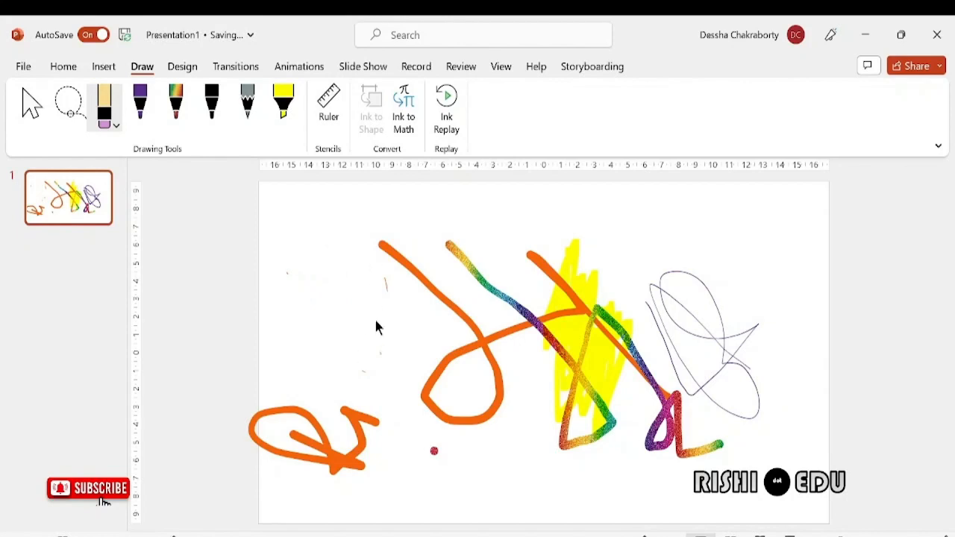
Use the Segment Eraser to remove the upper ends of the long orange and rainbow strokes and the lower-left orange scribble's loop.
click(117, 126)
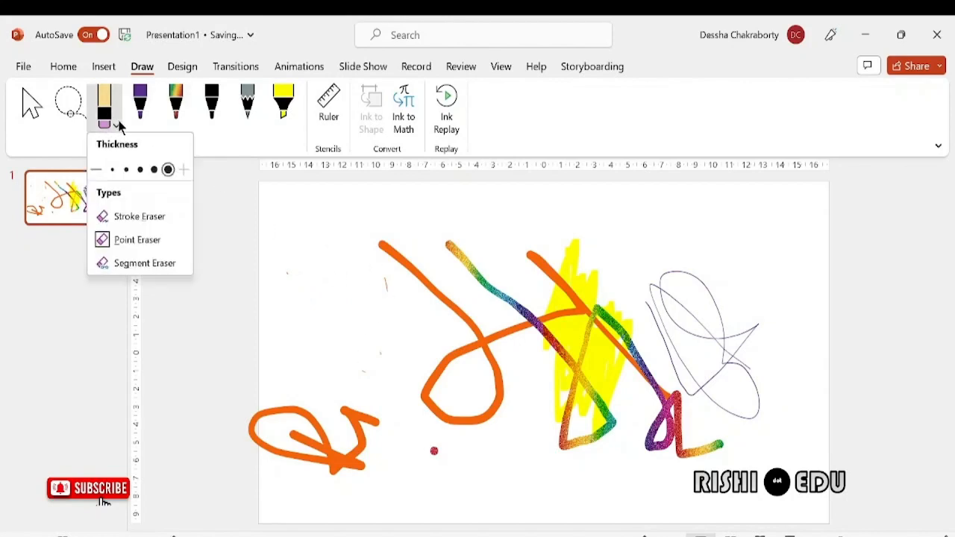
click(145, 264)
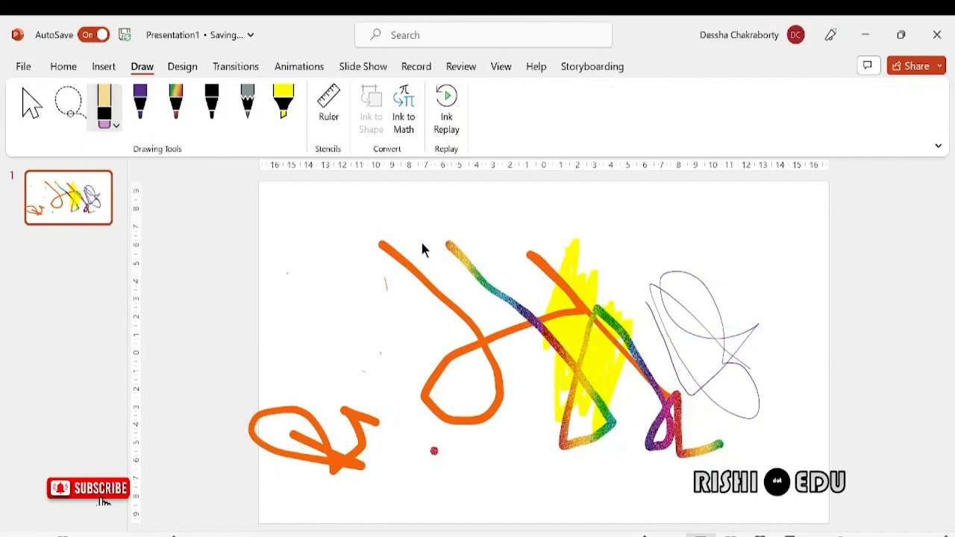
drag(420, 247, 437, 332)
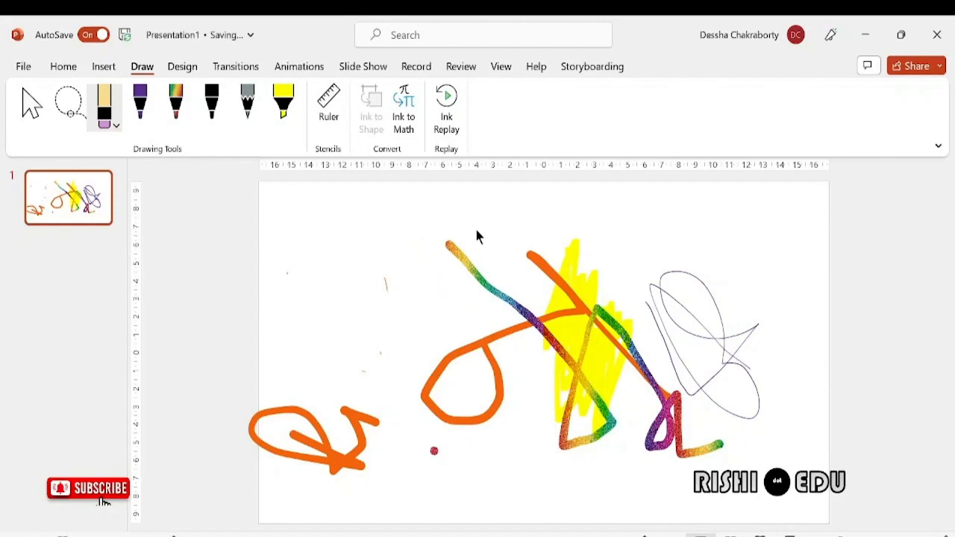
drag(485, 318, 490, 326)
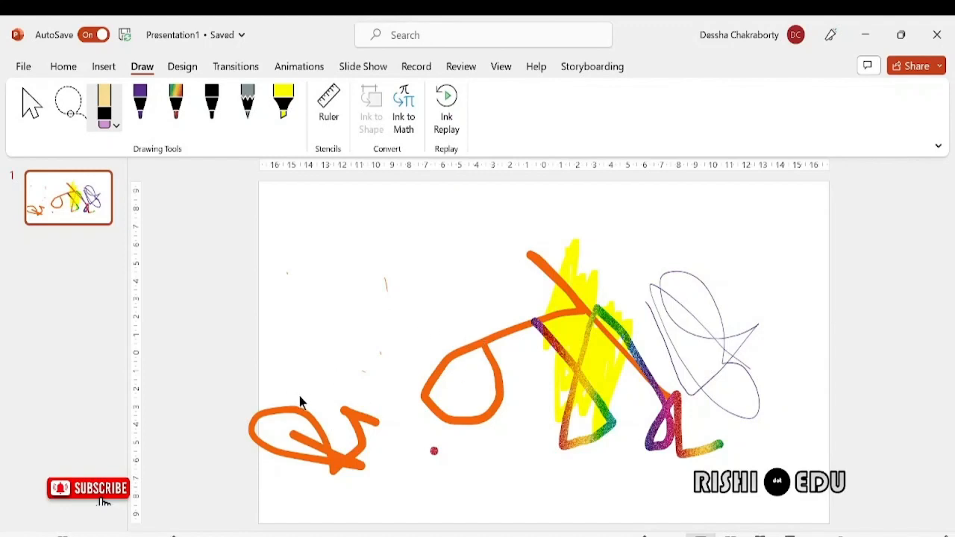
click(261, 429)
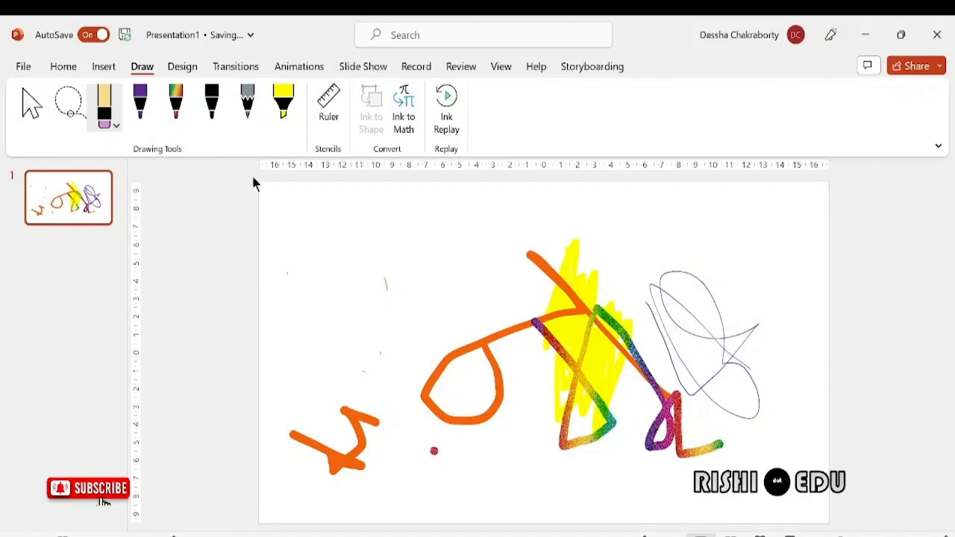
Use the Stroke Eraser to remove the remaining large orange, rainbow, yellow highlighter and purple strokes.
click(116, 125)
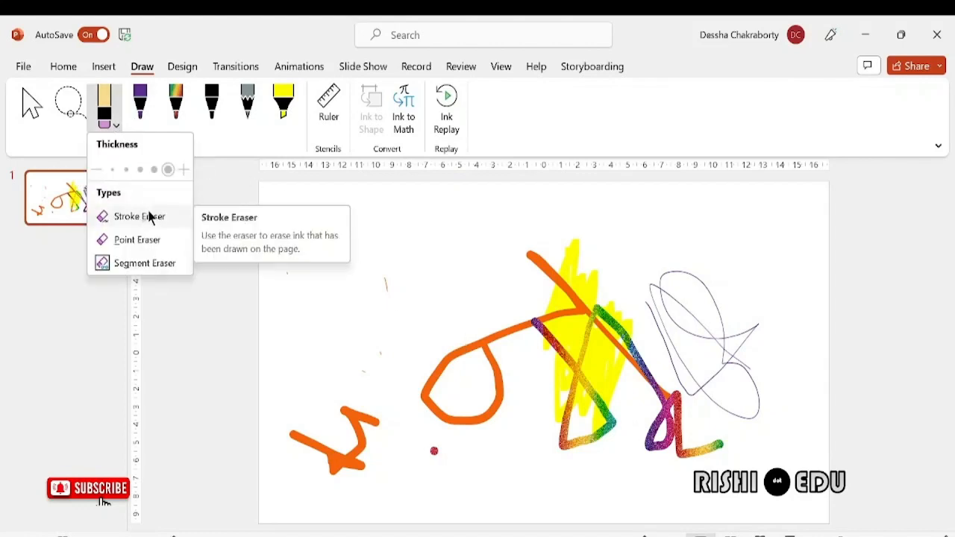
click(126, 216)
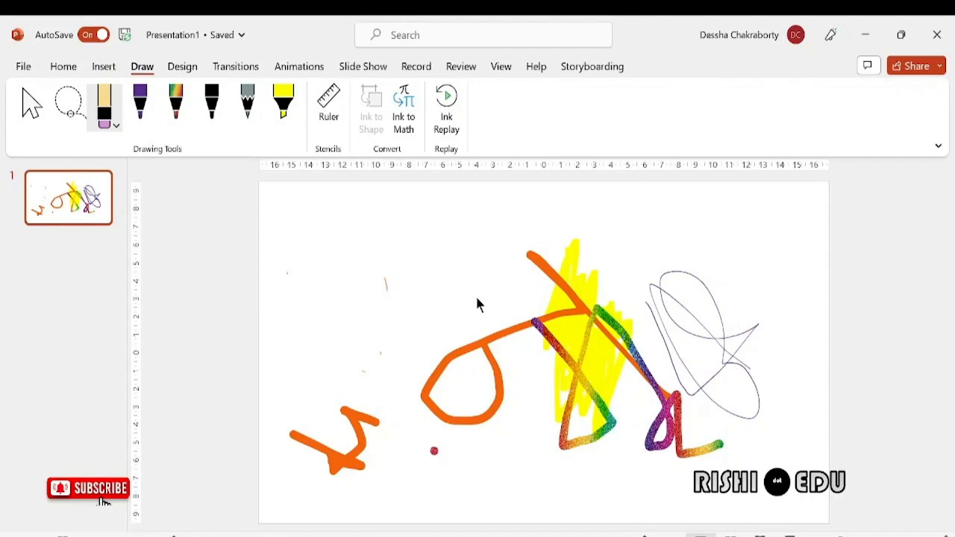
drag(477, 305, 515, 411)
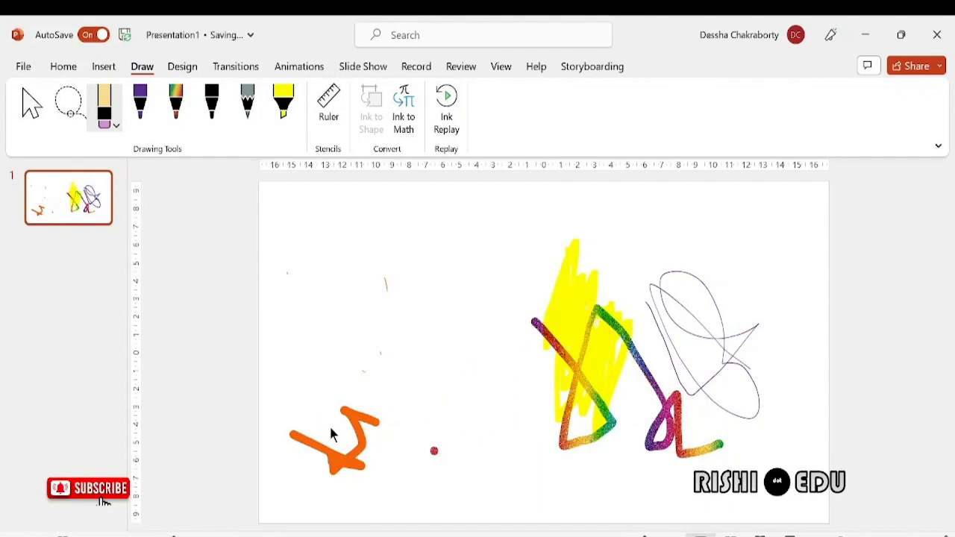
mouse_move(331, 437)
mouse_down()
mouse_move(392, 467)
mouse_move(348, 475)
mouse_up()
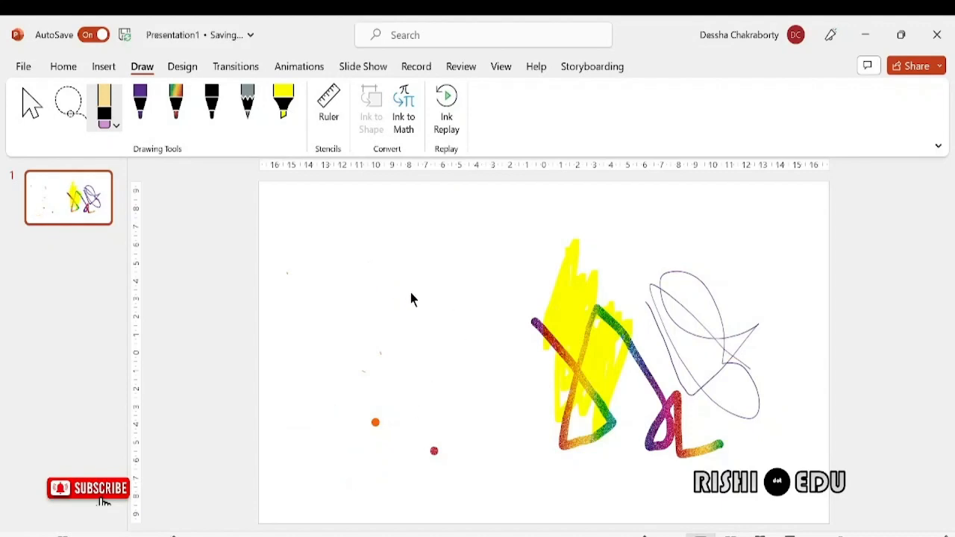
drag(552, 288, 629, 350)
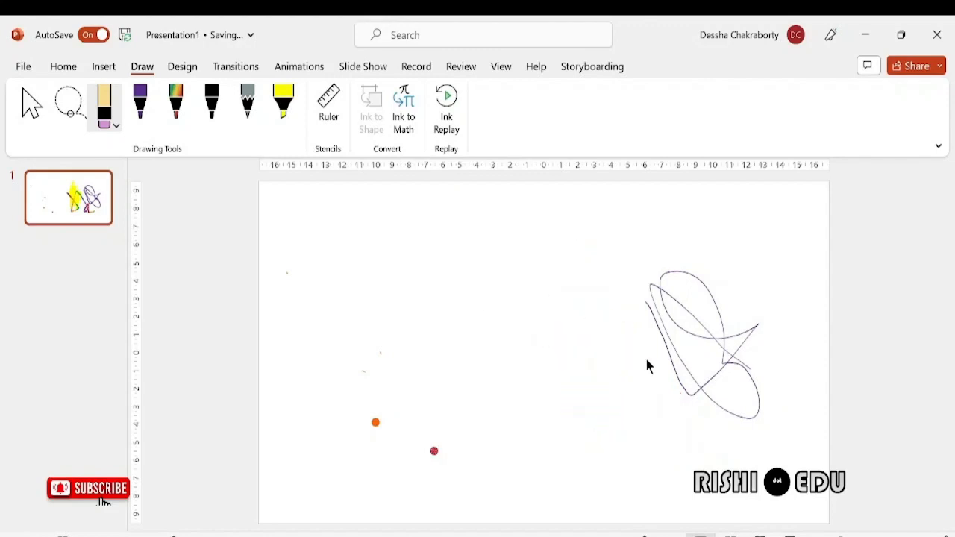
drag(709, 273, 714, 396)
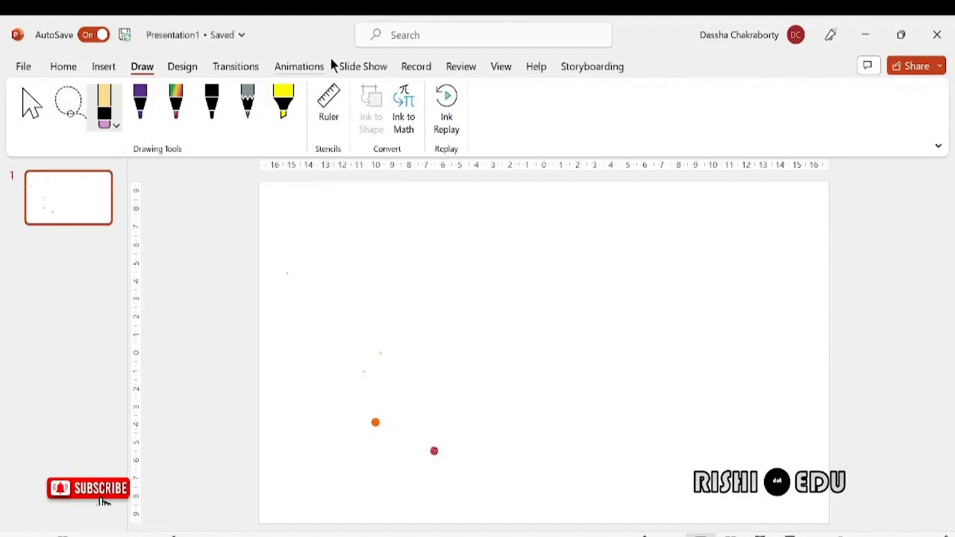
Draw looping strokes across the middle of the slide with the rainbow pen.
click(175, 106)
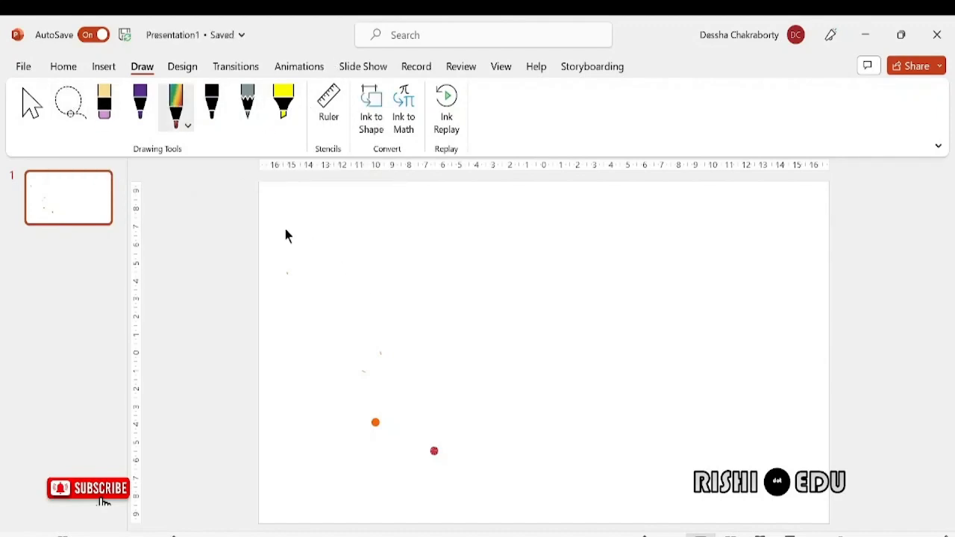
mouse_move(343, 273)
mouse_down()
mouse_move(394, 335)
mouse_move(554, 320)
mouse_move(501, 324)
mouse_move(700, 367)
mouse_up()
drag(701, 430, 529, 262)
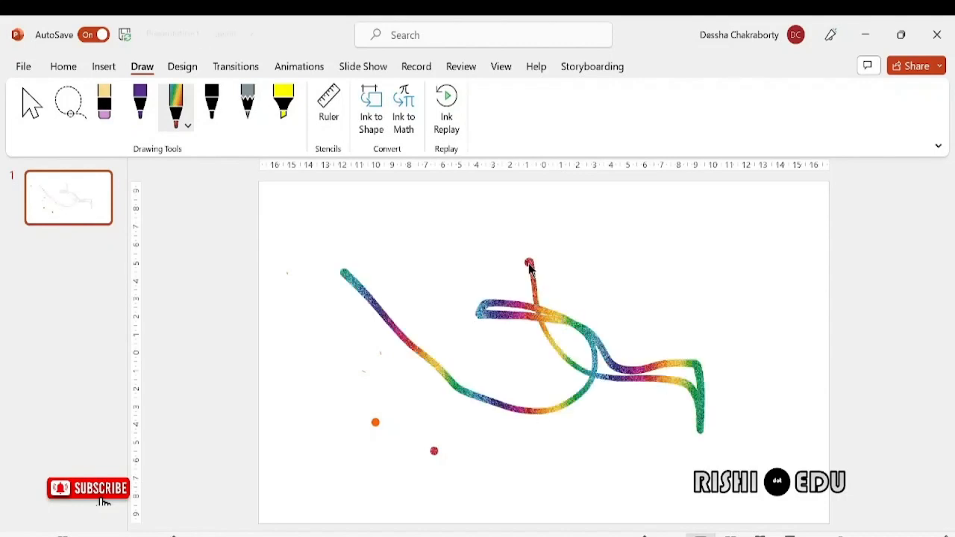
Select the whole rainbow drawing by encircling it with the Lasso Select tool.
click(74, 109)
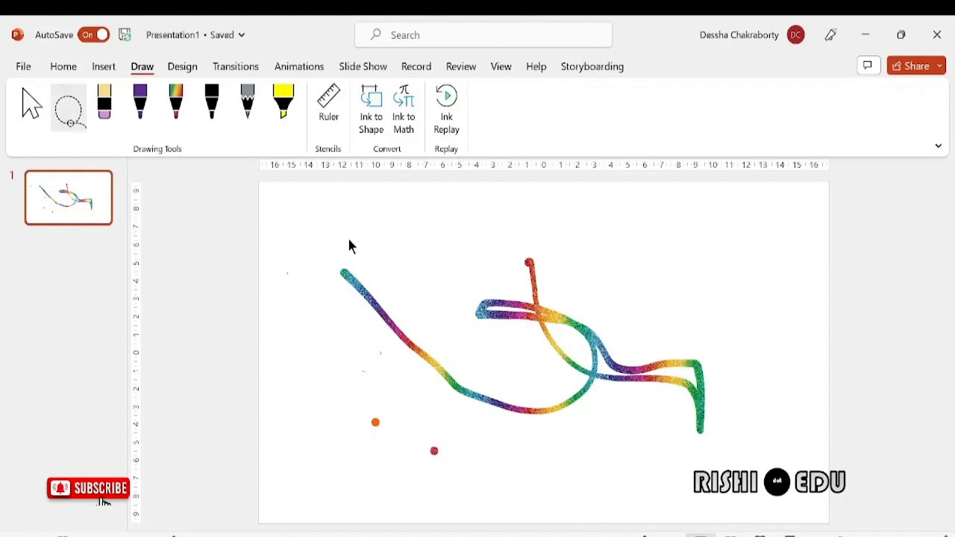
mouse_move(349, 242)
mouse_down()
mouse_move(323, 302)
mouse_move(470, 420)
mouse_move(708, 431)
mouse_move(761, 345)
mouse_move(740, 249)
mouse_up()
drag(739, 243, 738, 243)
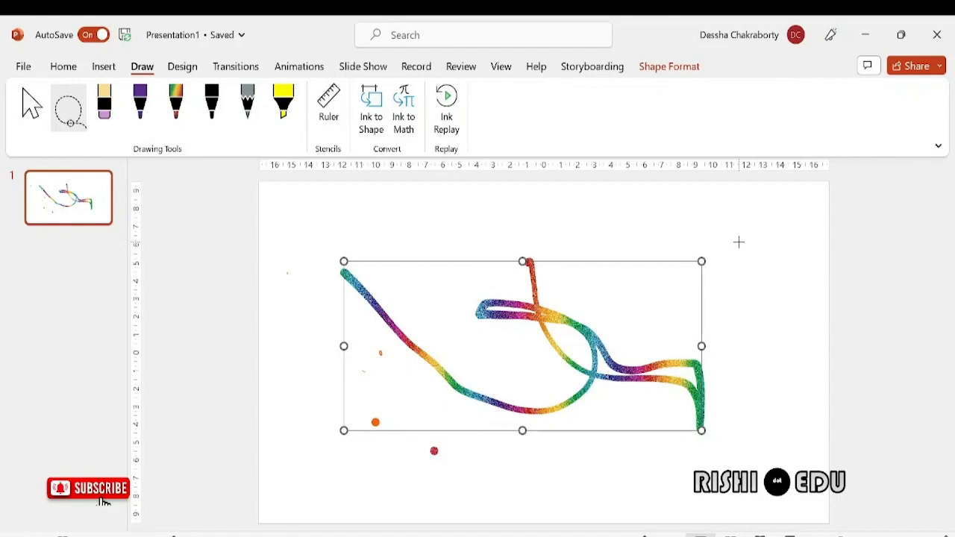
click(655, 285)
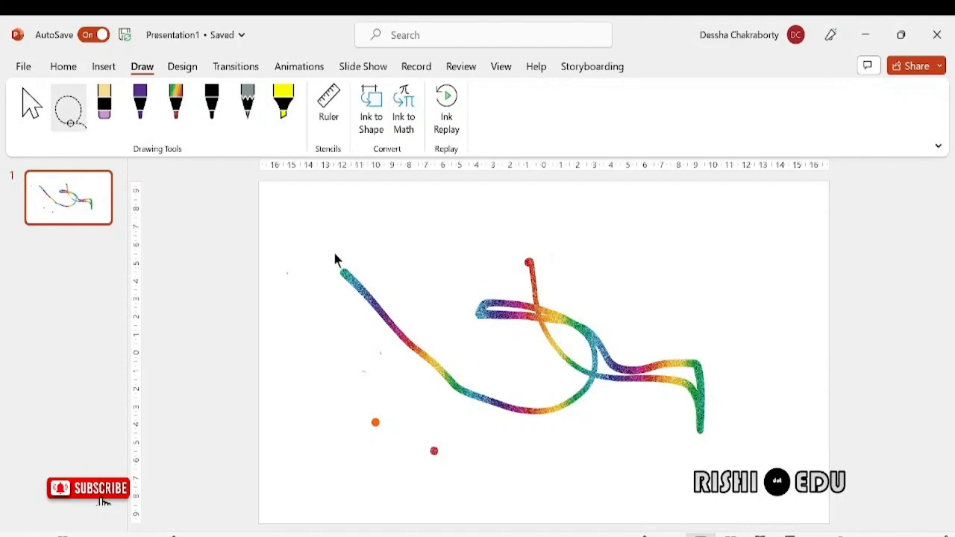
mouse_move(336, 260)
mouse_down()
mouse_move(343, 333)
mouse_move(501, 480)
mouse_move(744, 439)
mouse_move(744, 267)
mouse_move(723, 235)
mouse_up()
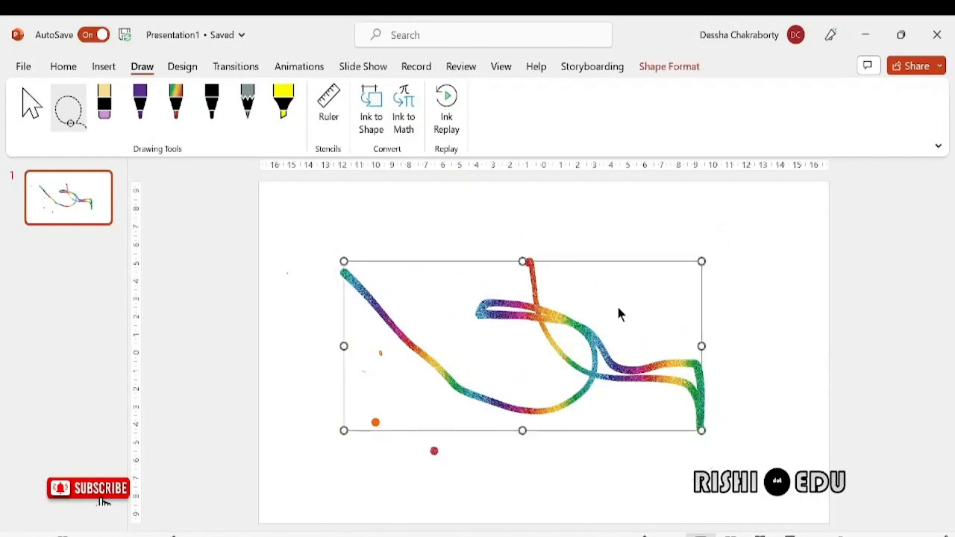
key(Escape)
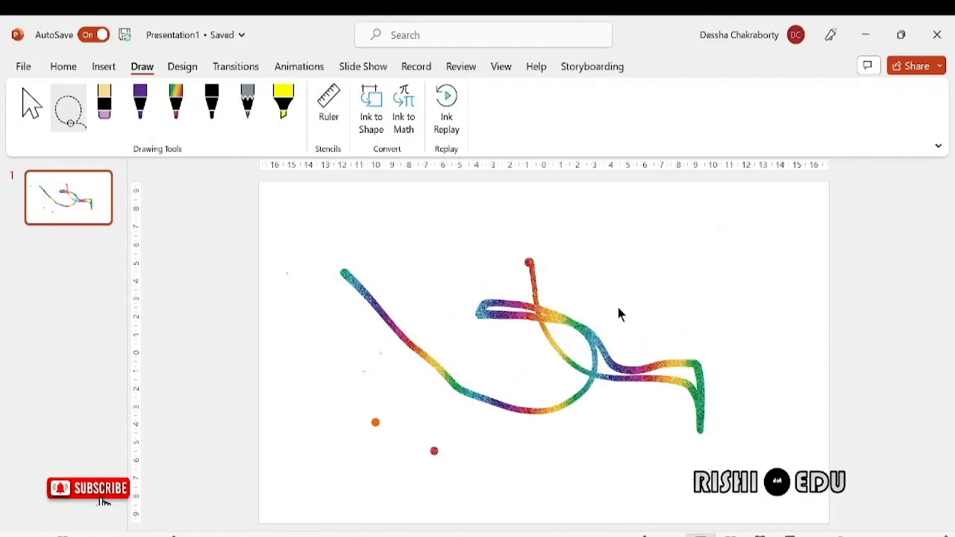
mouse_move(337, 240)
mouse_down()
mouse_move(370, 358)
mouse_move(750, 433)
mouse_move(768, 256)
mouse_move(755, 226)
mouse_up()
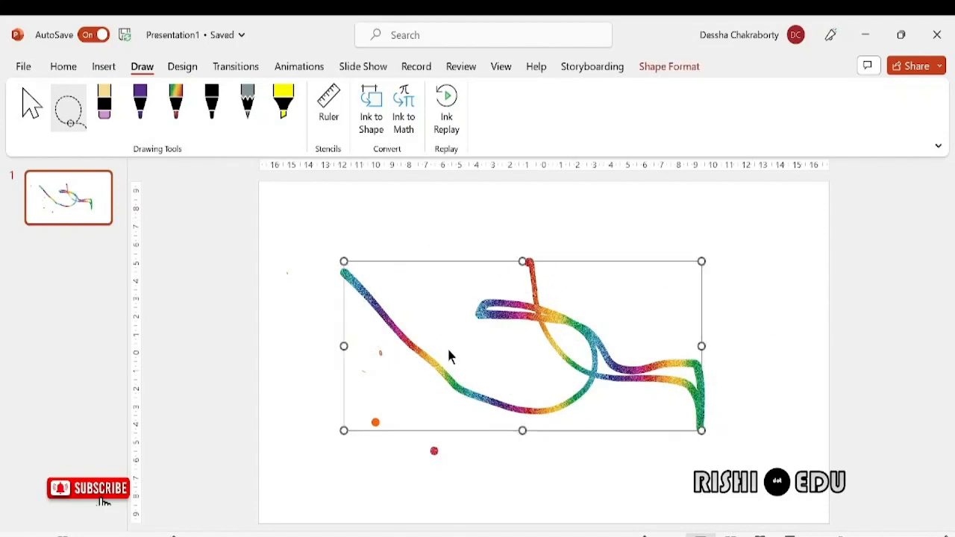
Switch to the regular selection tool and cut the blank chart object behind the rainbow drawing.
click(30, 107)
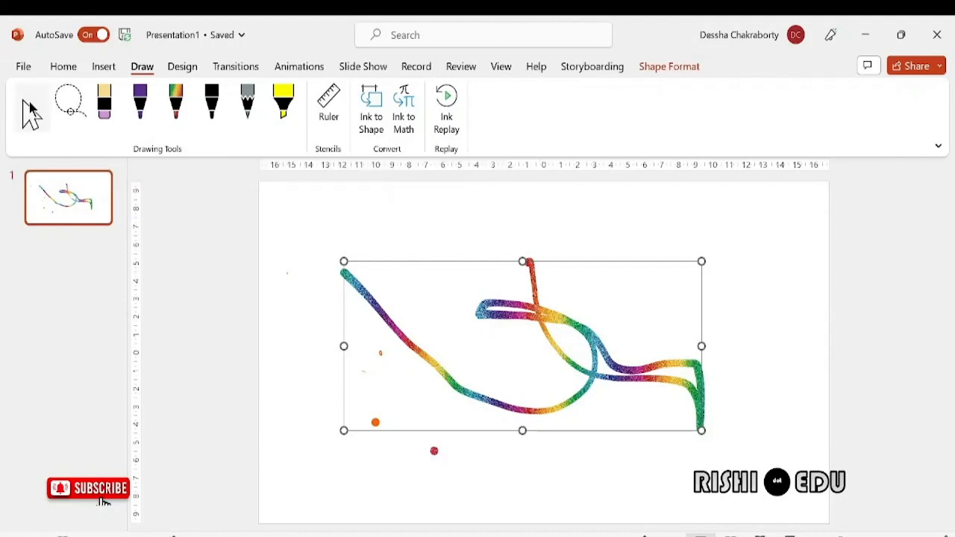
right_click(449, 355)
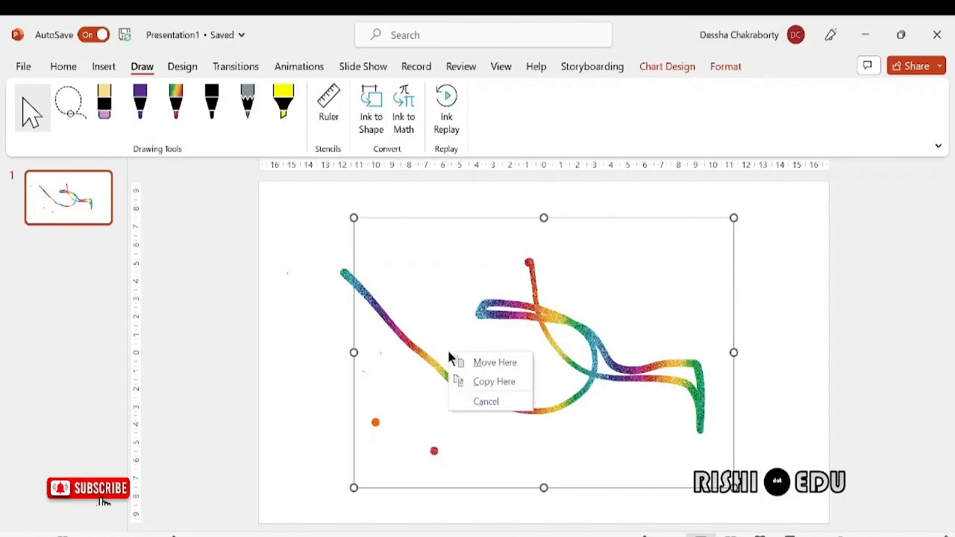
key(Escape)
right_click(448, 356)
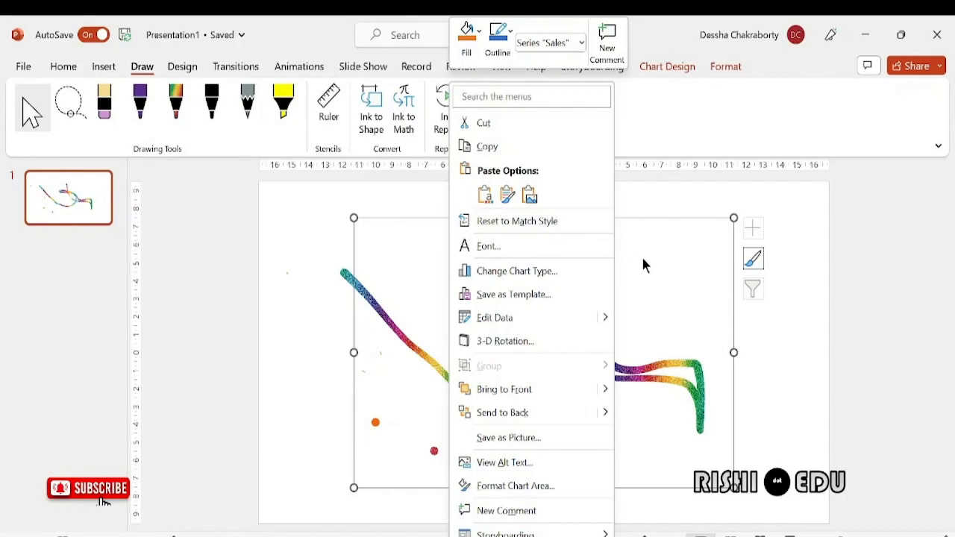
click(684, 283)
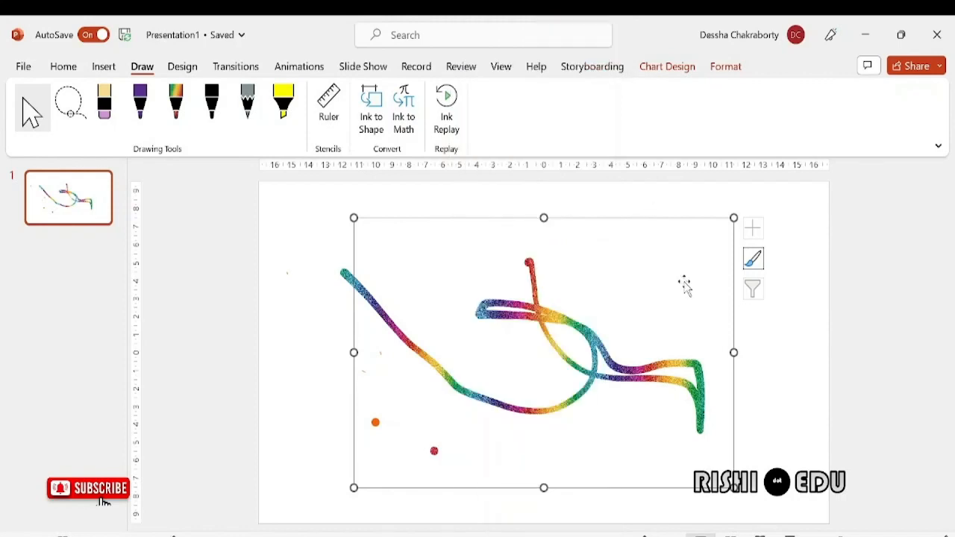
right_click(636, 294)
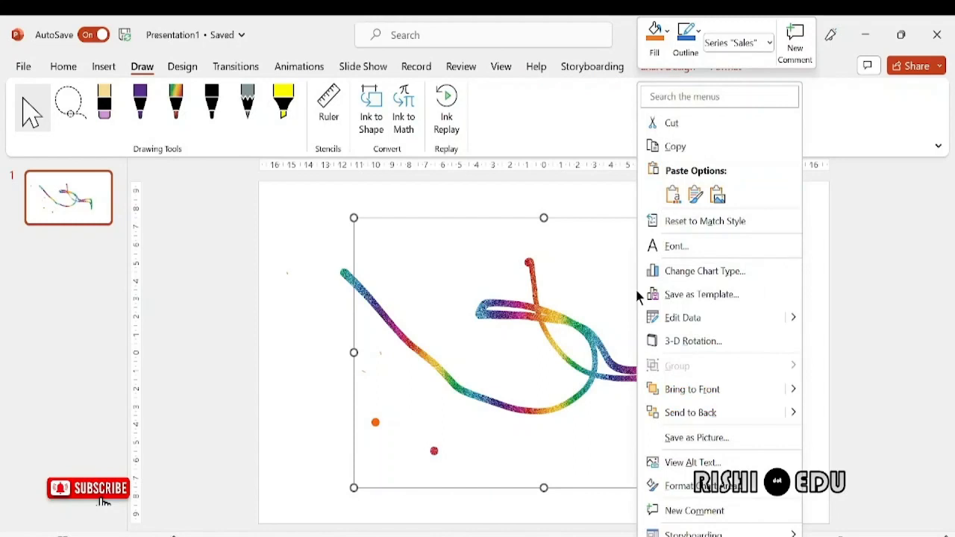
click(675, 123)
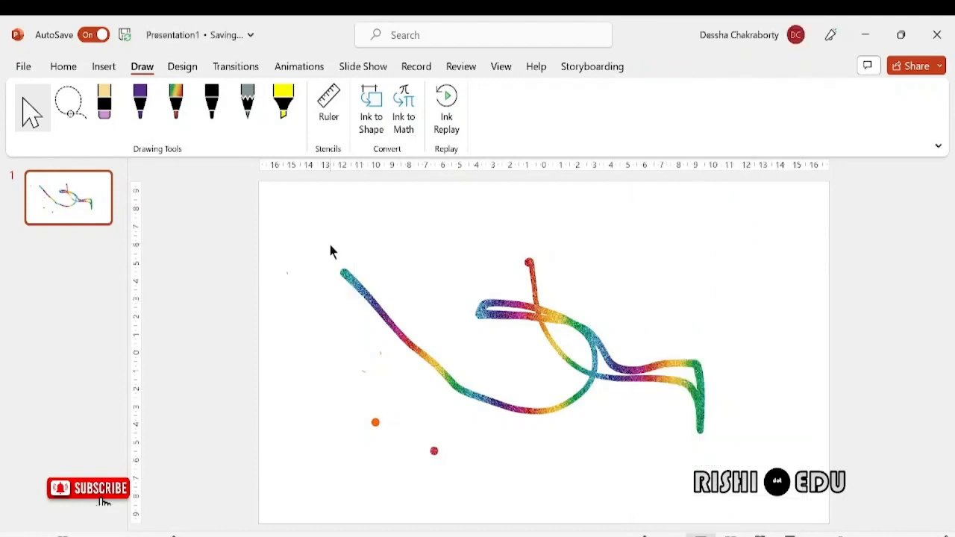
click(19, 103)
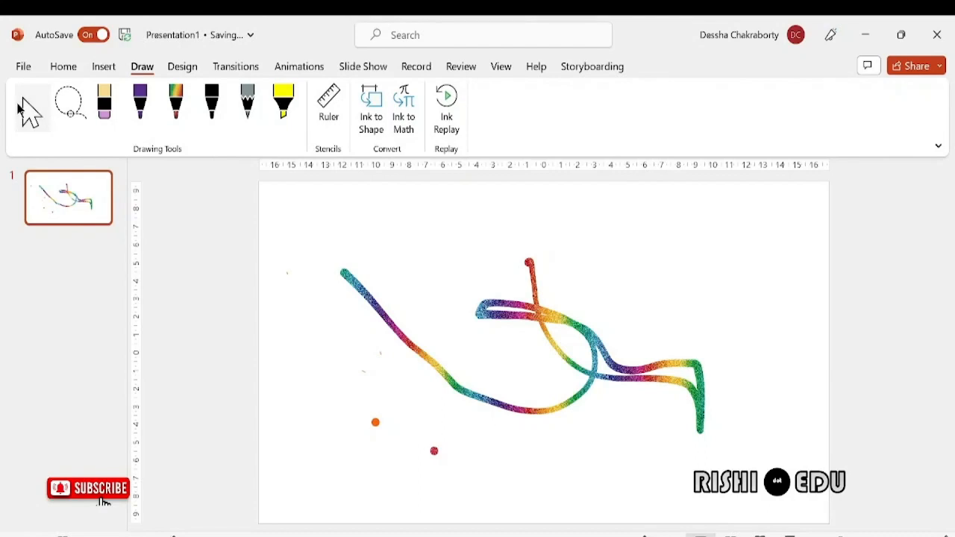
Encircle the whole rainbow drawing with Lasso Select, switch back to the regular selection tool and cut the selected ink.
click(69, 105)
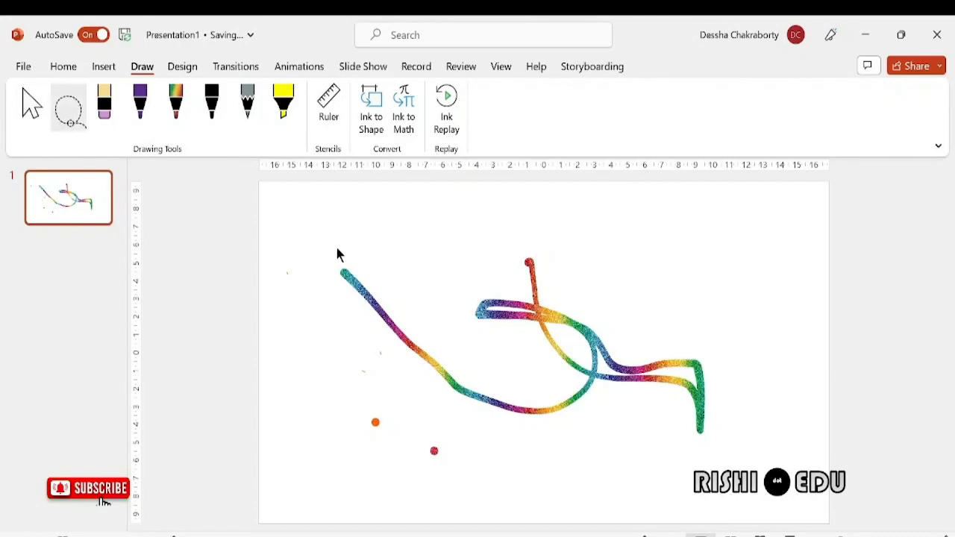
mouse_move(333, 250)
mouse_down()
mouse_move(488, 508)
mouse_move(750, 360)
mouse_move(718, 221)
mouse_up()
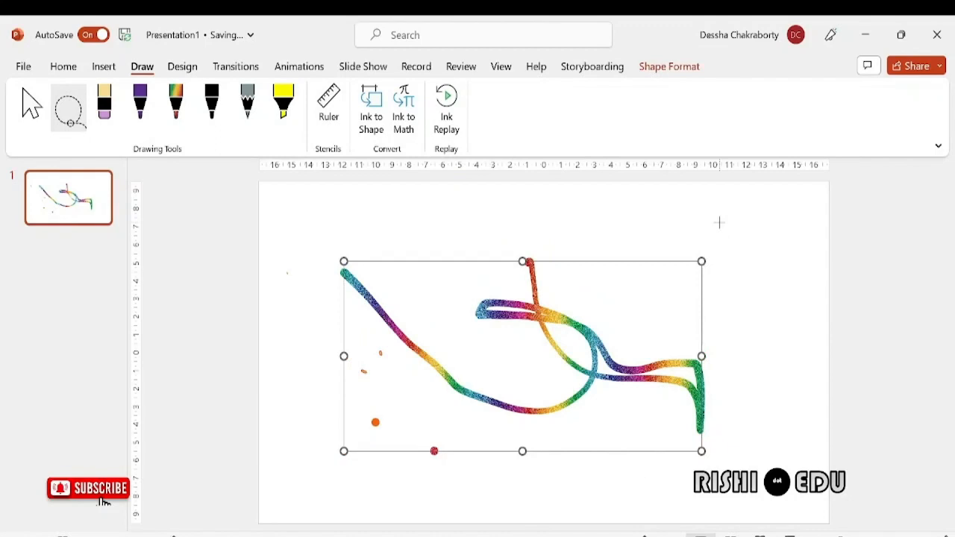
click(29, 112)
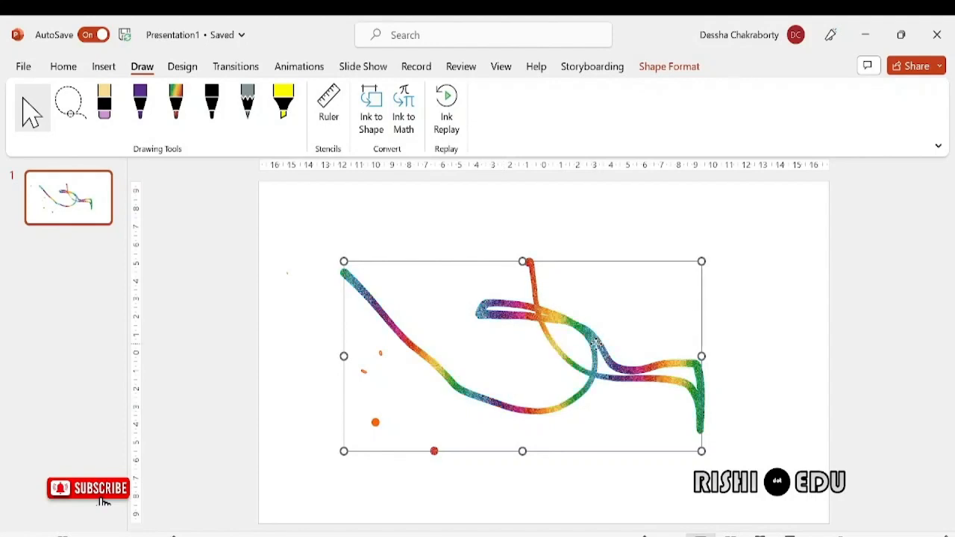
right_click(596, 347)
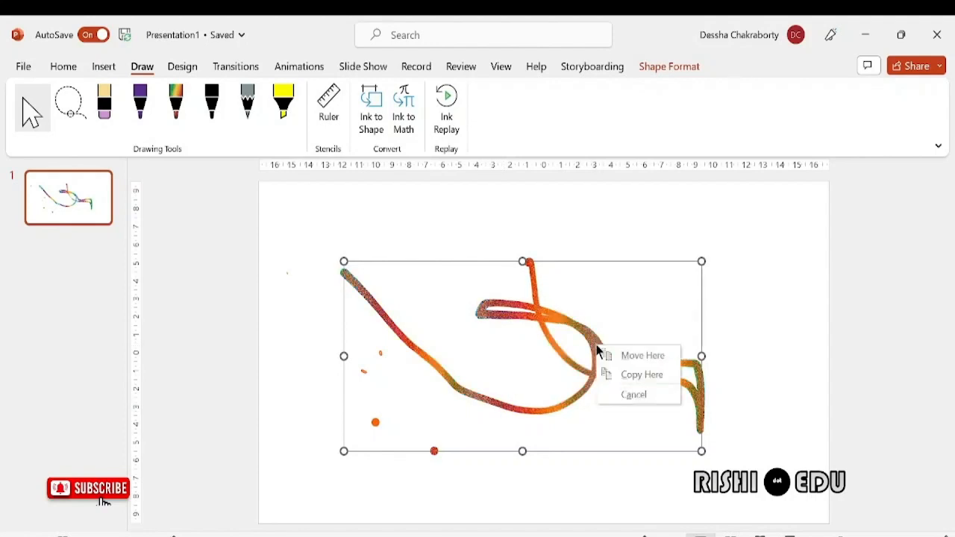
right_click(596, 349)
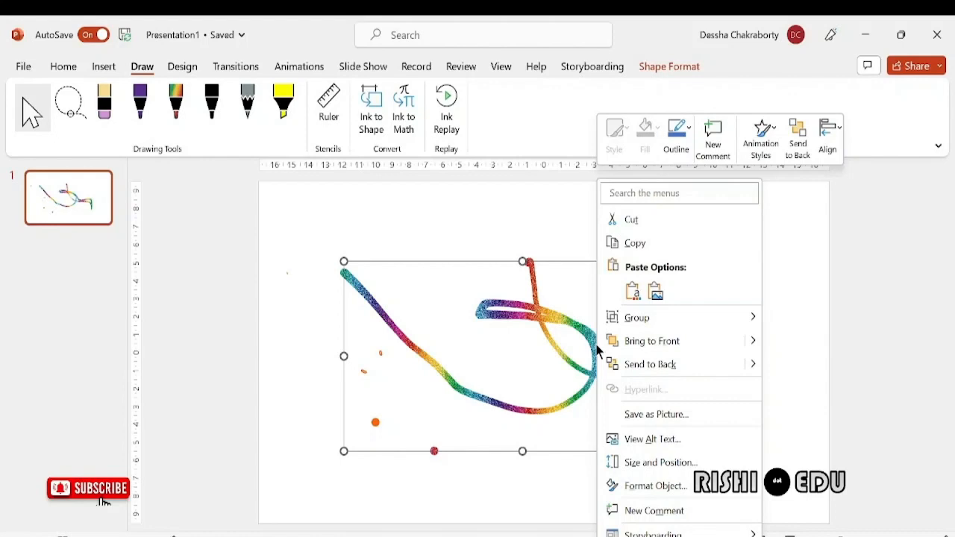
click(634, 221)
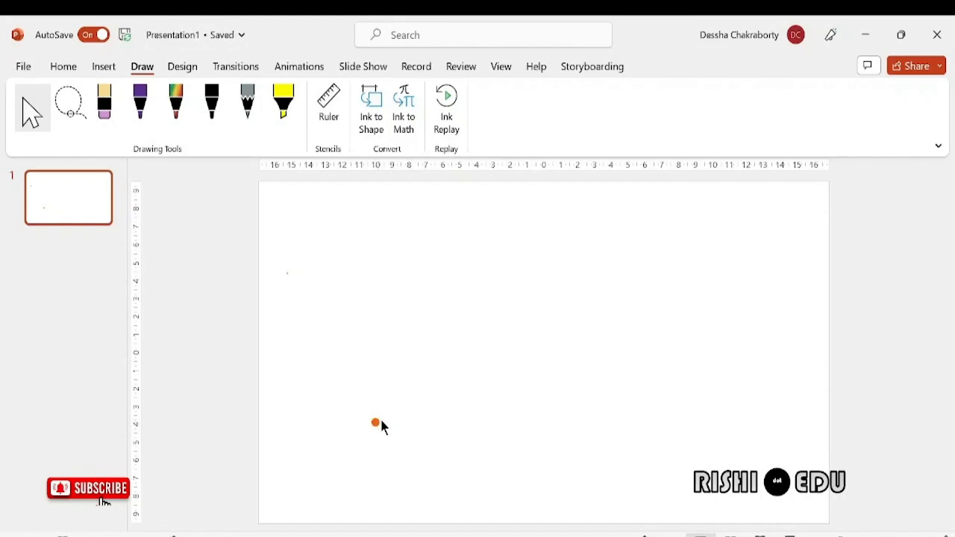
Set the eraser type to Point Eraser and erase the leftover orange dot from the slide.
click(105, 111)
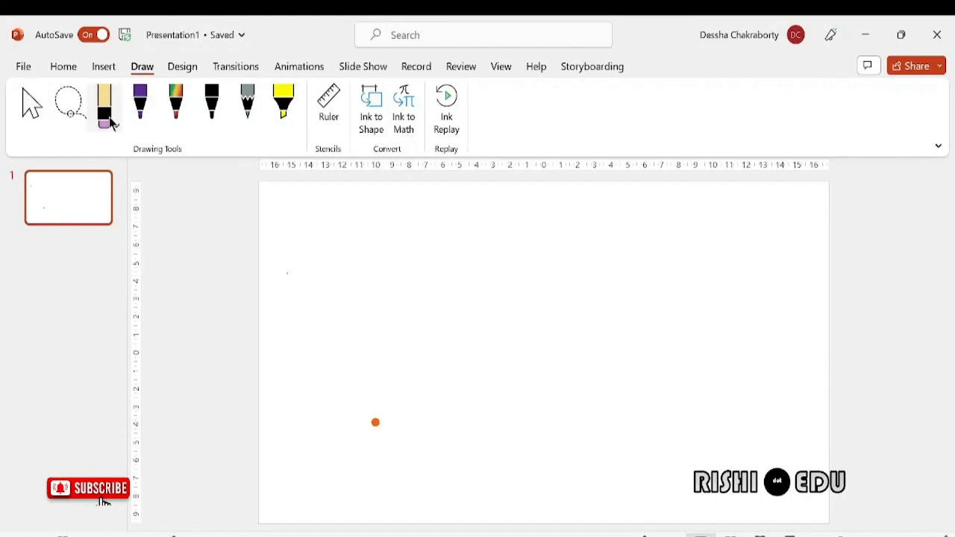
click(115, 124)
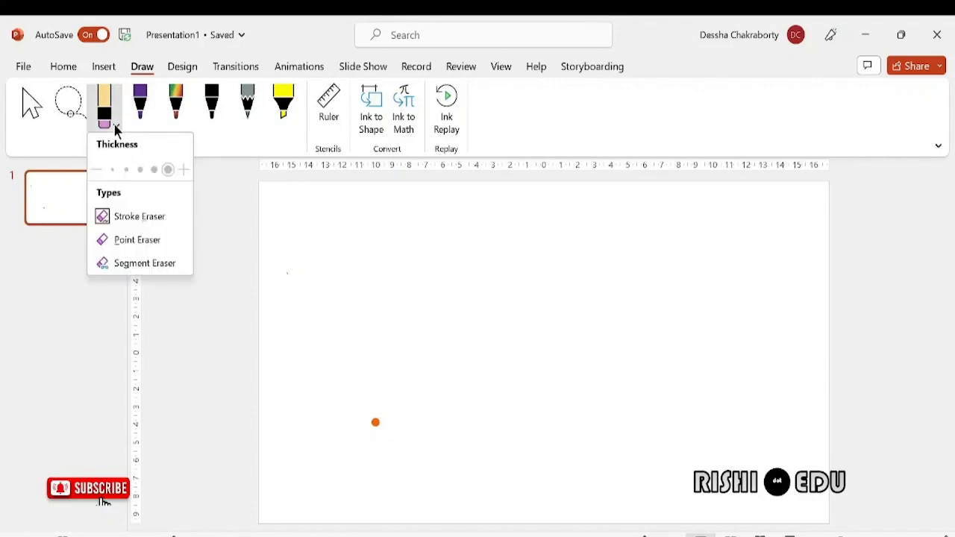
click(144, 241)
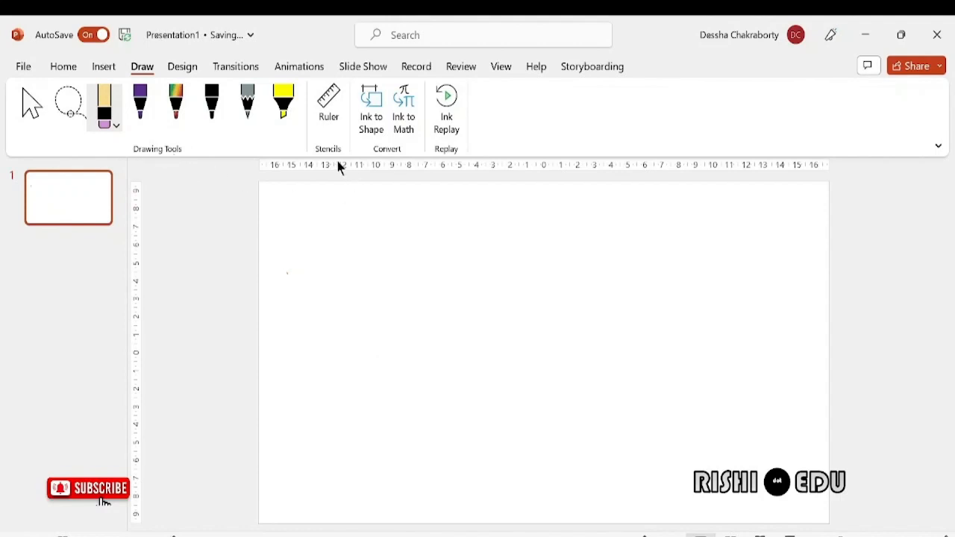
Display the ruler over the slide at 45° and draw a straight rainbow line along its upper edge.
click(334, 117)
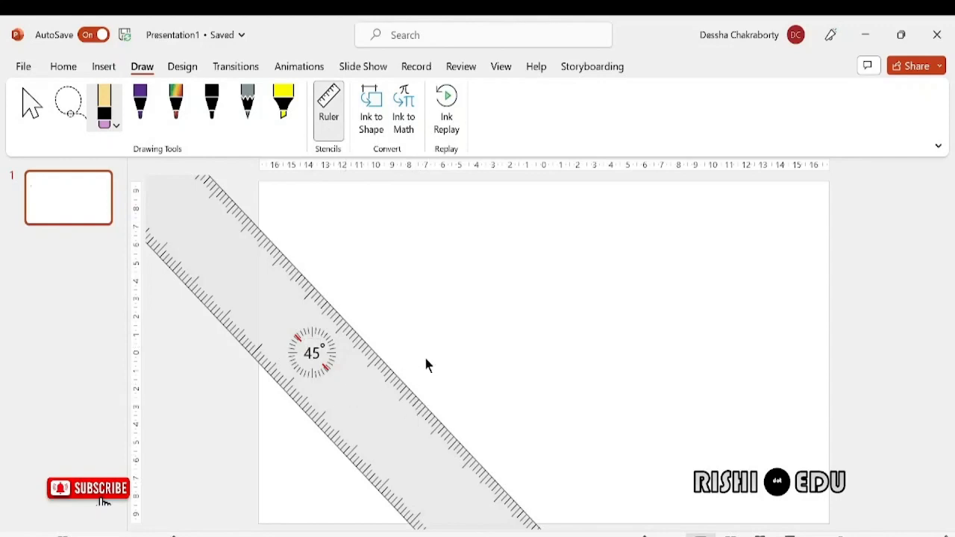
drag(350, 411, 437, 447)
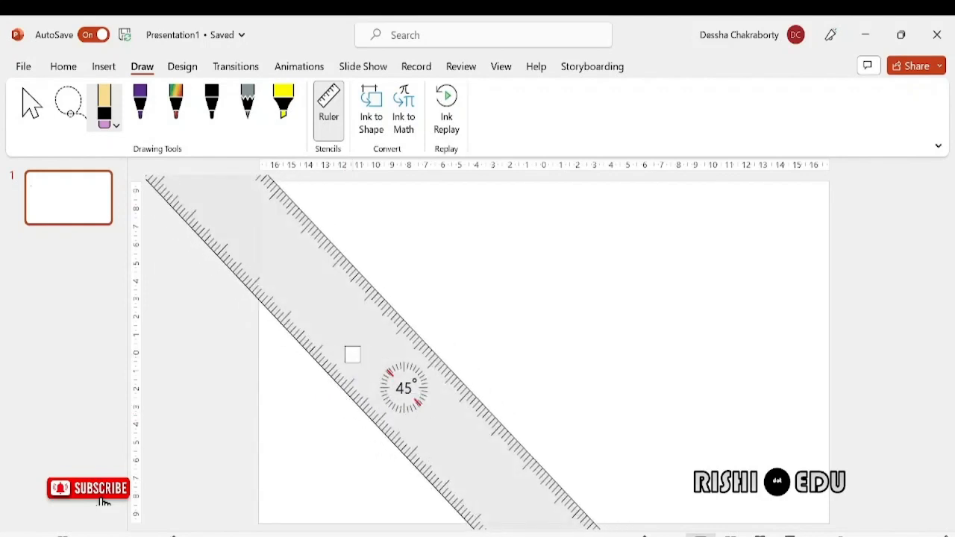
click(176, 107)
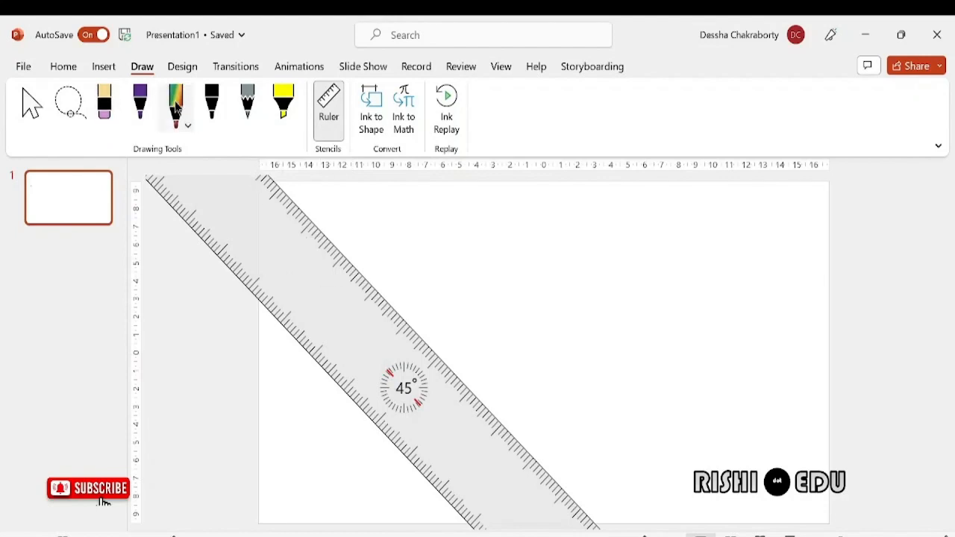
click(185, 124)
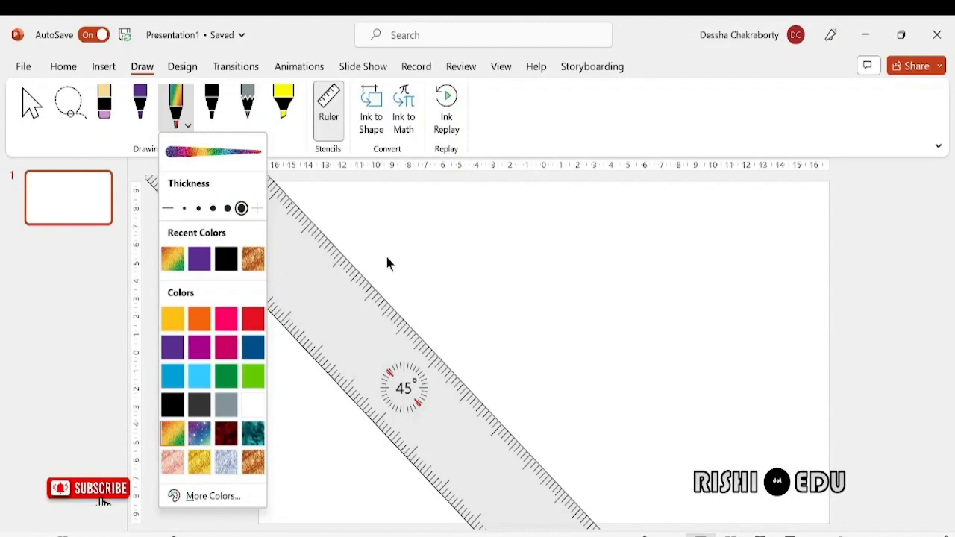
click(312, 292)
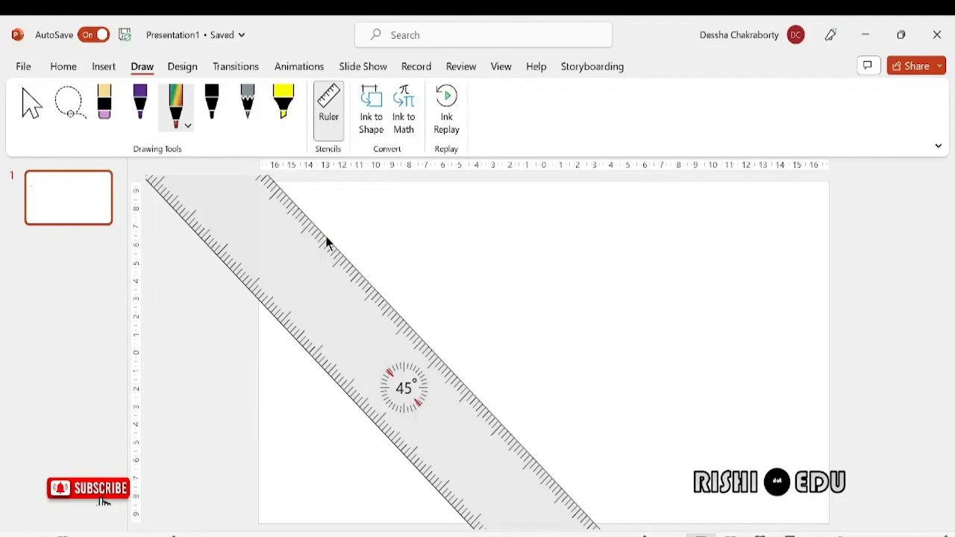
drag(326, 233, 550, 455)
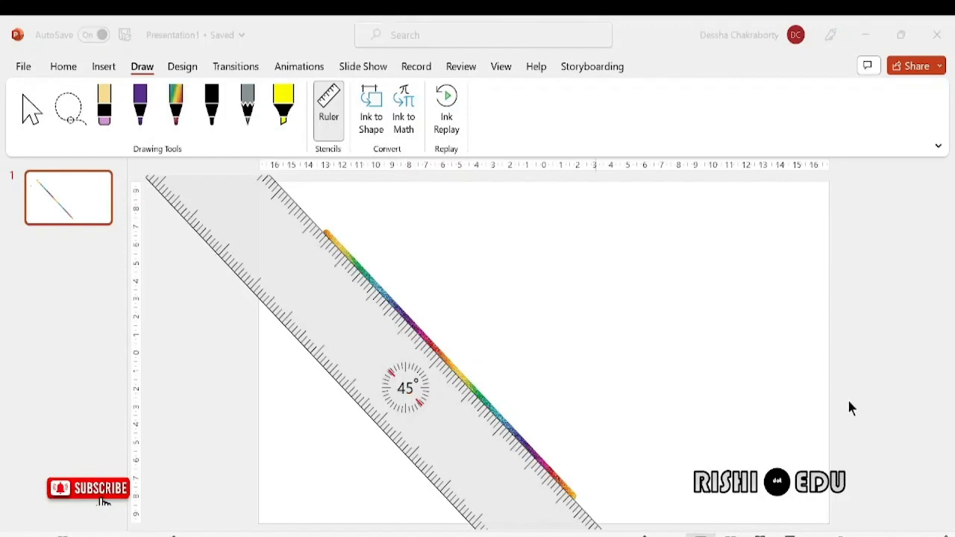
Return to the presentation window, focus the slide's ruler and rotate it to 0° so it lies horizontally.
mouse_move(585, 536)
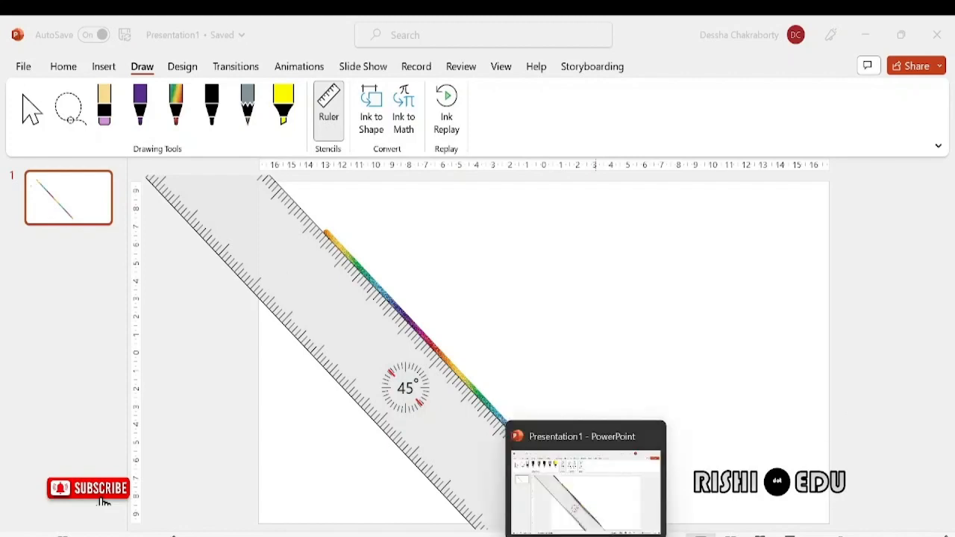
click(586, 513)
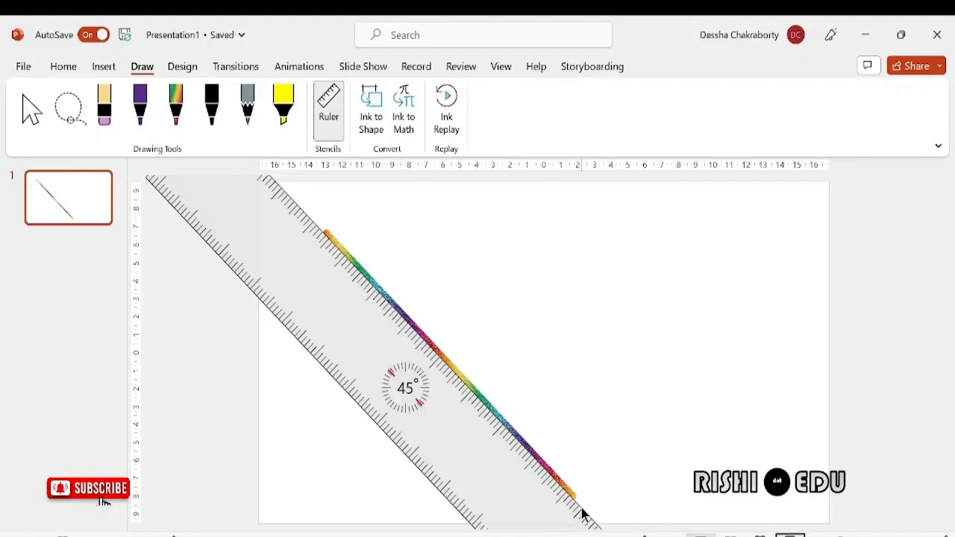
key(alt)
key(F6)
key(F6)
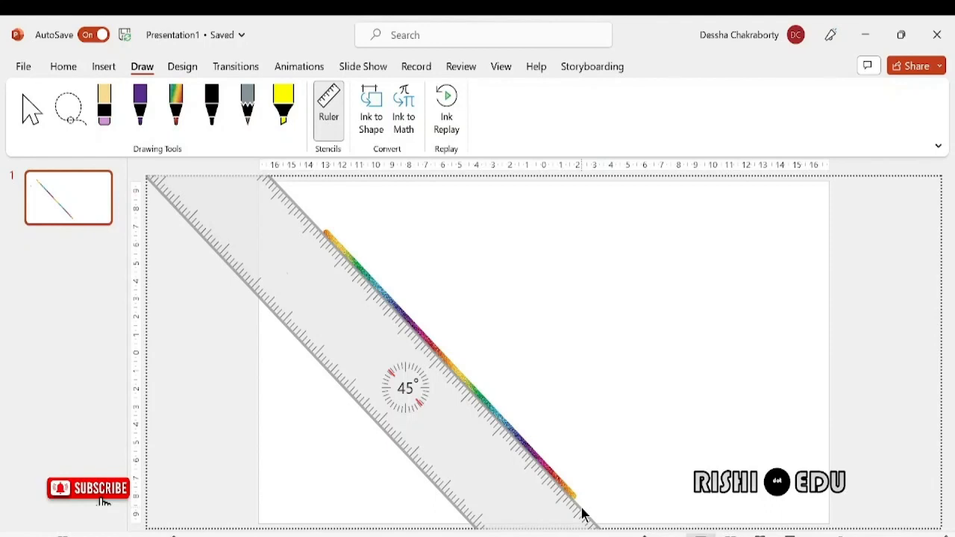
key(ctrl+alt+Left)
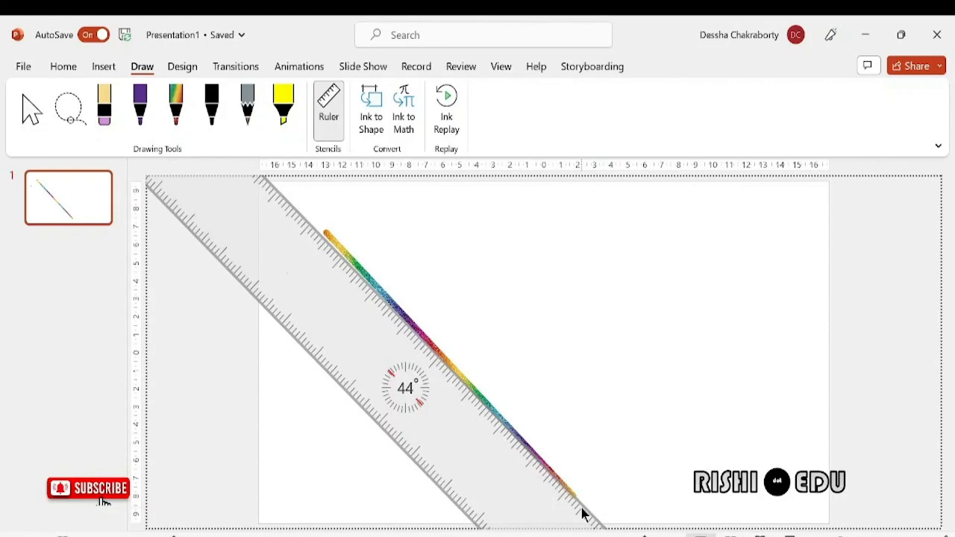
key(ctrl+alt+Left)
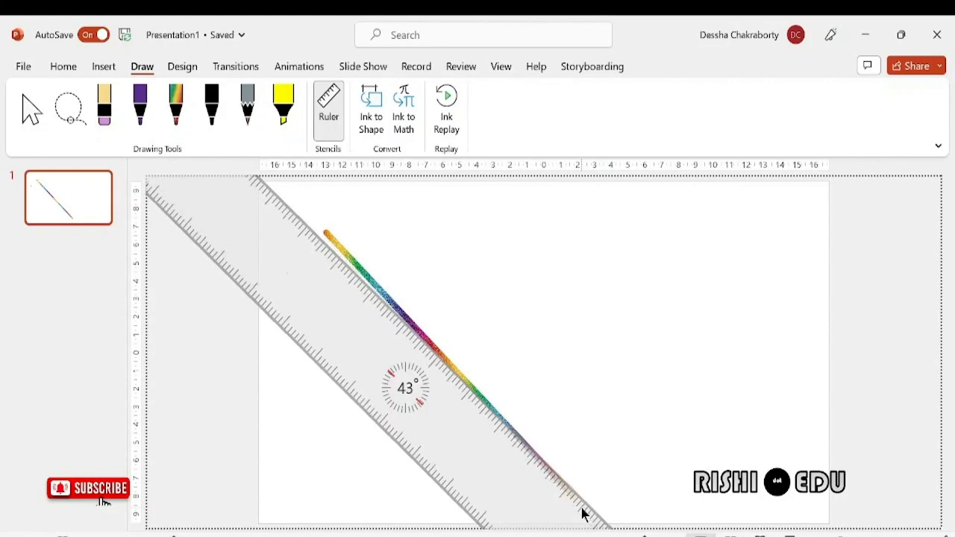
key(ctrl+alt+Left)
key(ctrl+alt+Left)
key(ctrl+alt+Left)
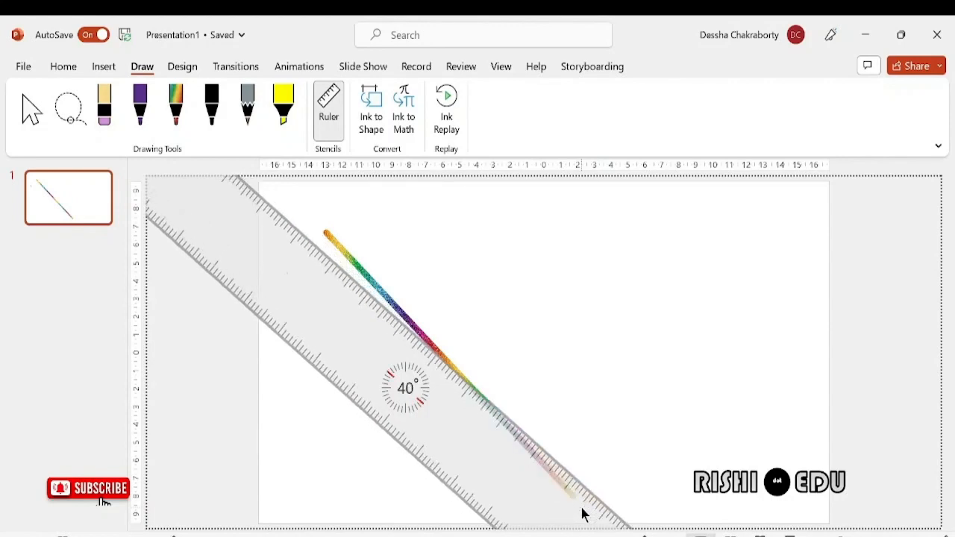
key(ctrl+alt+Left)
key(ctrl+alt+Left)
key(ctrl+alt+Left)
key(ctrl+alt+Left)
key(ctrl+alt+Left)
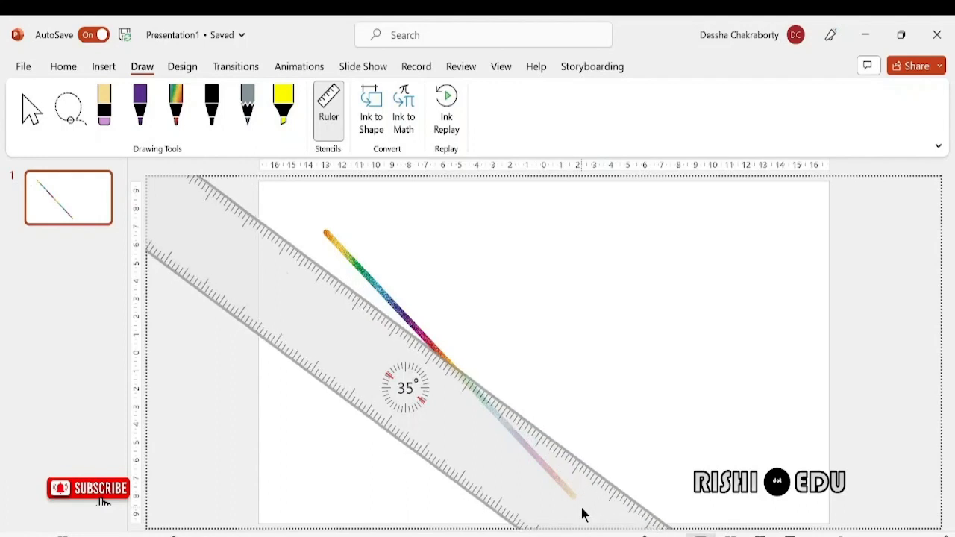
key(ctrl+alt+Left)
key(ctrl+alt+Left)
key(ctrl+alt+Left)
key(ctrl+alt+Left)
key(ctrl+alt+Left)
key(ctrl+alt+Left)
key(ctrl+alt+Left)
key(ctrl+alt+Left)
key(ctrl+alt+Left)
key(ctrl+alt+Left)
key(ctrl+alt+Left)
key(ctrl+alt+Left)
key(ctrl+alt+Left)
key(ctrl+alt+Left)
key(ctrl+alt+Left)
key(ctrl+alt+Left)
key(ctrl+alt+Left)
key(ctrl+alt+Left)
key(ctrl+alt+Left)
key(ctrl+alt+Left)
key(ctrl+alt+Left)
key(ctrl+alt+Left)
key(ctrl+alt+Left)
key(ctrl+alt+Left)
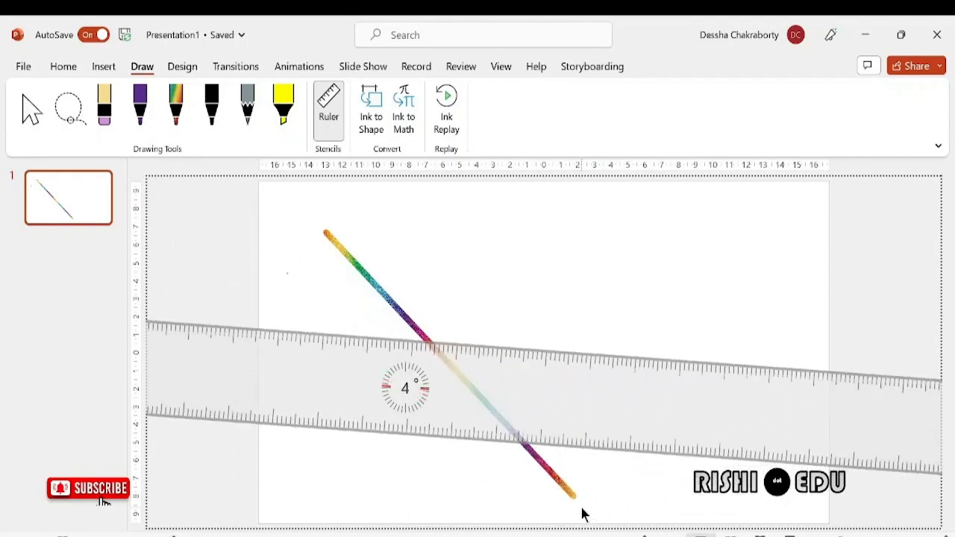
key(ctrl+alt+Left)
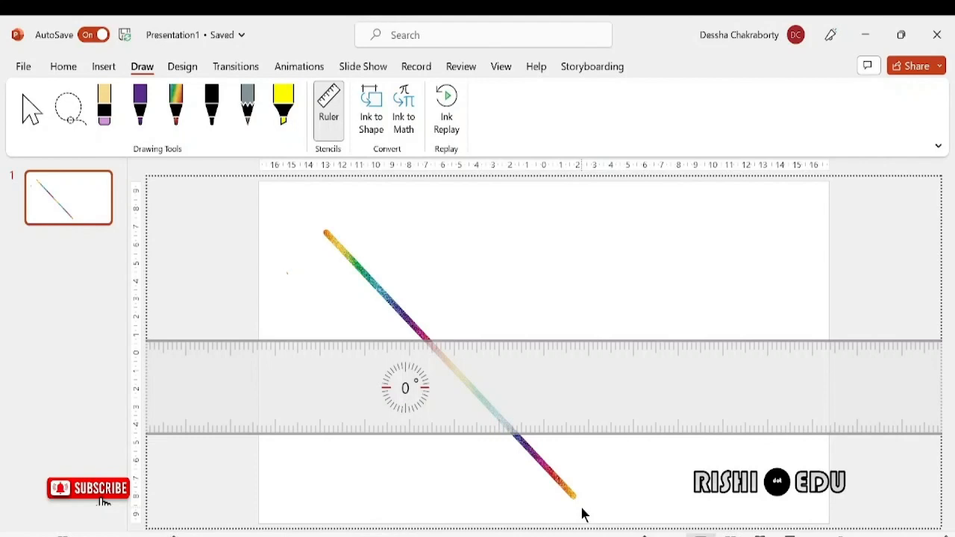
Rotate the ruler from horizontal to 89° so it stands almost vertically.
scroll(582, 514, down, 4)
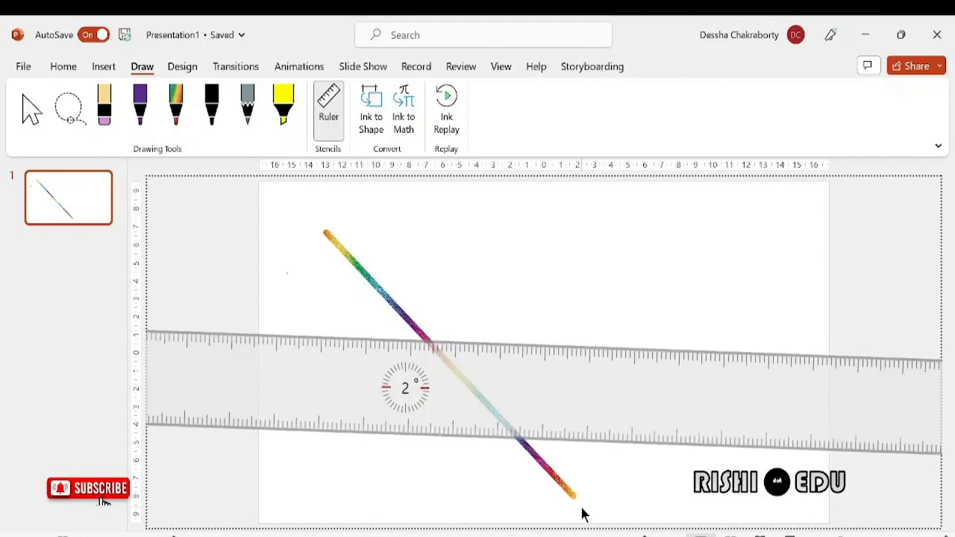
scroll(582, 515, down, 14)
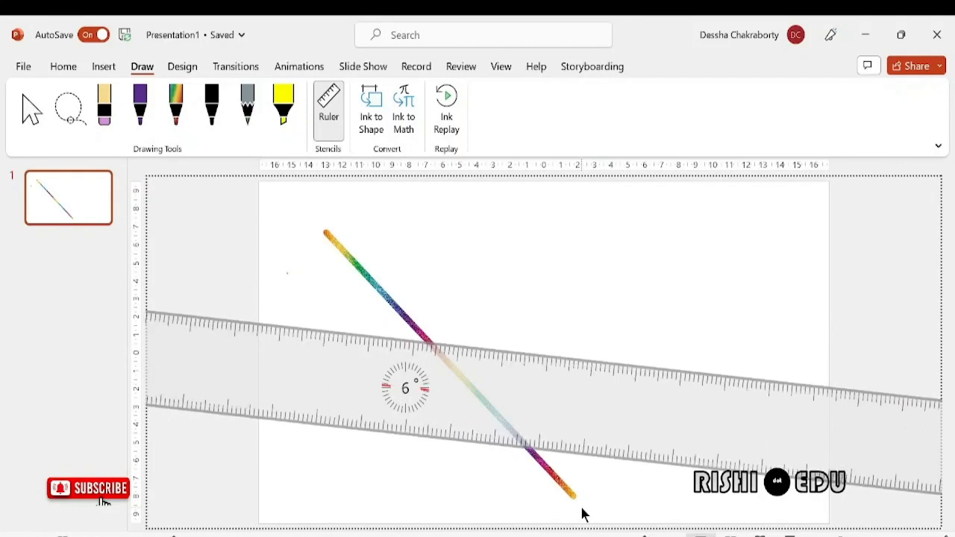
scroll(582, 515, down, 20)
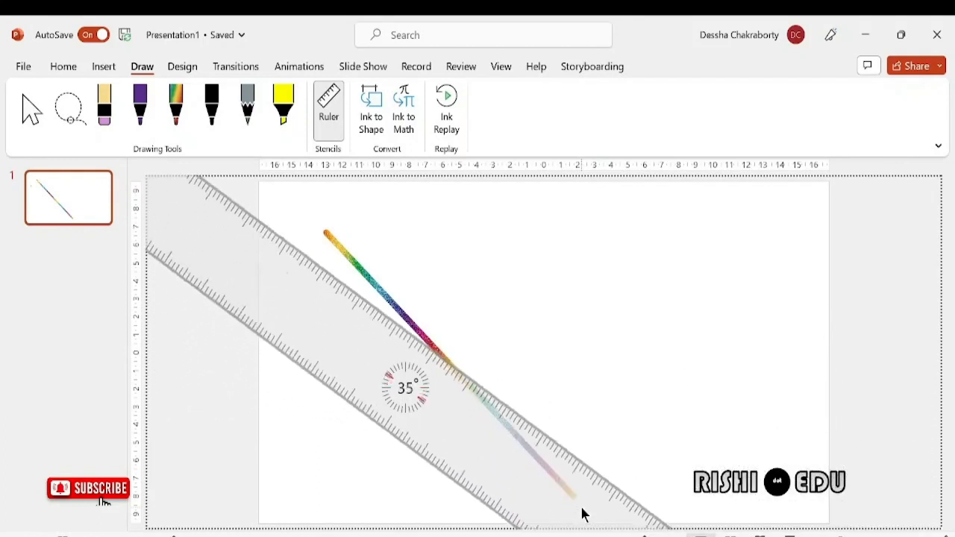
scroll(582, 514, down, 20)
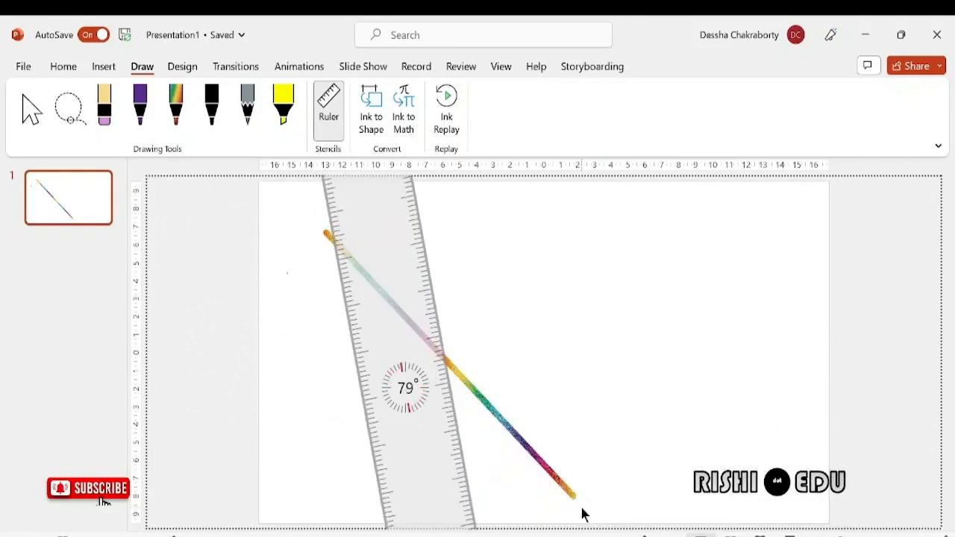
scroll(582, 515, down, 1)
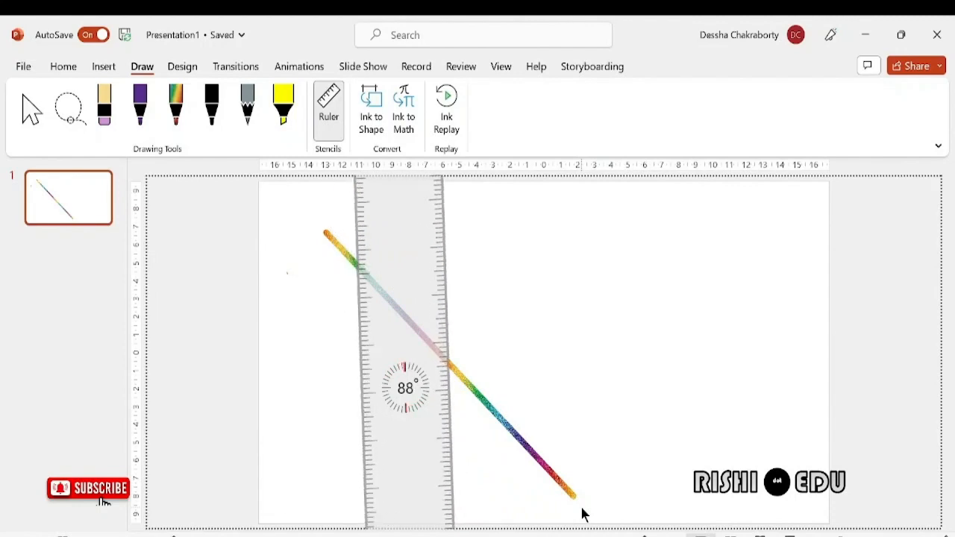
scroll(582, 515, down, 1)
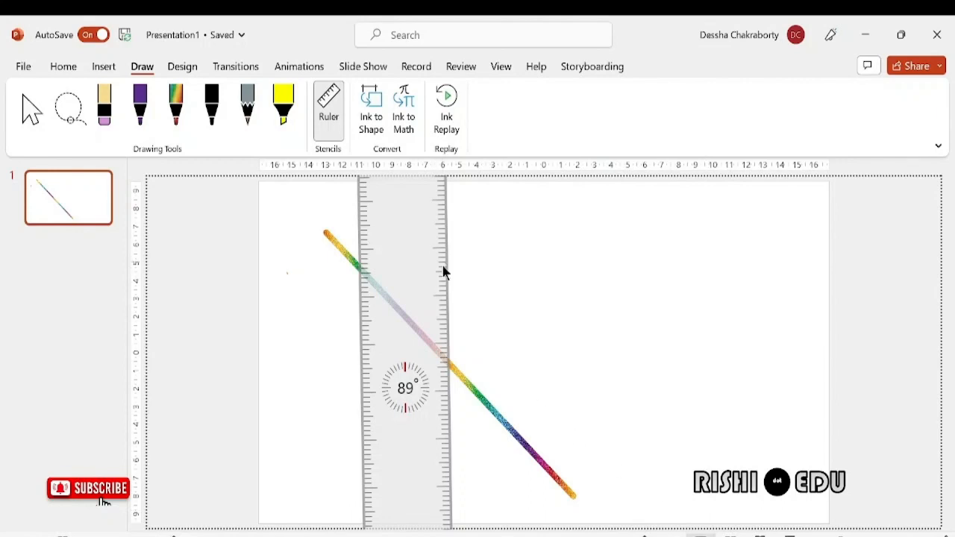
Draw a near-vertical line along the ruler's right edge with the rainbow pen, then hide the ruler.
click(174, 102)
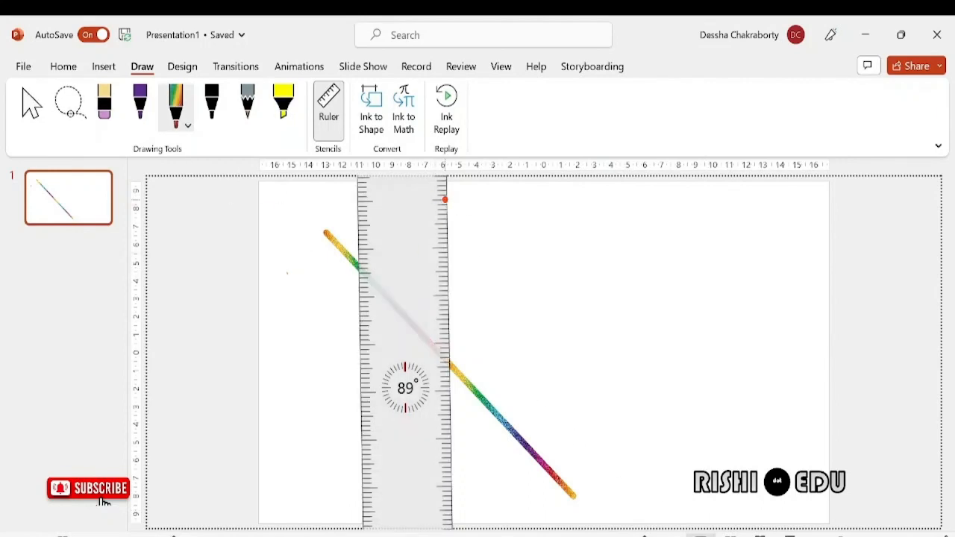
drag(448, 202, 454, 432)
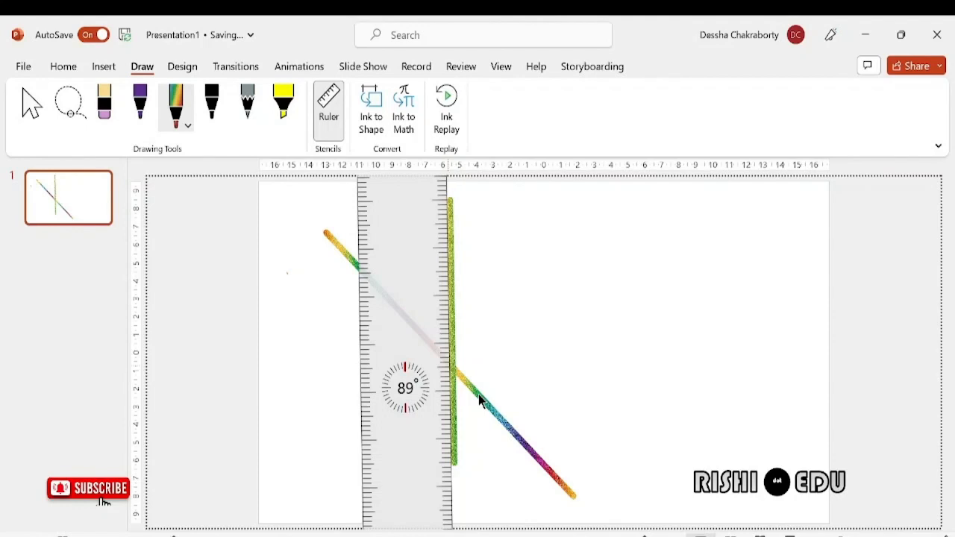
click(508, 317)
click(75, 203)
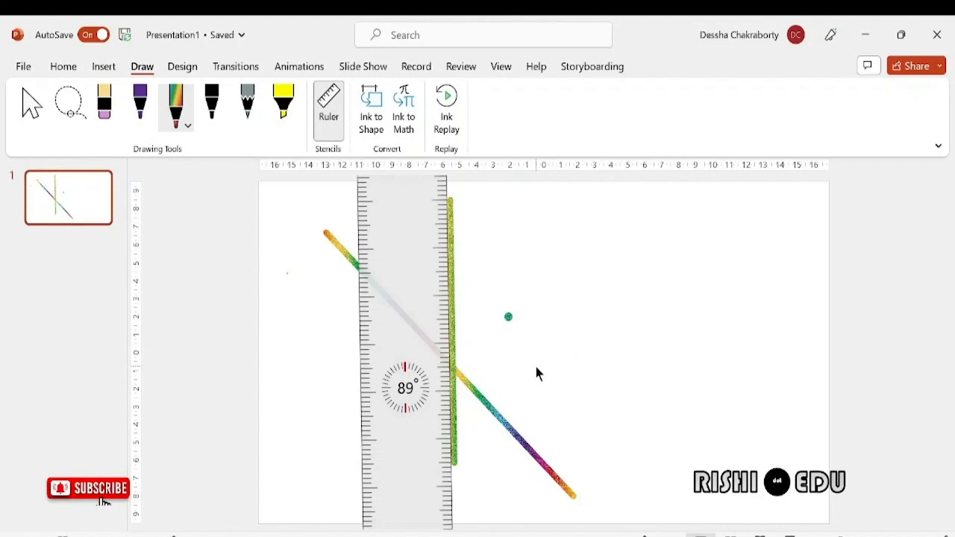
click(332, 108)
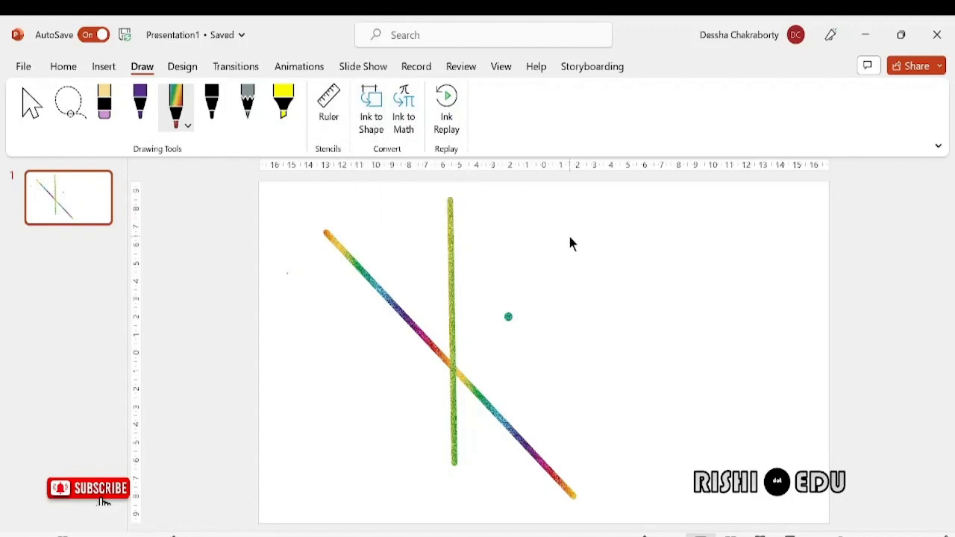
Turn on Ink to Shape and draw a large rainbow circle right of the lines and a tilted ellipse to their left.
click(171, 100)
click(363, 105)
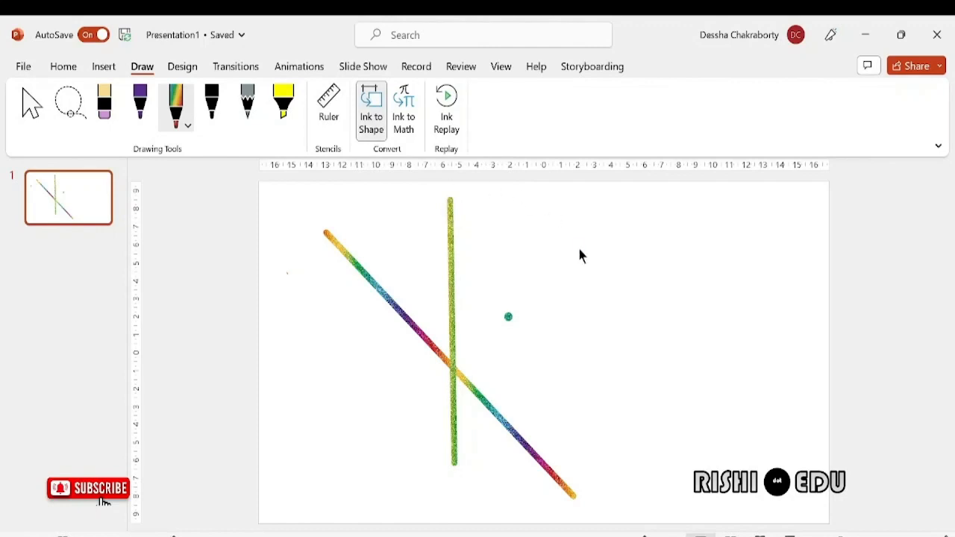
mouse_move(579, 251)
mouse_down()
mouse_move(598, 413)
mouse_move(727, 220)
mouse_move(573, 265)
mouse_move(578, 249)
mouse_up()
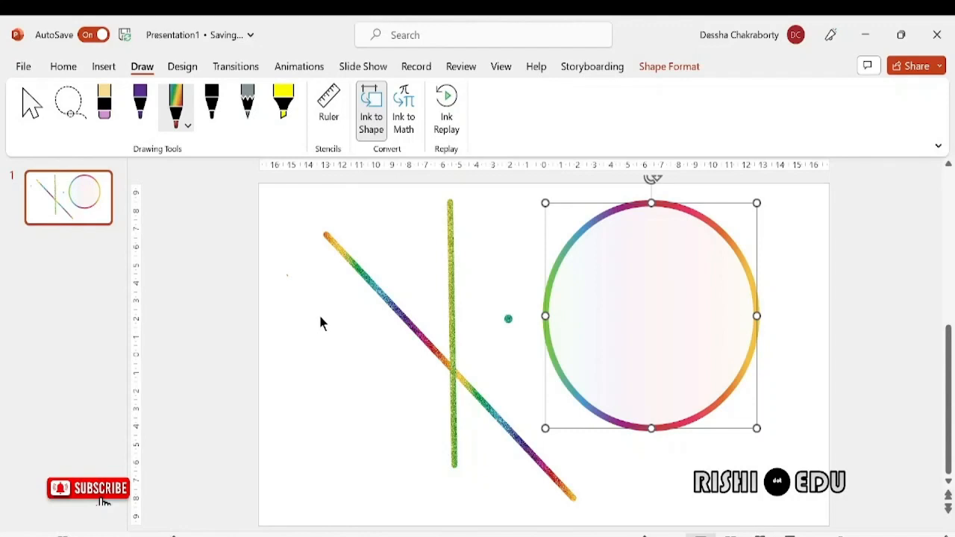
mouse_move(319, 314)
mouse_down()
mouse_move(309, 422)
mouse_move(396, 379)
mouse_move(332, 302)
mouse_move(319, 319)
mouse_up()
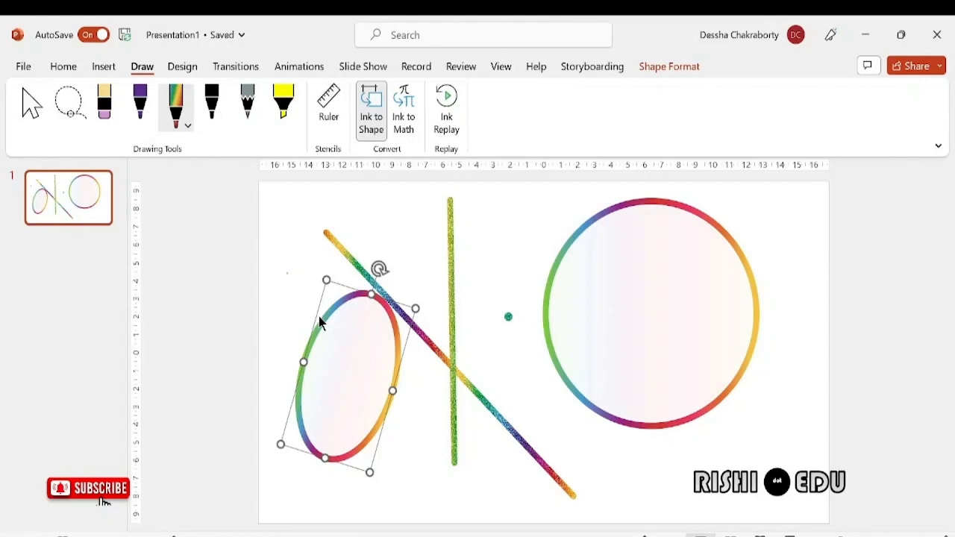
click(410, 121)
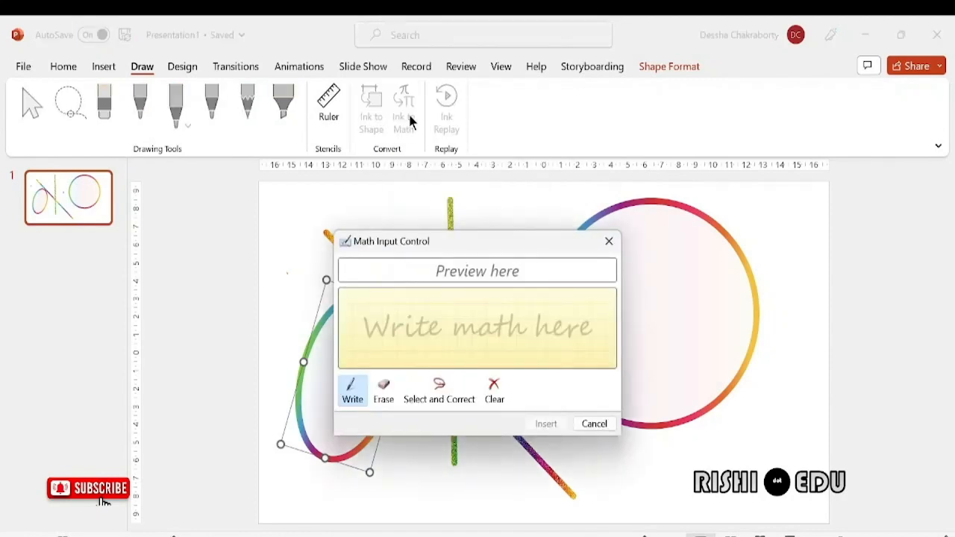
click(304, 237)
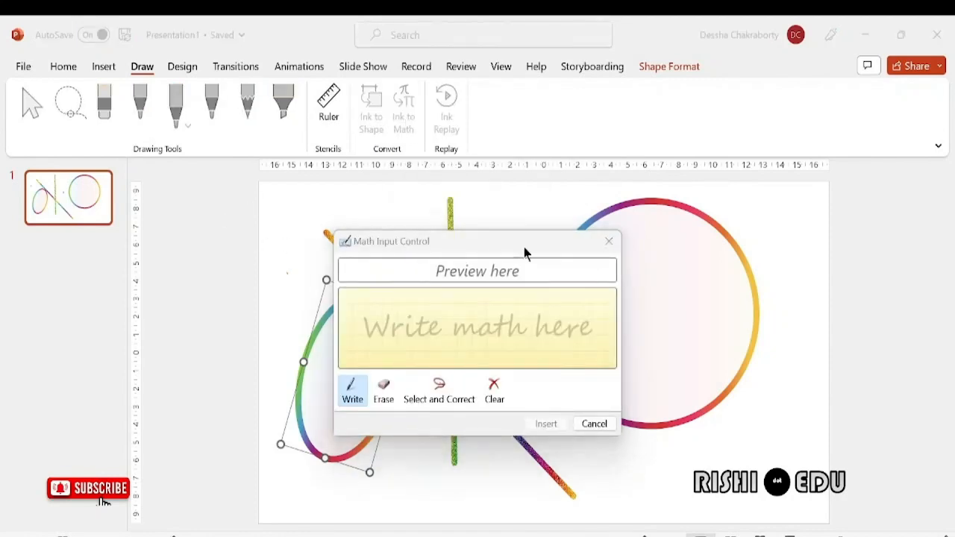
click(609, 241)
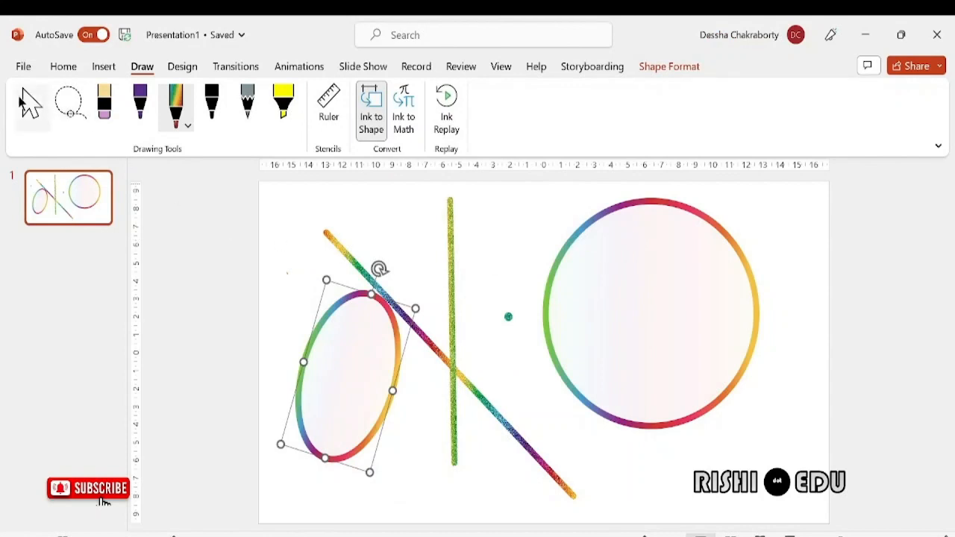
Insert a second slide with the Blank layout.
click(104, 69)
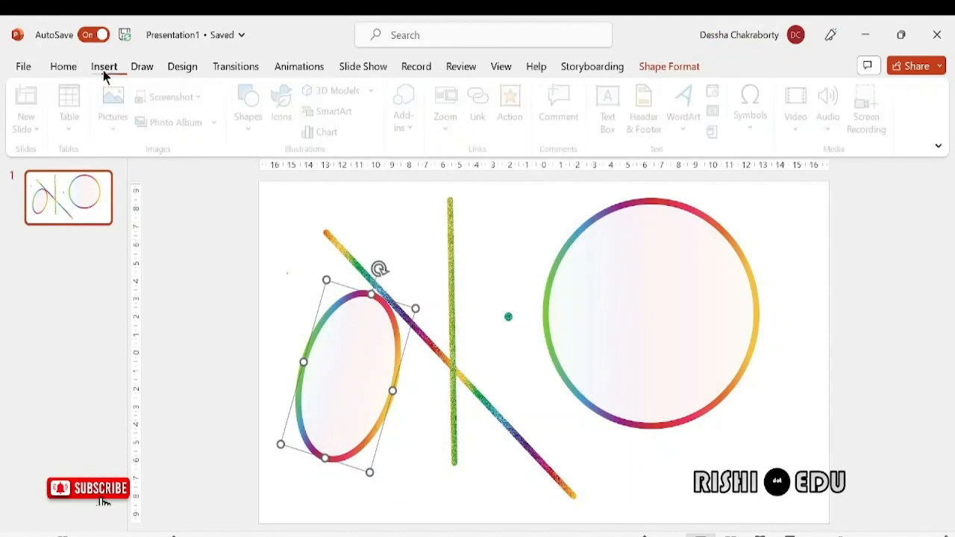
click(38, 131)
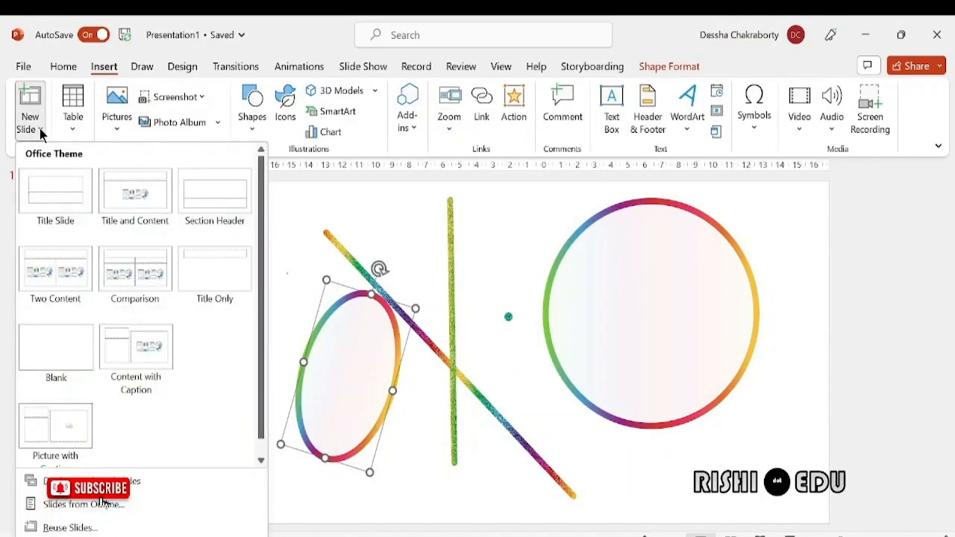
click(64, 354)
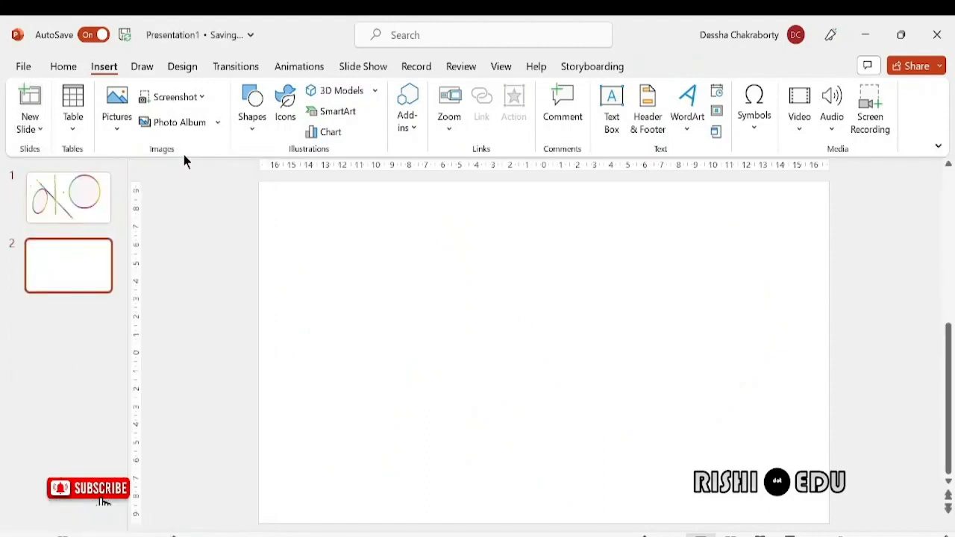
Use Ink to Math to handwrite the digits 1, 2 and 3 and insert the recognized equation on the blank slide.
click(141, 69)
click(398, 108)
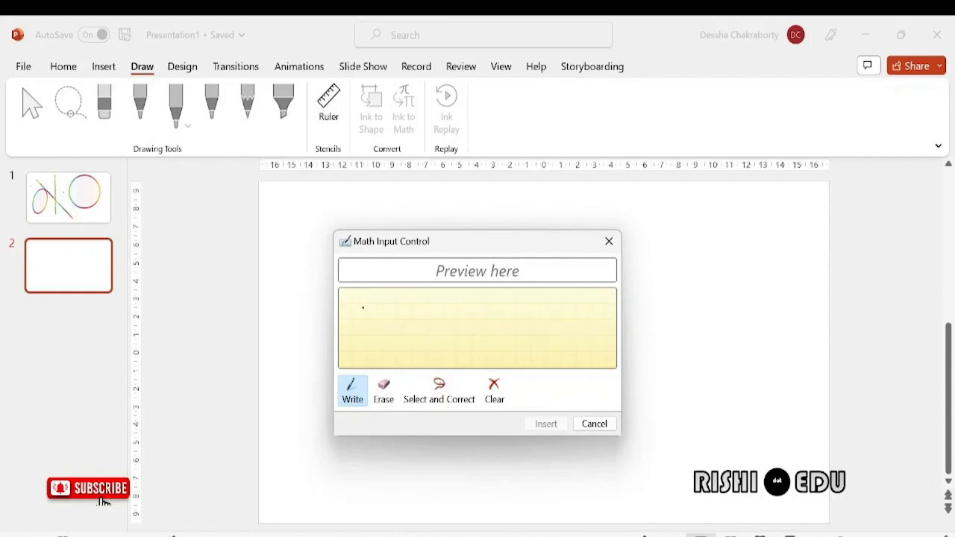
mouse_move(364, 307)
mouse_down()
mouse_move(369, 298)
mouse_move(373, 341)
mouse_up()
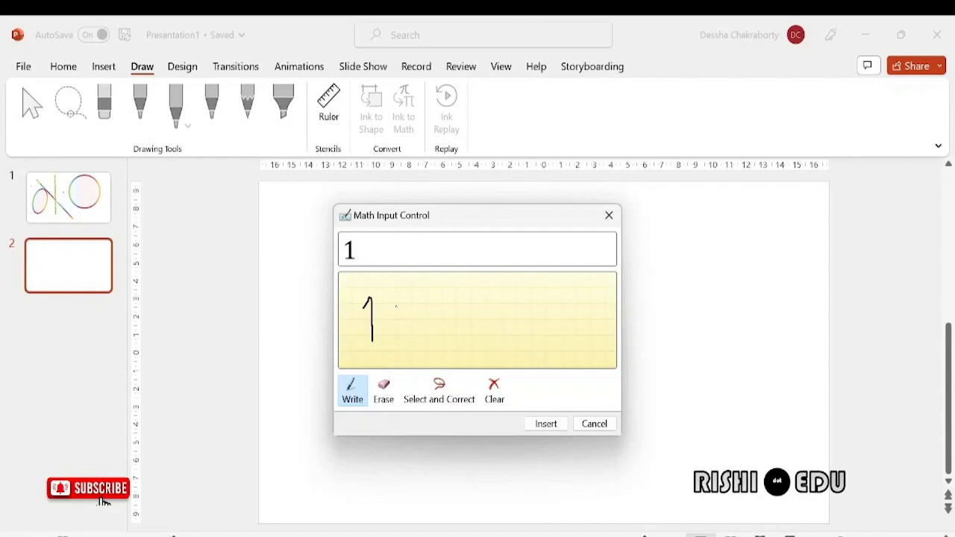
mouse_move(396, 306)
mouse_down()
mouse_move(423, 358)
mouse_move(470, 362)
mouse_up()
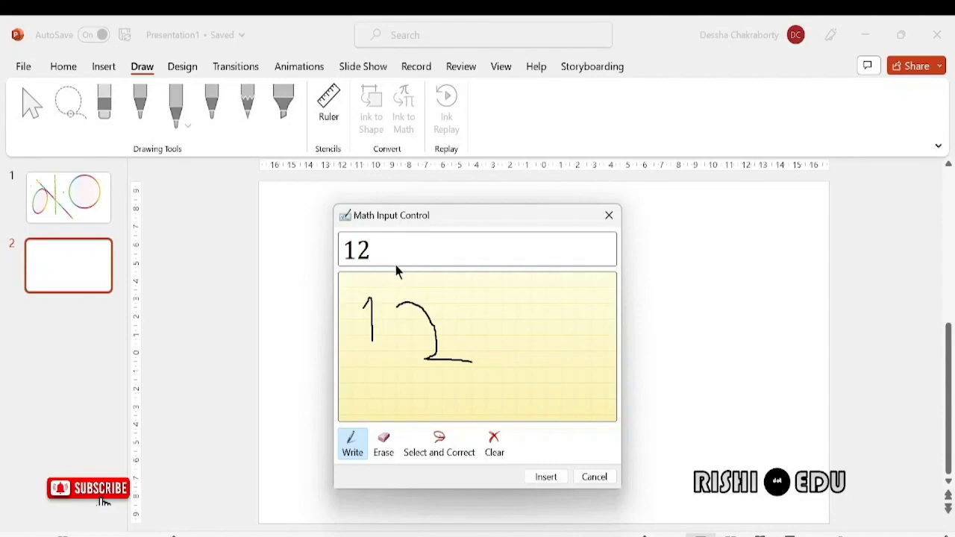
mouse_move(518, 338)
mouse_down()
mouse_move(580, 416)
mouse_move(575, 439)
mouse_up()
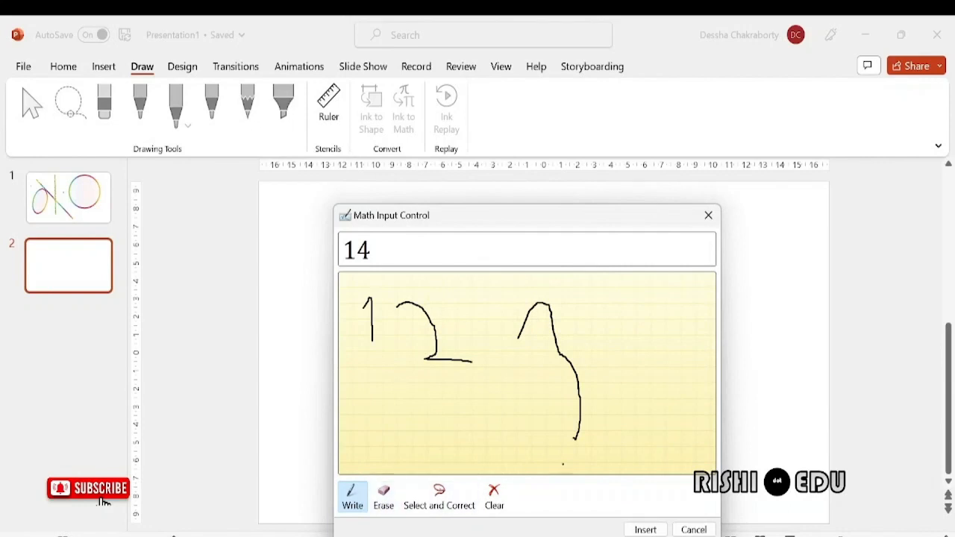
click(633, 531)
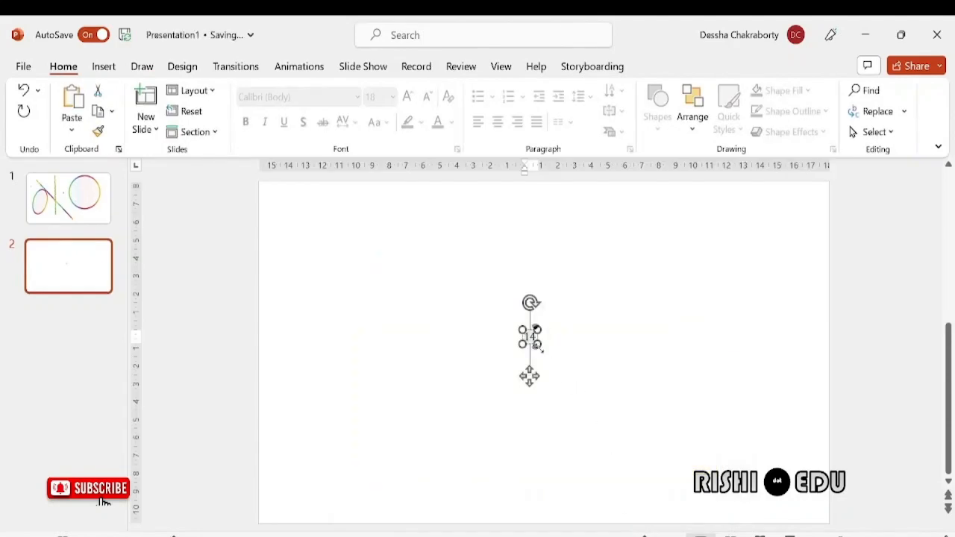
Widen the equation's box towards the right and try to stretch it taller.
drag(583, 373, 675, 430)
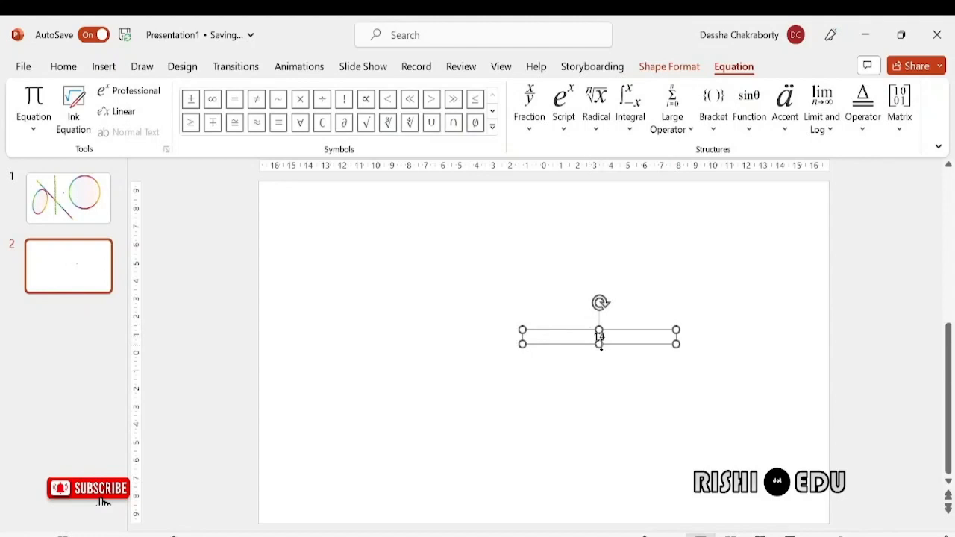
drag(599, 343, 621, 405)
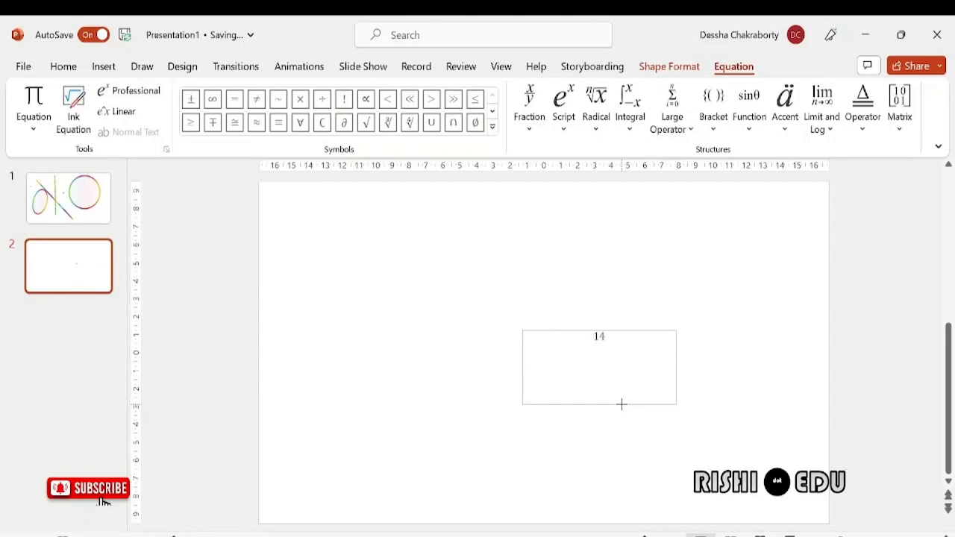
drag(621, 404, 623, 407)
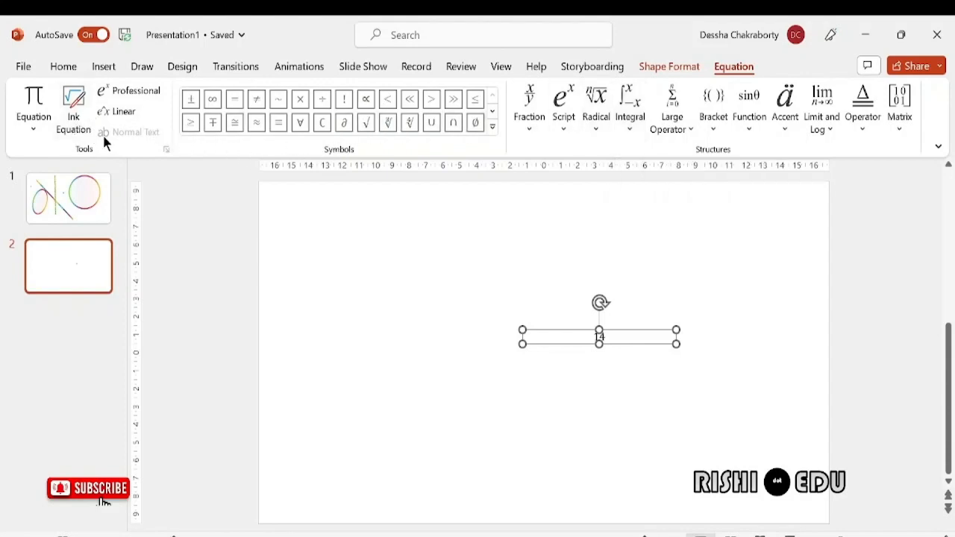
click(35, 129)
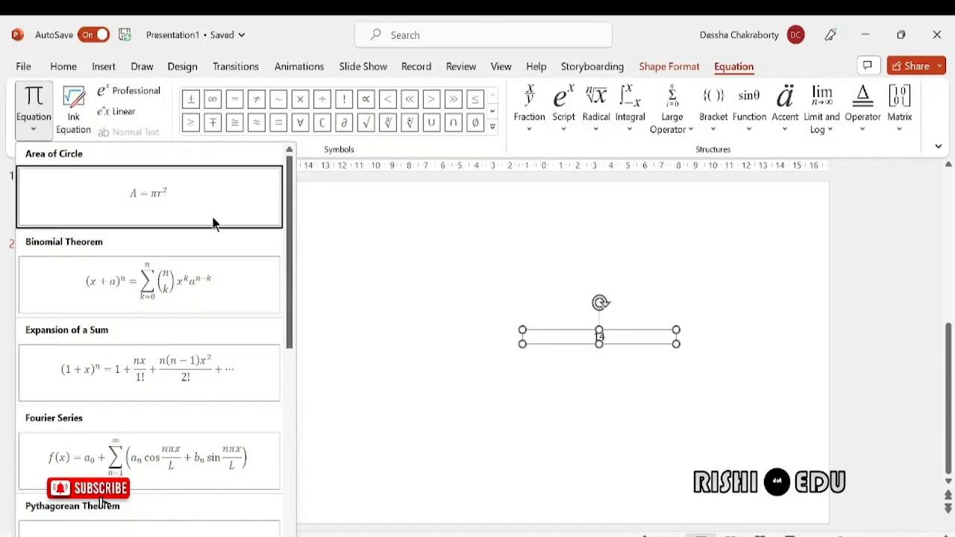
click(335, 263)
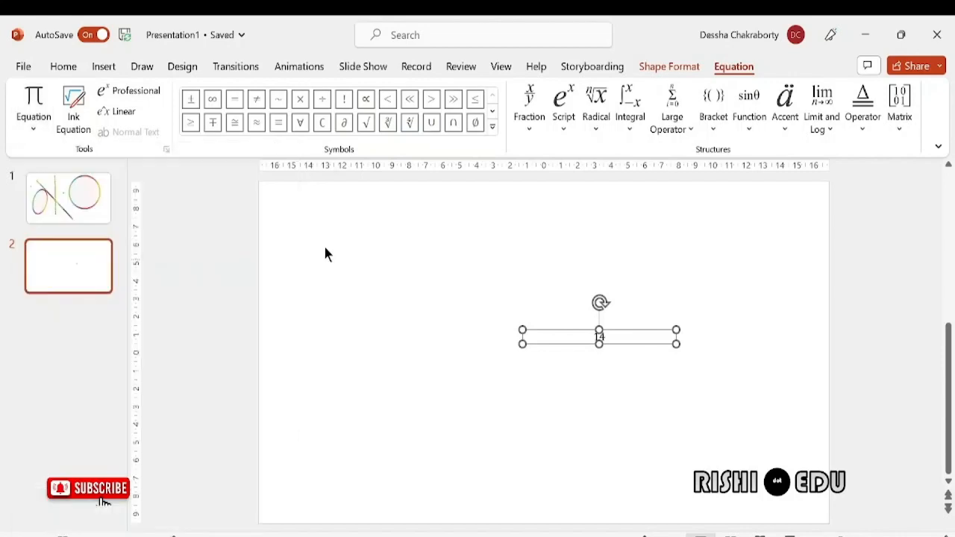
click(142, 68)
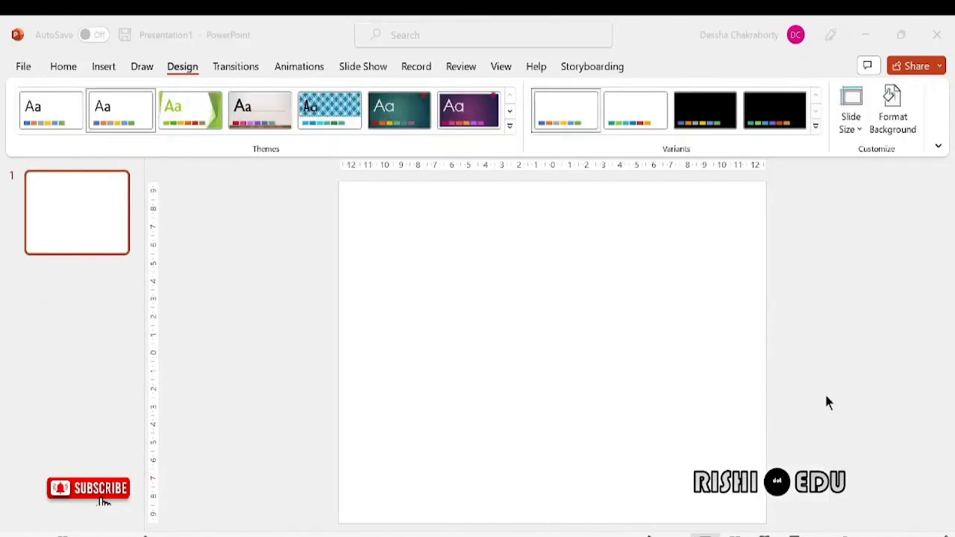
Bring the Presentation1 window with the single blank slide into focus.
mouse_move(585, 534)
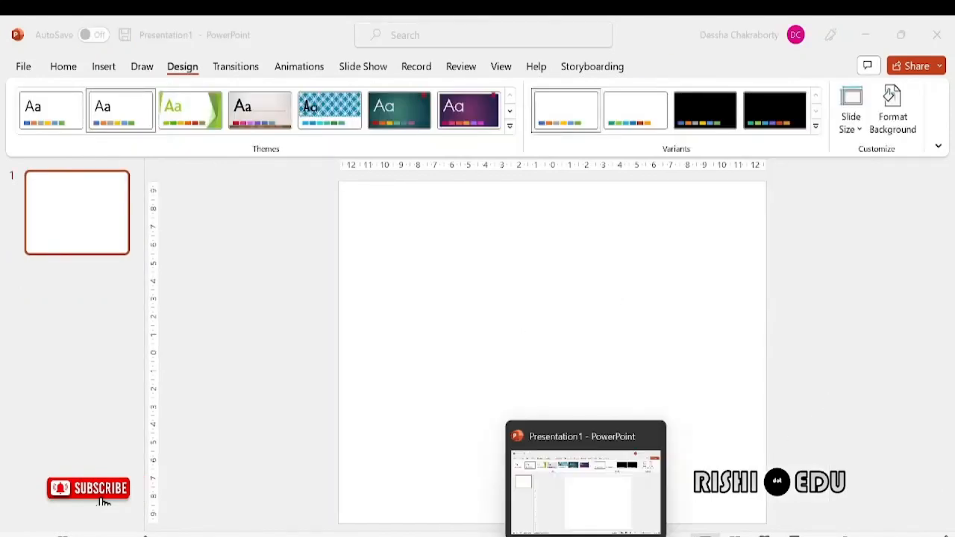
click(585, 511)
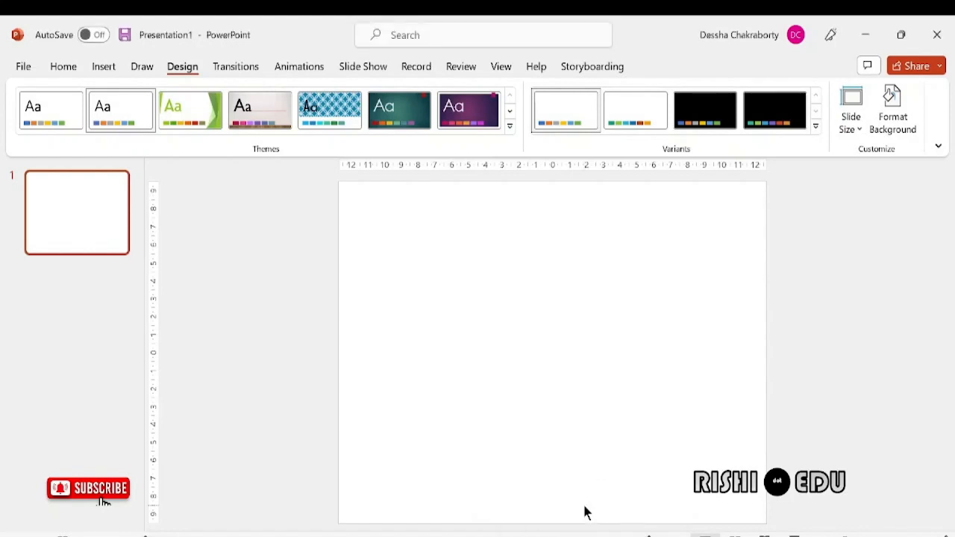
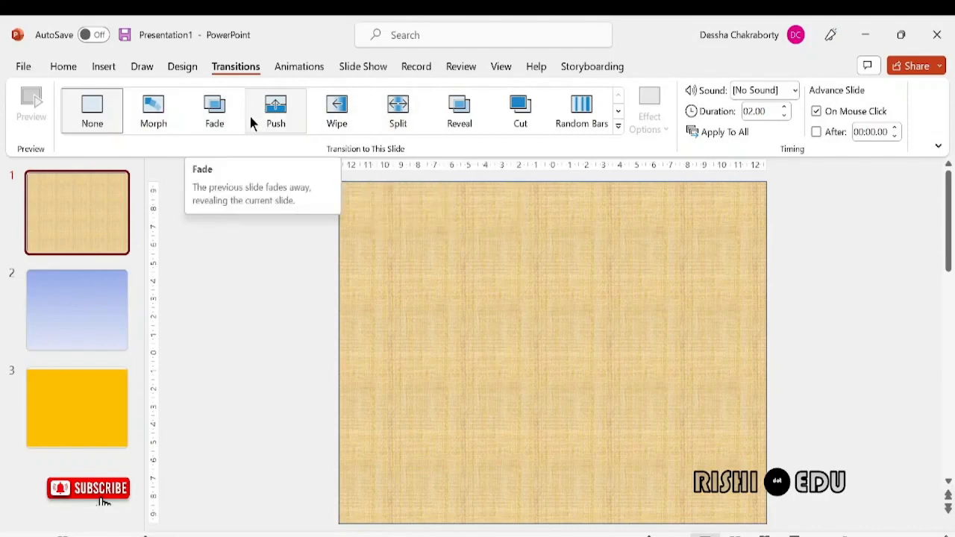
Apply the Push transition to slide 1, play it in the slide show and exit the show.
click(287, 125)
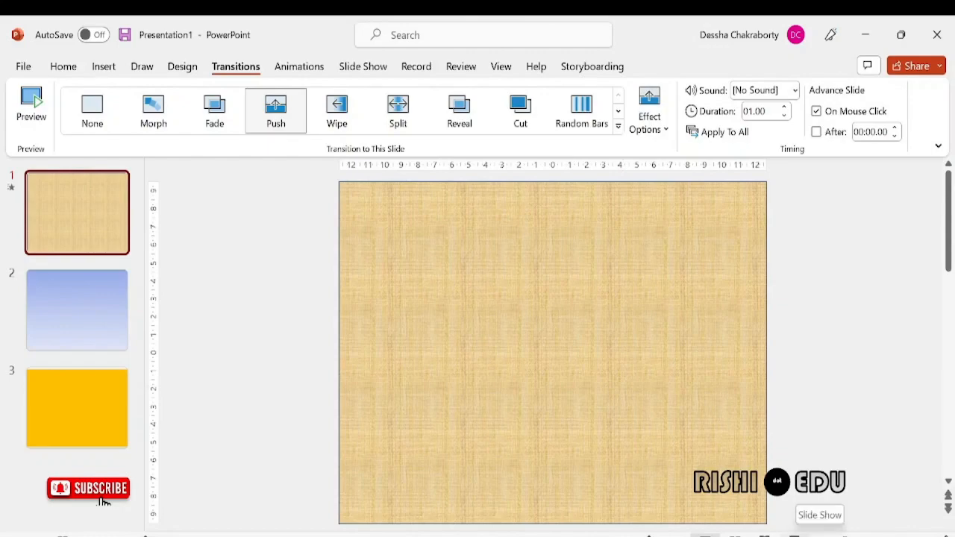
click(798, 532)
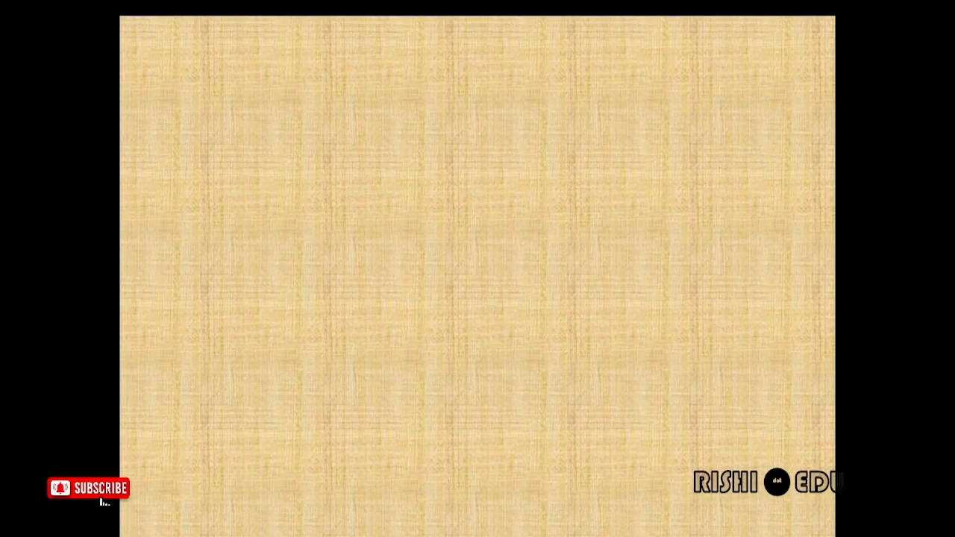
key(Escape)
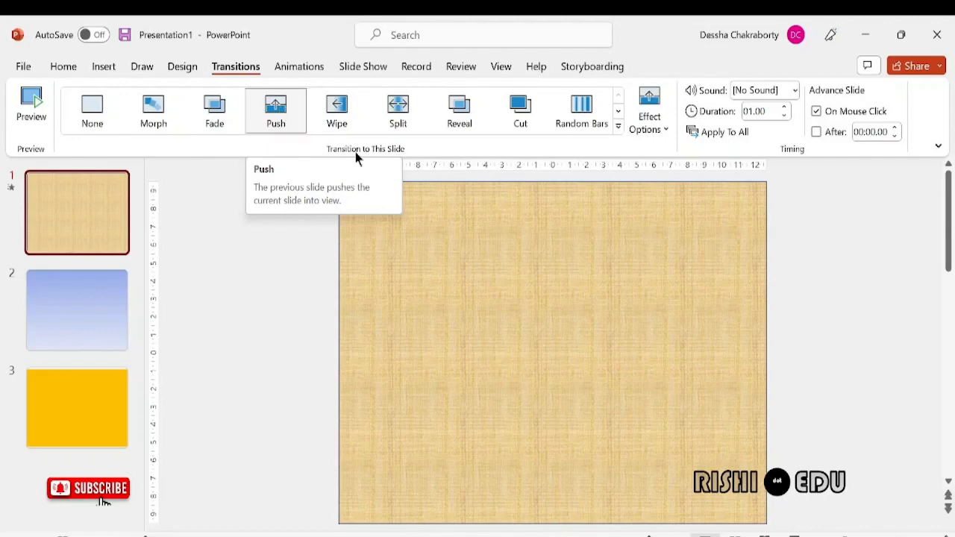
Set the effect option of slide 1's Push transition to From Top.
click(665, 128)
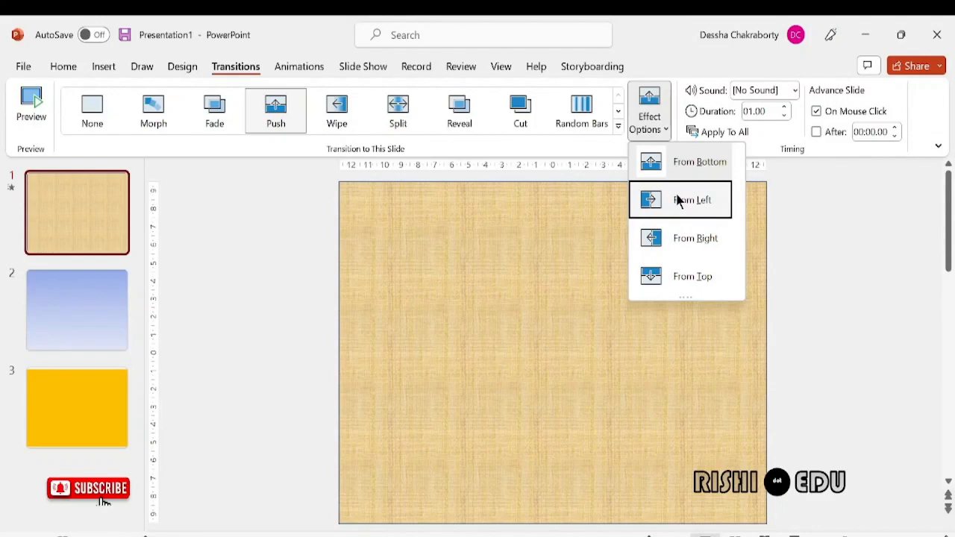
click(567, 205)
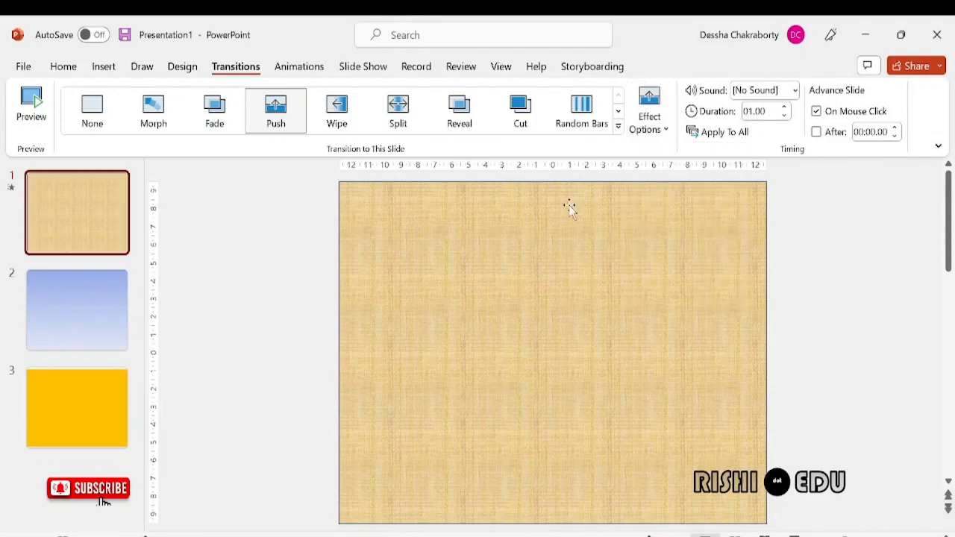
click(666, 127)
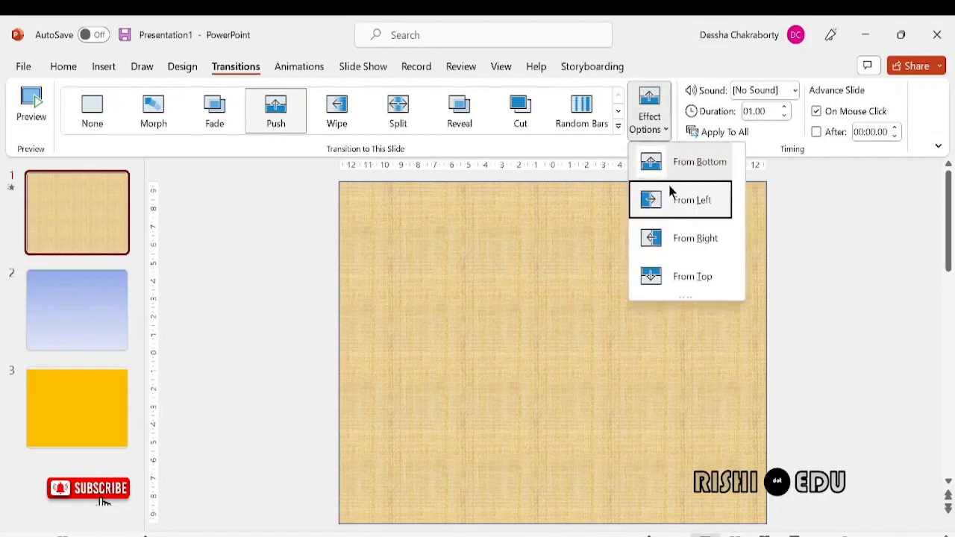
click(690, 276)
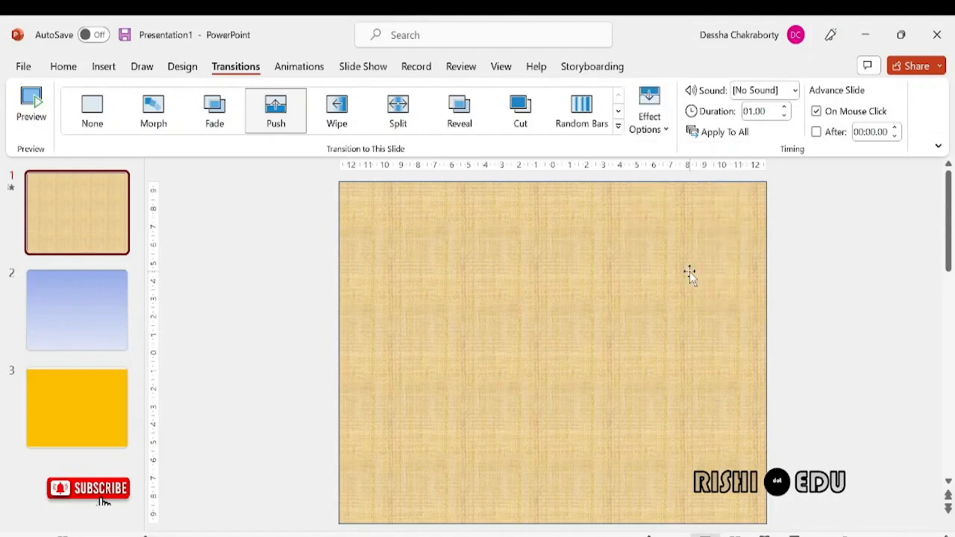
click(666, 130)
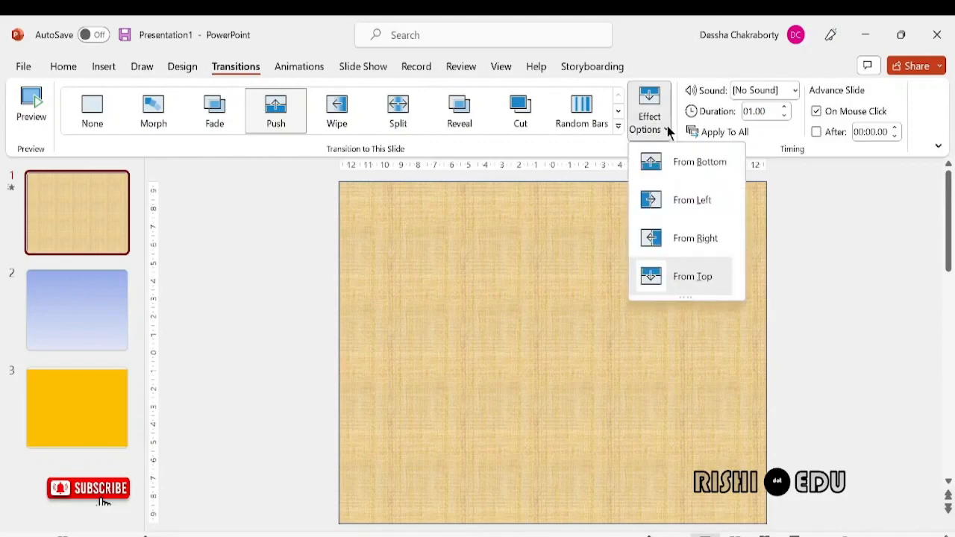
click(701, 277)
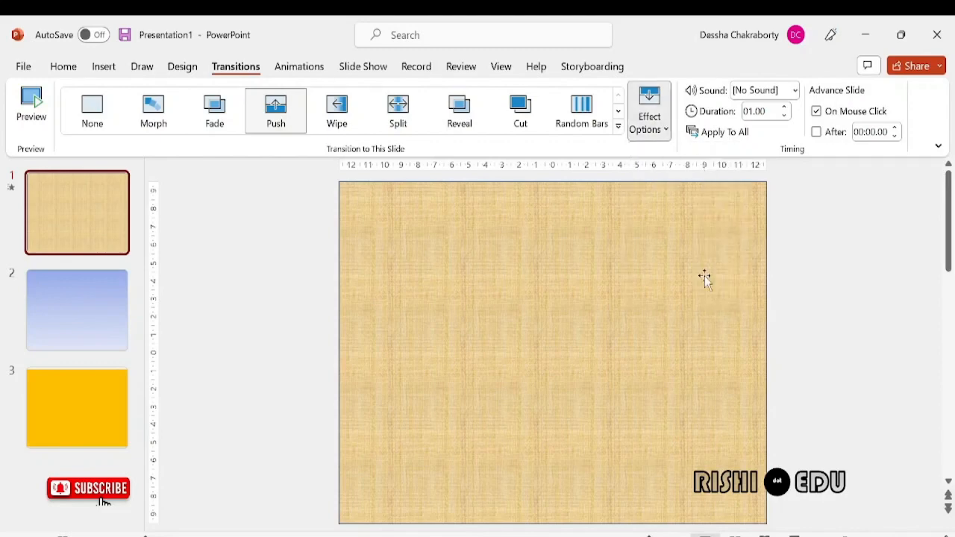
Play the slide show to check slide 1's Push transition from the top, exit and start the show again.
click(795, 535)
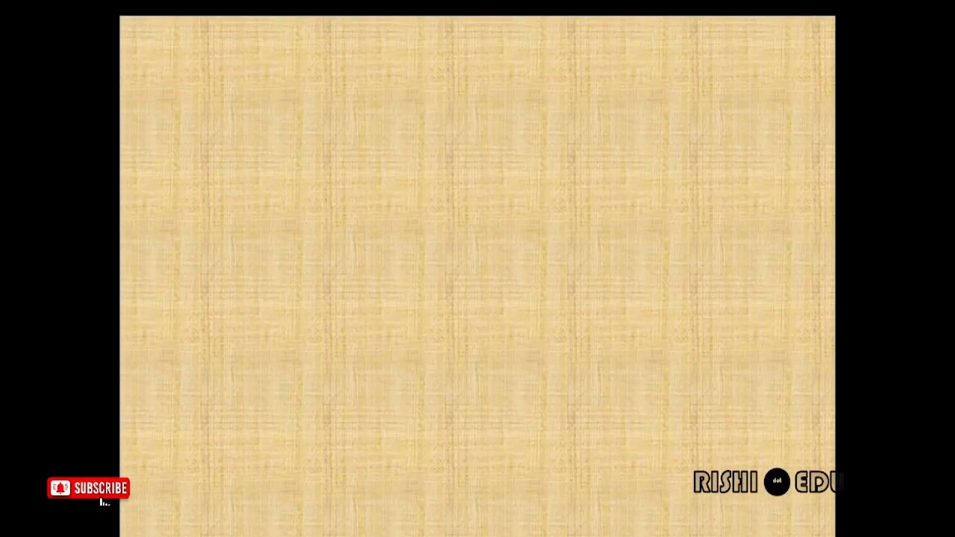
key(Escape)
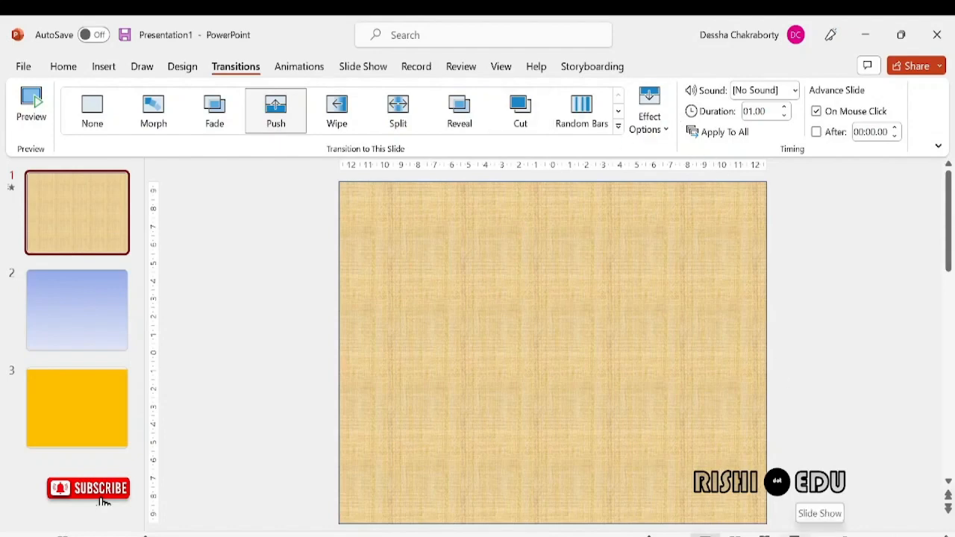
click(795, 534)
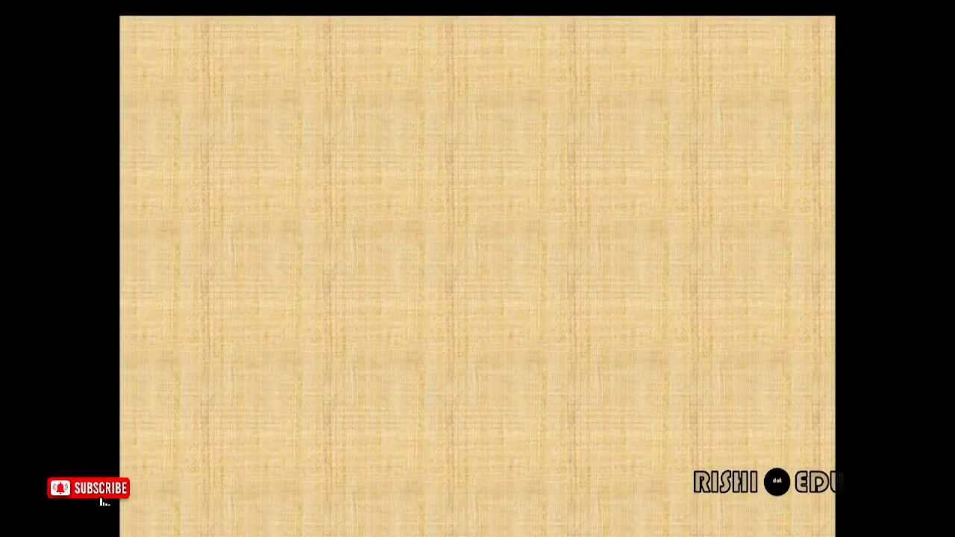
Exit the show, set the duration of slide 1's Push transition to 07.00 and play it in the slide show.
key(Escape)
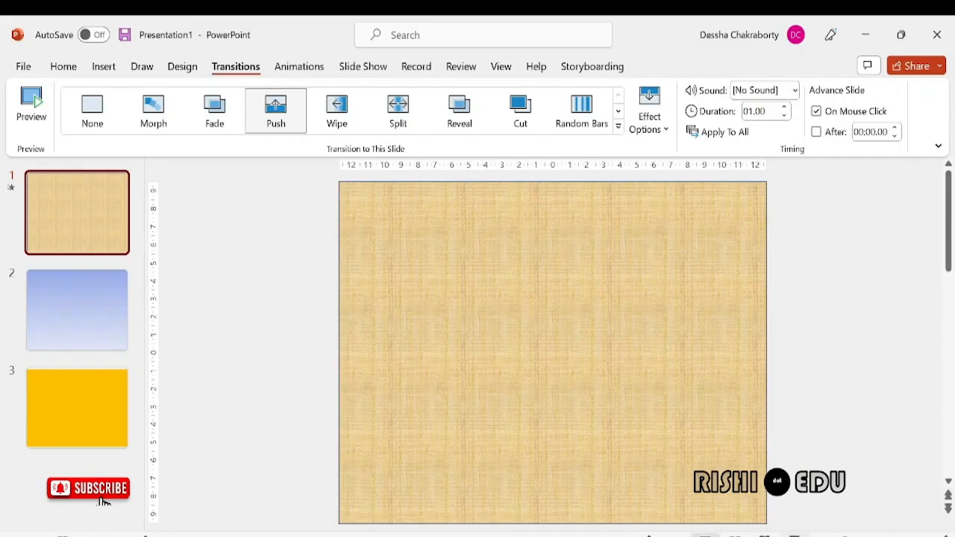
click(786, 107)
click(786, 107)
click(785, 107)
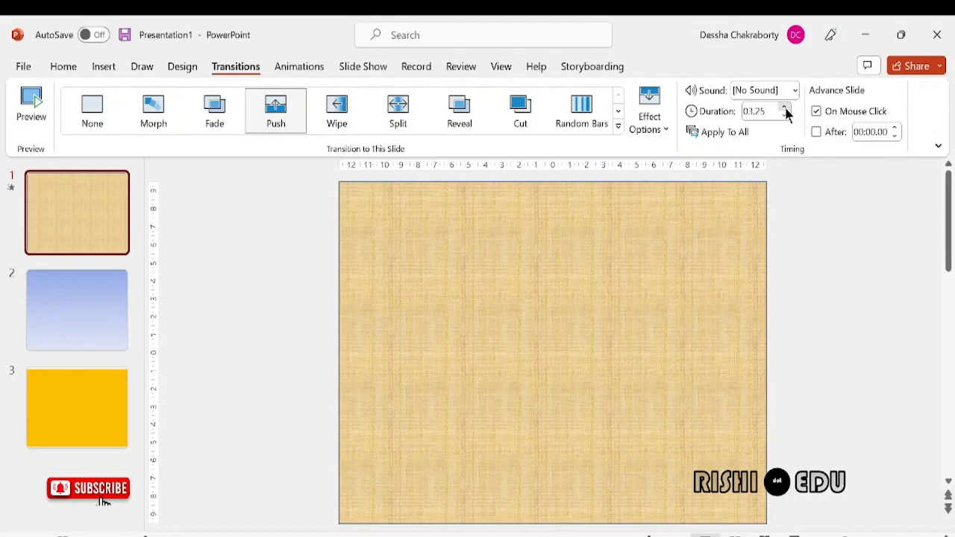
click(785, 107)
click(786, 107)
click(786, 107)
click(786, 108)
click(786, 108)
click(786, 107)
click(785, 108)
click(786, 108)
click(786, 107)
click(785, 108)
click(785, 107)
click(785, 108)
click(786, 107)
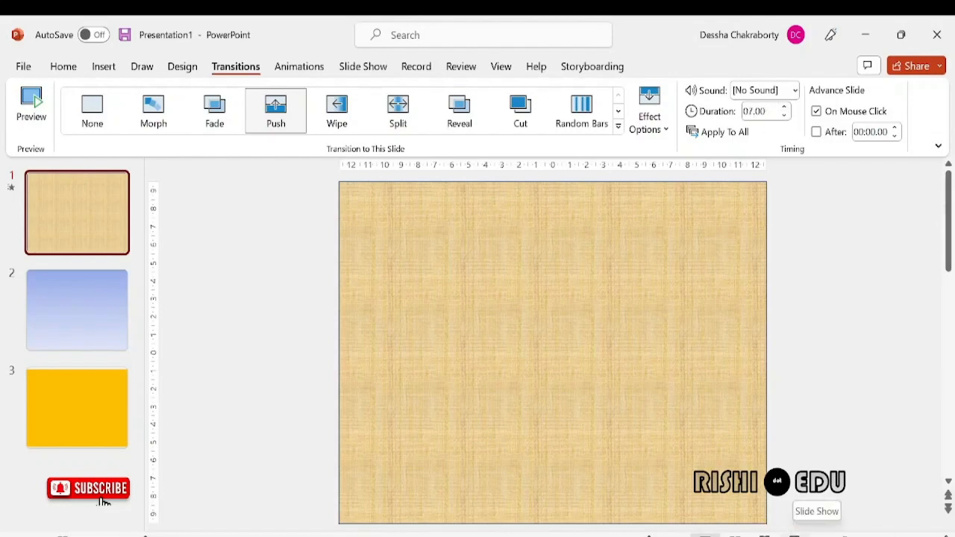
click(794, 532)
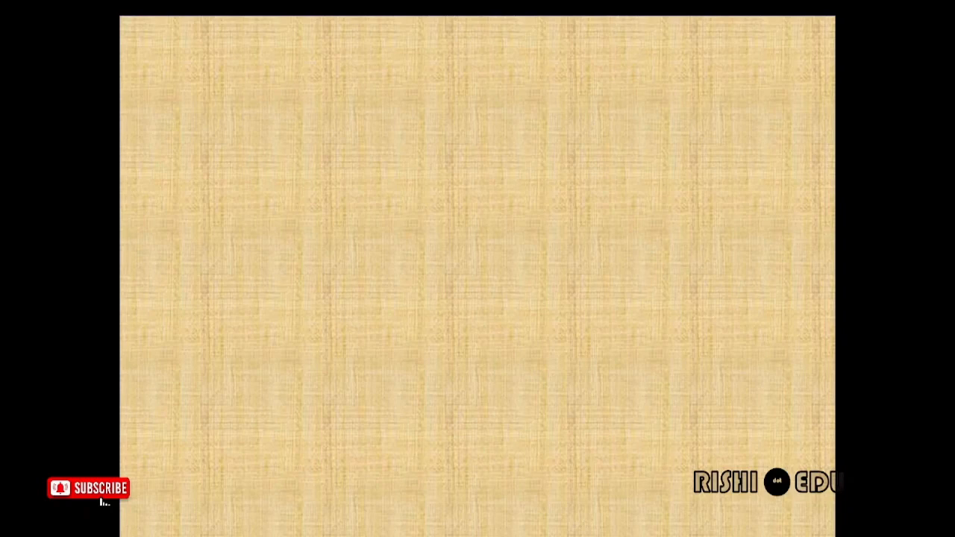
key(Escape)
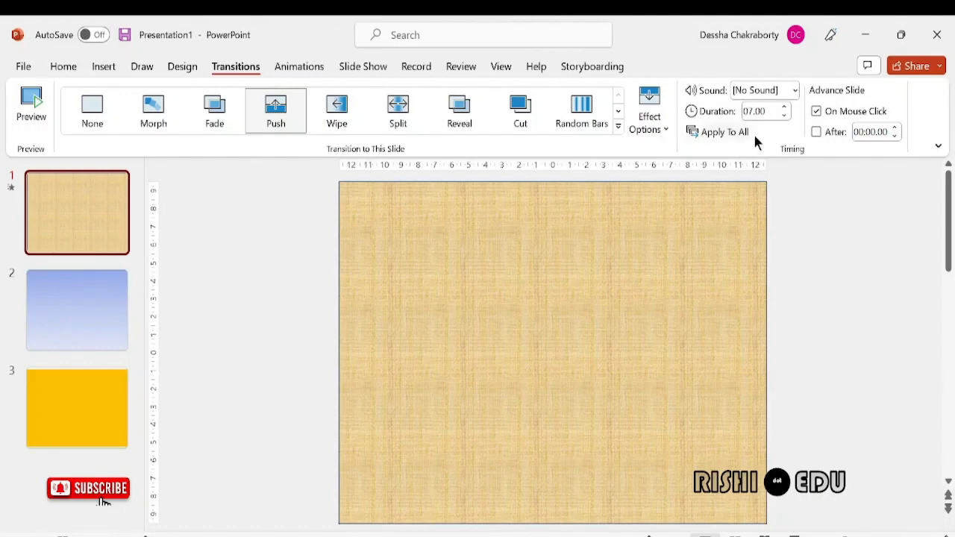
Add the Bomb sound to slide 1's Push transition and play it in the slide show.
click(795, 91)
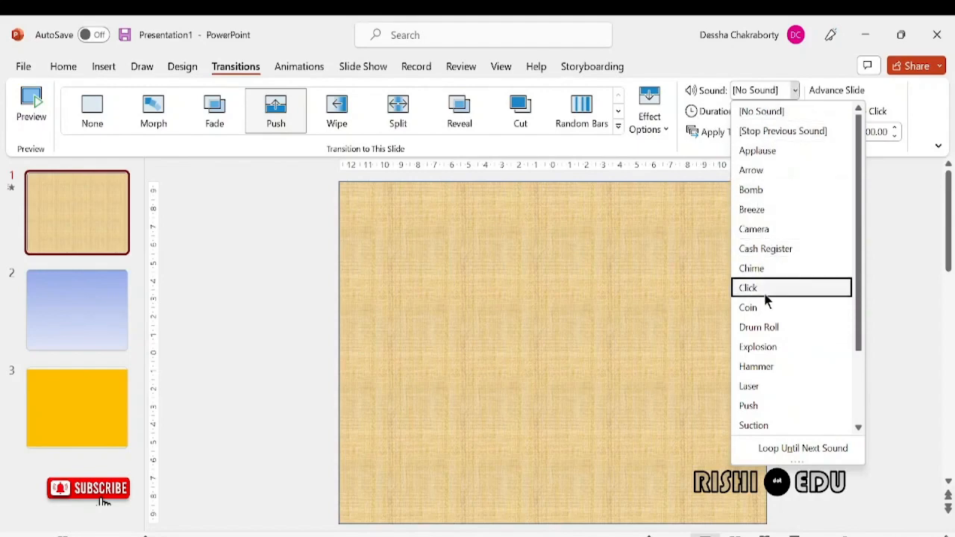
click(762, 196)
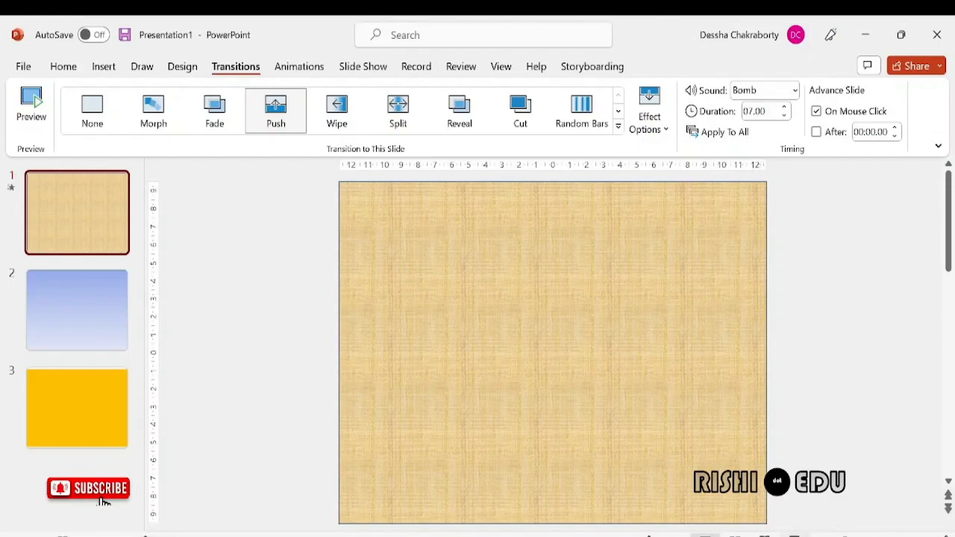
key(F5)
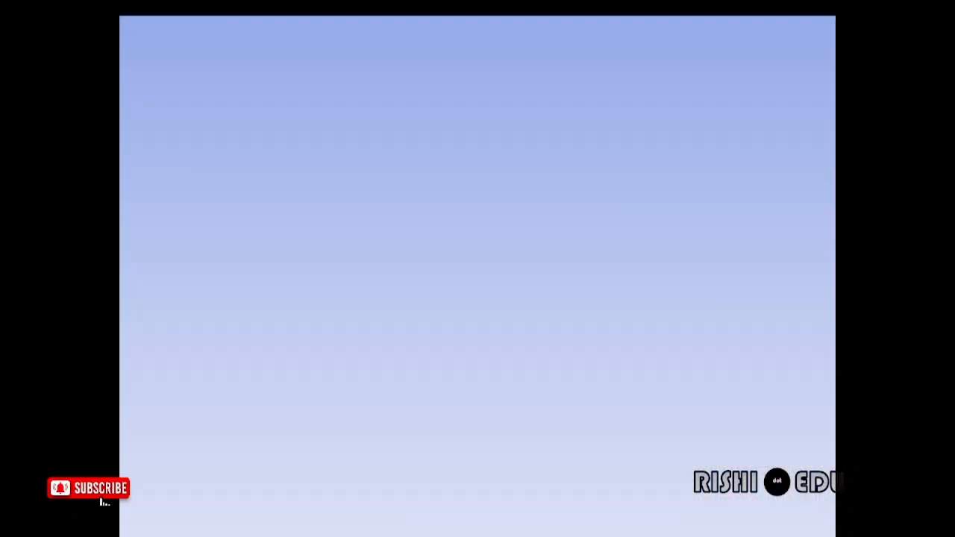
key(Escape)
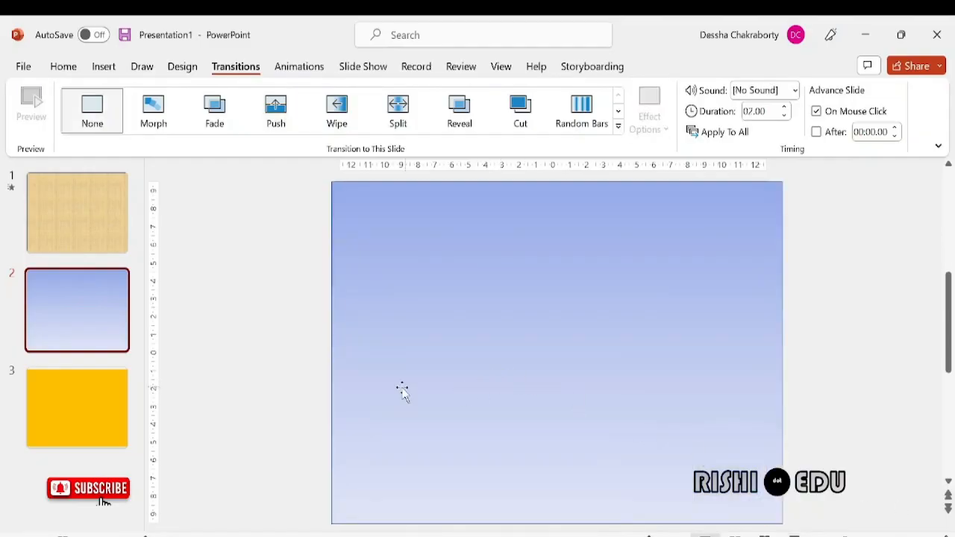
Replay the slide show from slide 1 and raise the system volume to 78 to hear the transition sound.
click(90, 237)
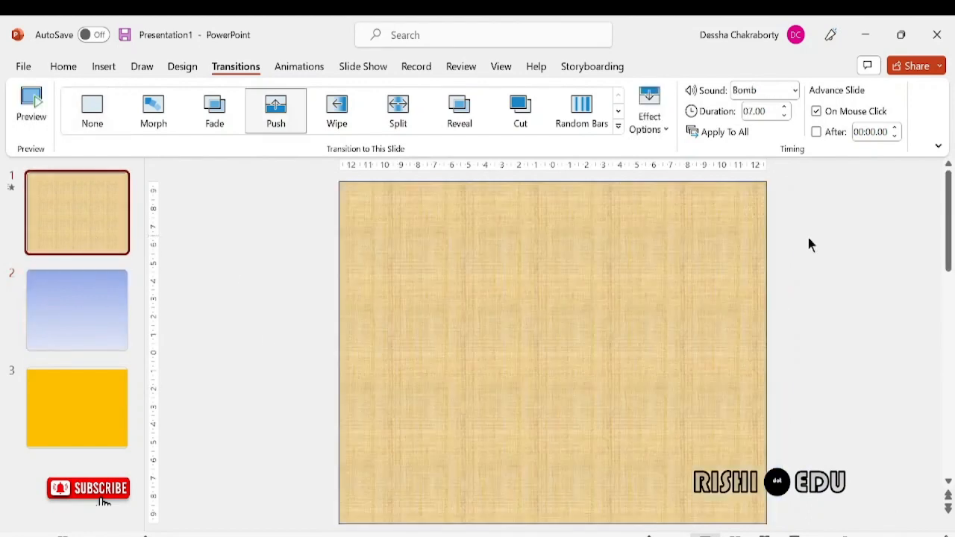
click(795, 535)
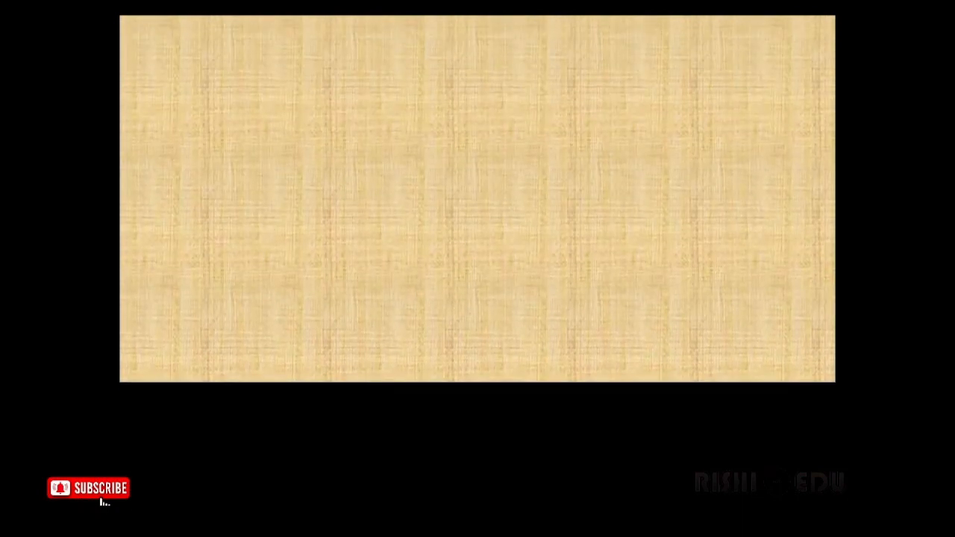
key(XF86AudioRaiseVolume)
key(XF86AudioRaiseVolume)
key(XF86AudioRaiseVolume)
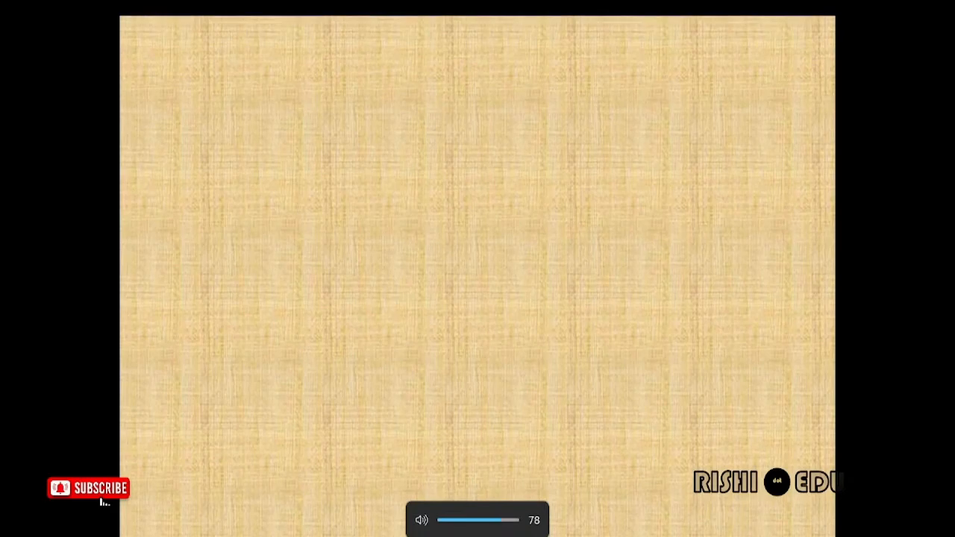
key(Escape)
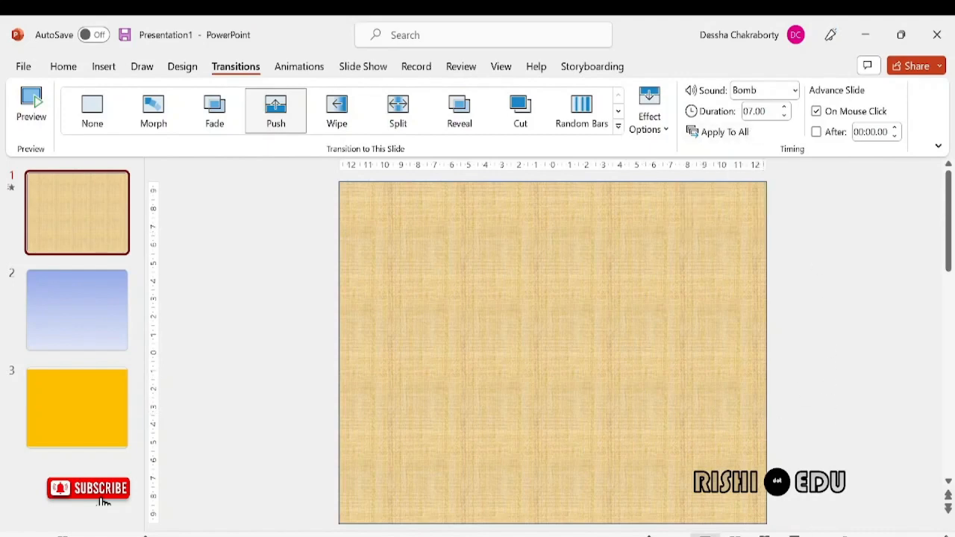
Play slide 1's Push transition again in the slide show, exit and preview it in the editing view.
click(794, 535)
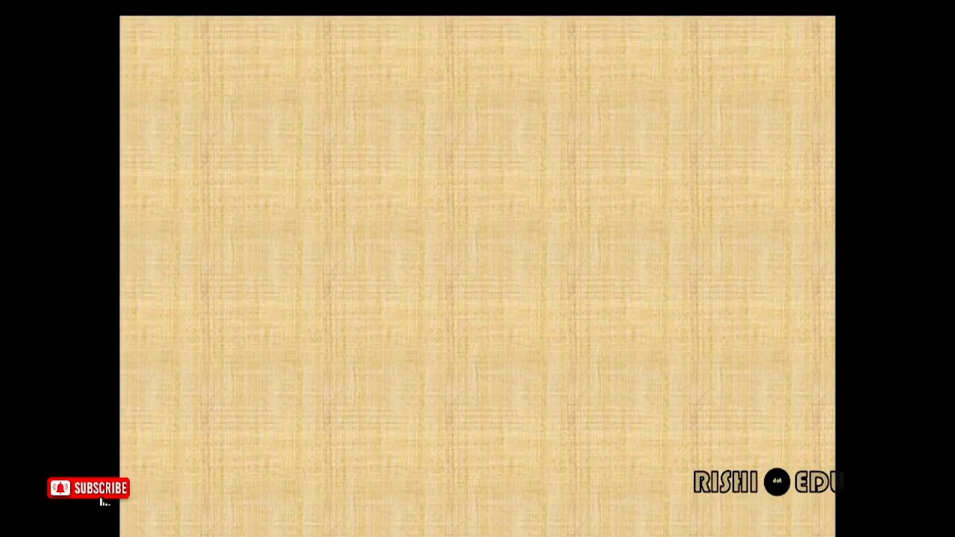
key(Escape)
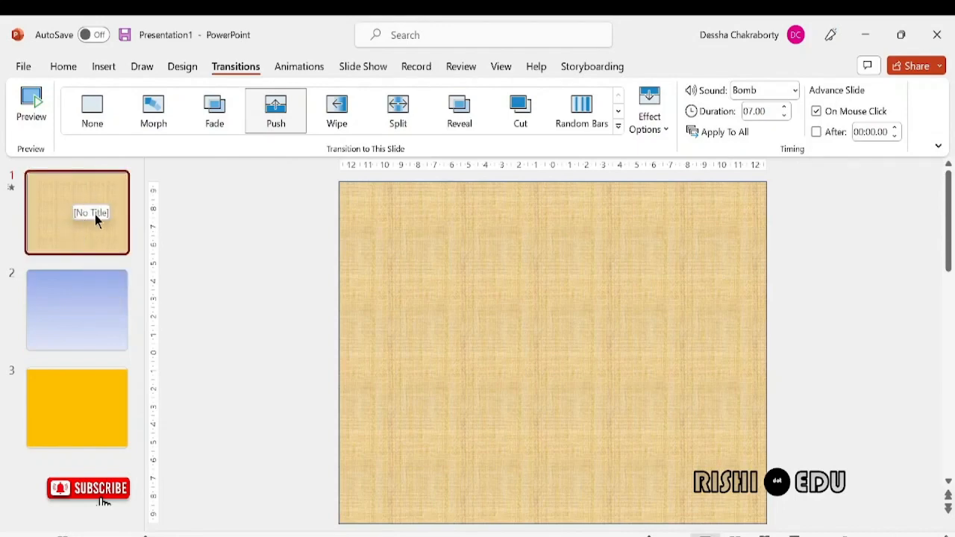
click(62, 199)
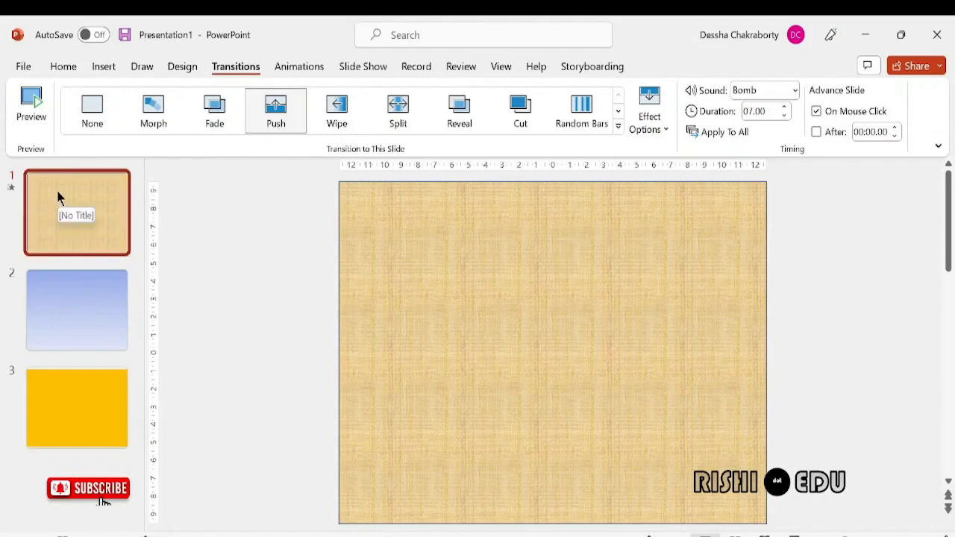
click(32, 104)
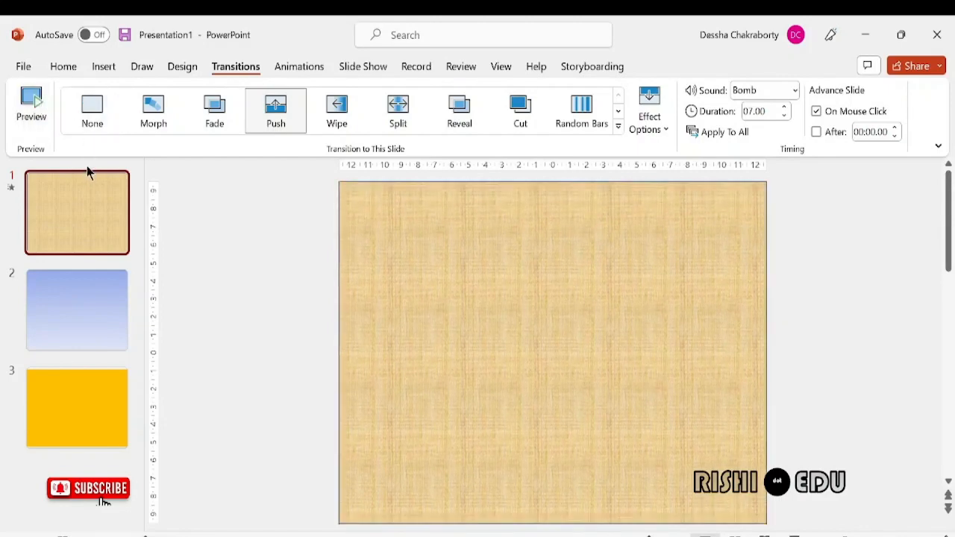
Apply the Split transition to slide 2, preview it and play it in the slide show, including a run from slide 1.
click(66, 305)
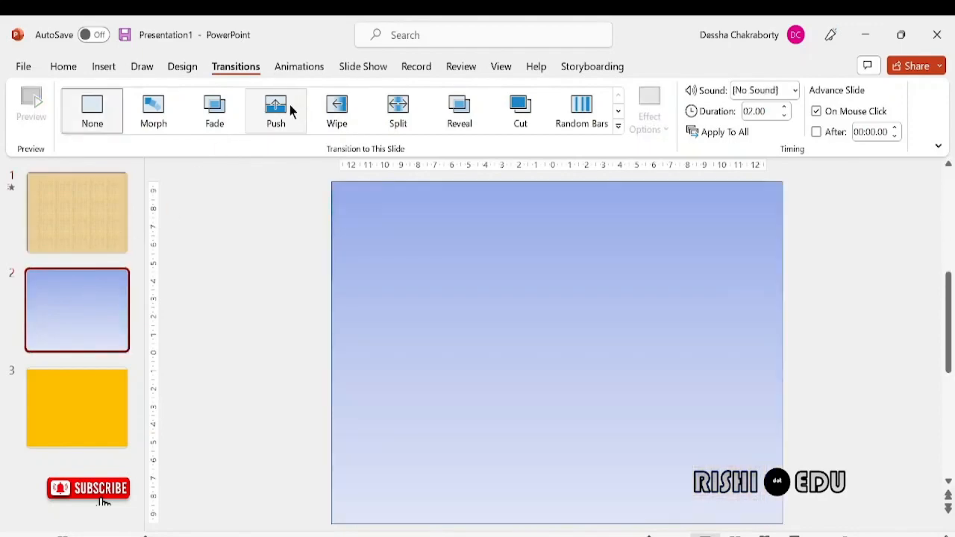
click(411, 111)
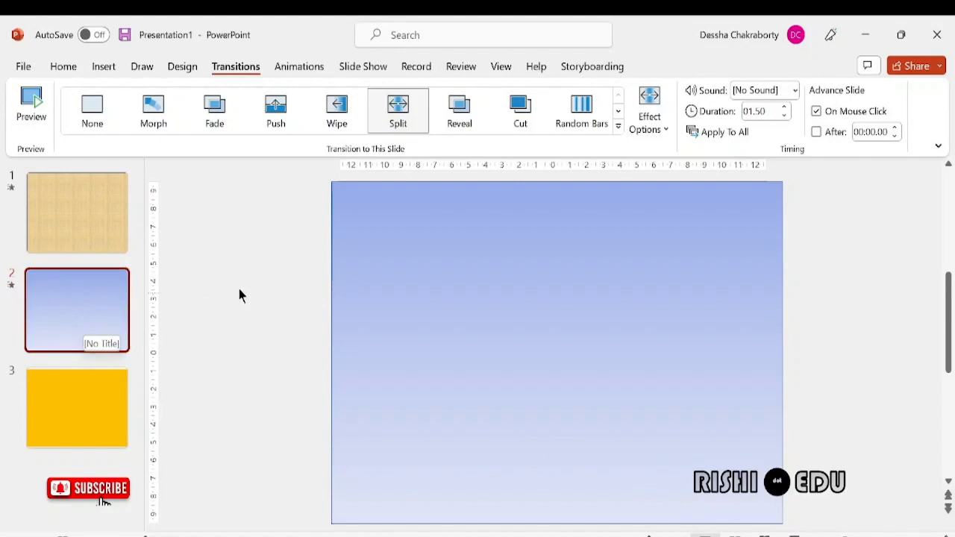
click(44, 115)
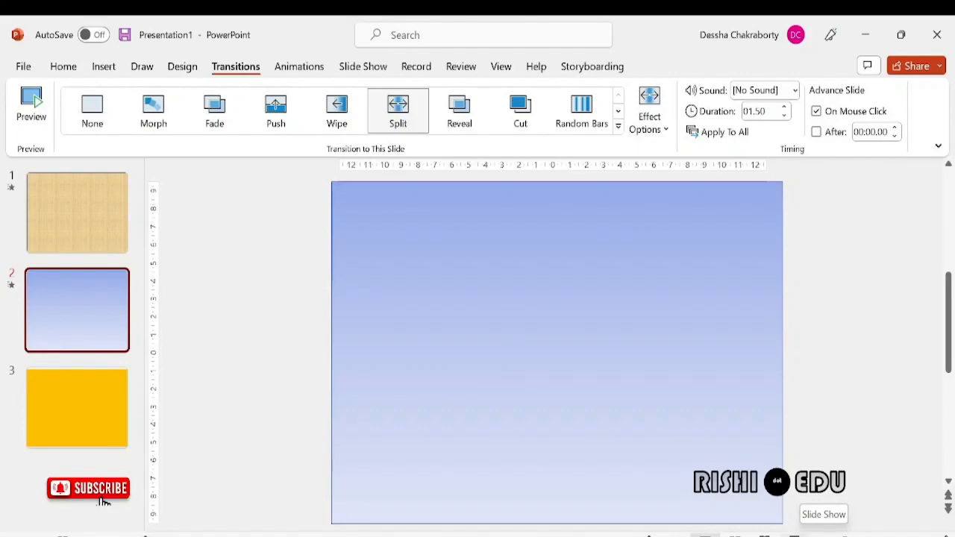
click(795, 535)
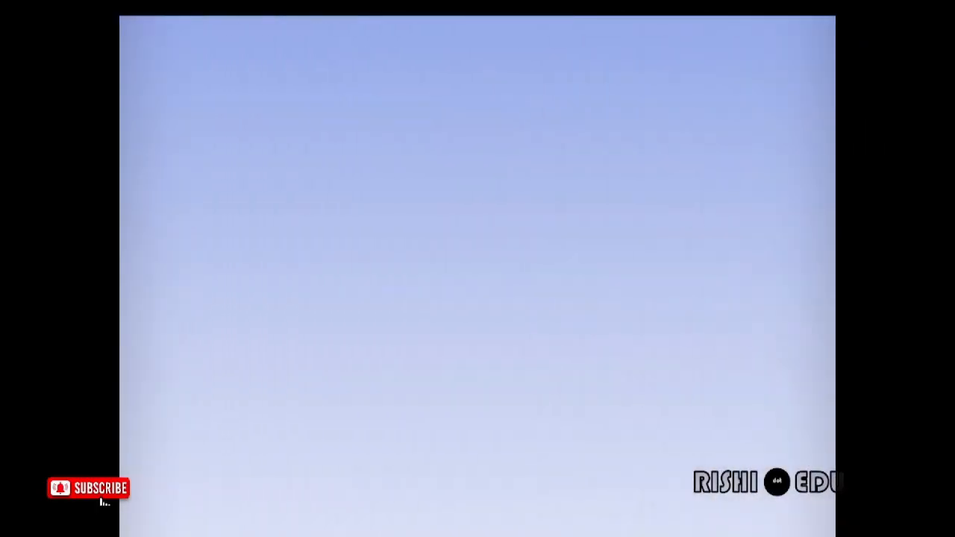
key(Escape)
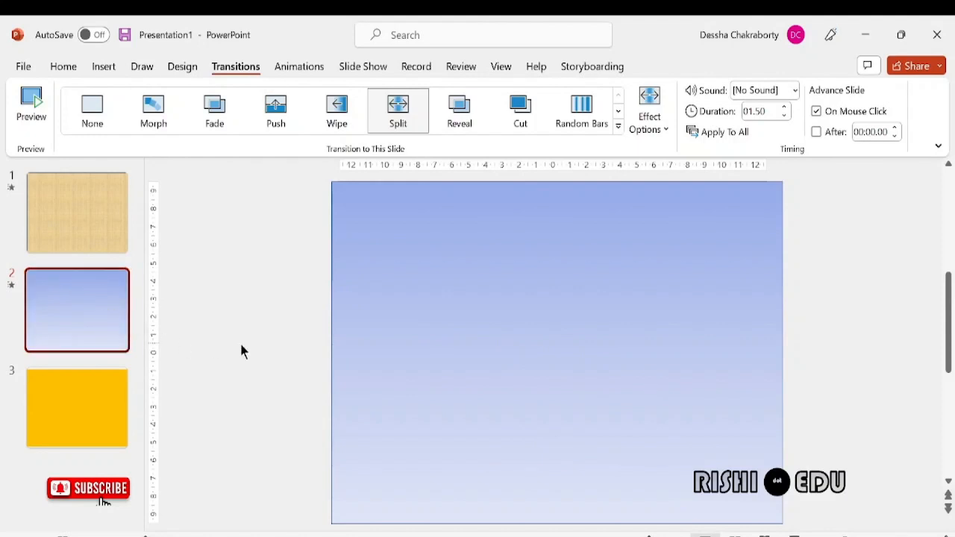
click(84, 239)
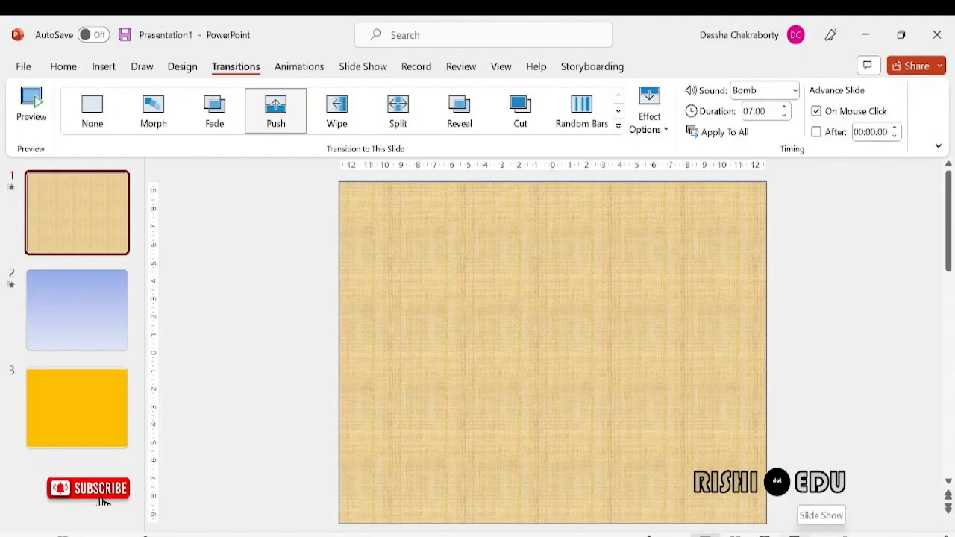
click(795, 534)
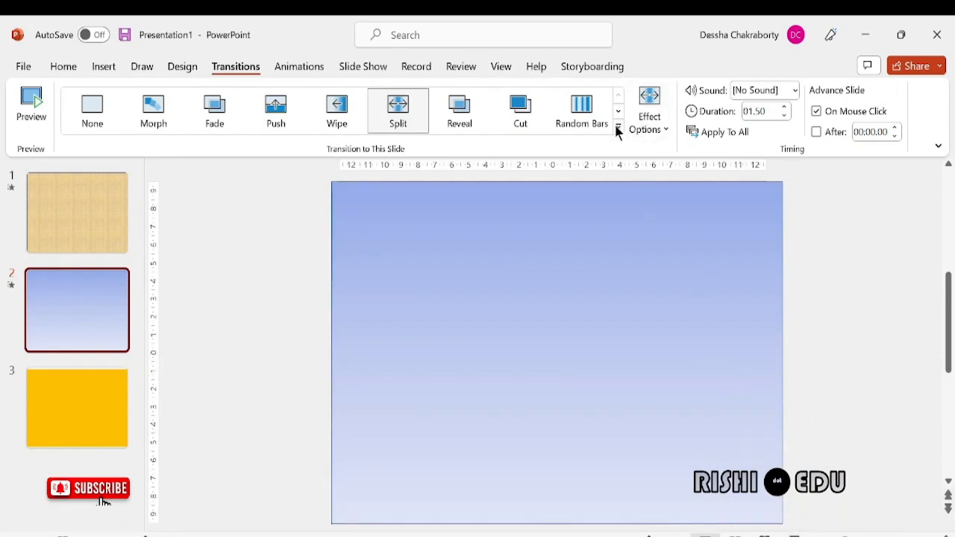
Set the effect option of slide 2's Split transition to Horizontal Out.
click(666, 129)
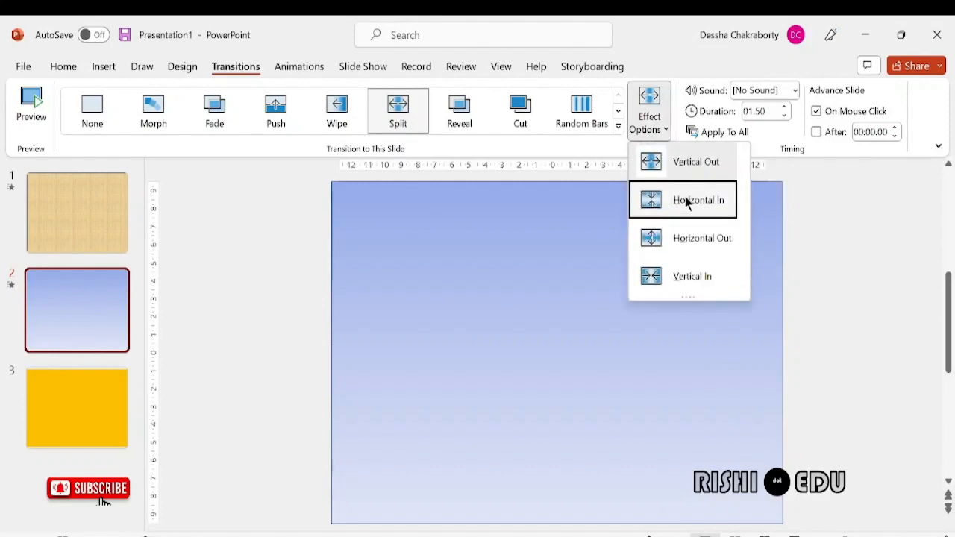
click(692, 251)
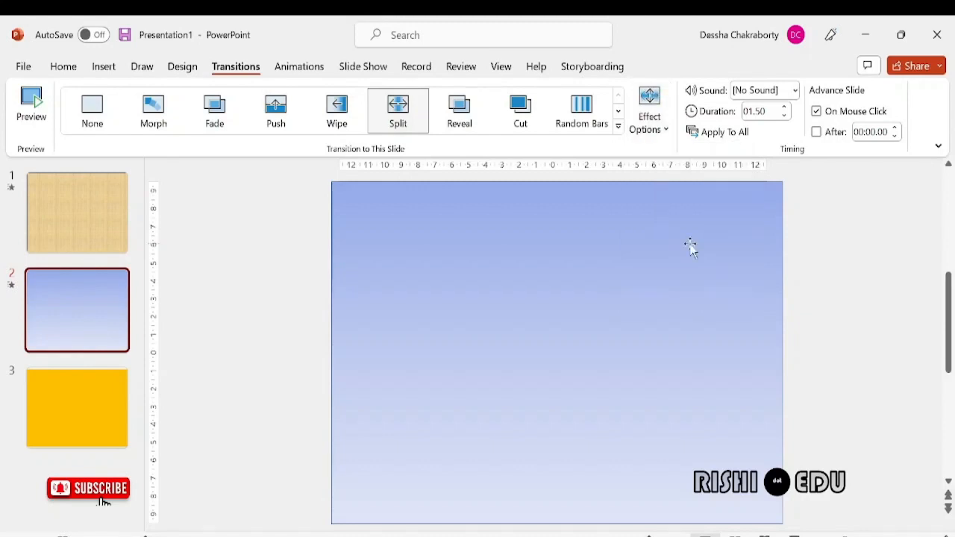
Reduce the duration of slide 1's Push transition to 03.75.
click(86, 197)
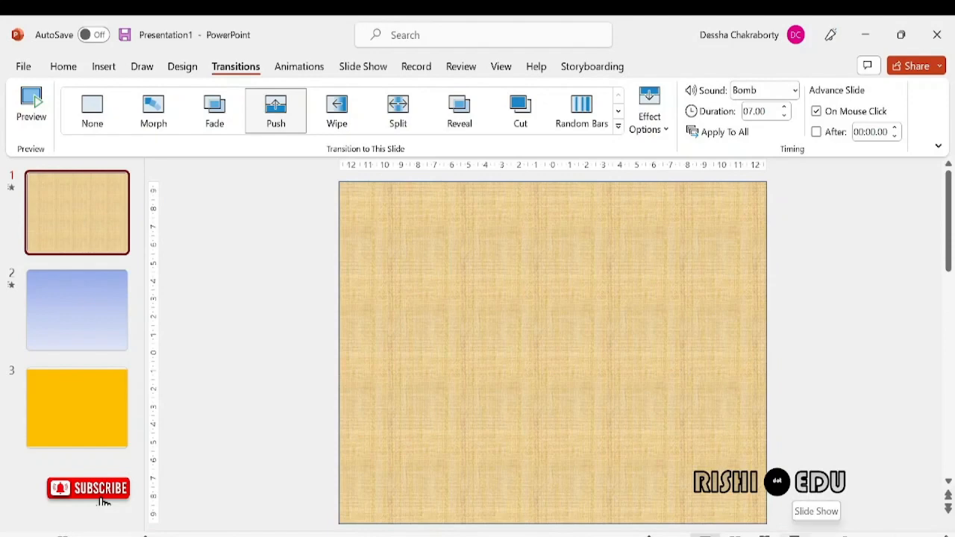
click(785, 115)
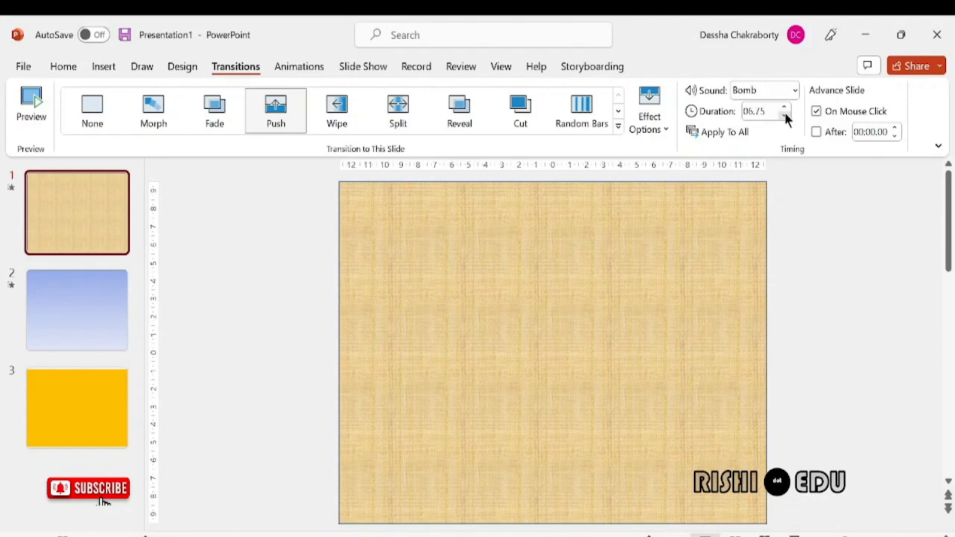
click(785, 116)
click(784, 116)
click(784, 116)
click(785, 116)
click(785, 116)
click(785, 116)
click(785, 116)
Play the slide show from slide 1 through slide 2, exit it and select slide 3.
key(F5)
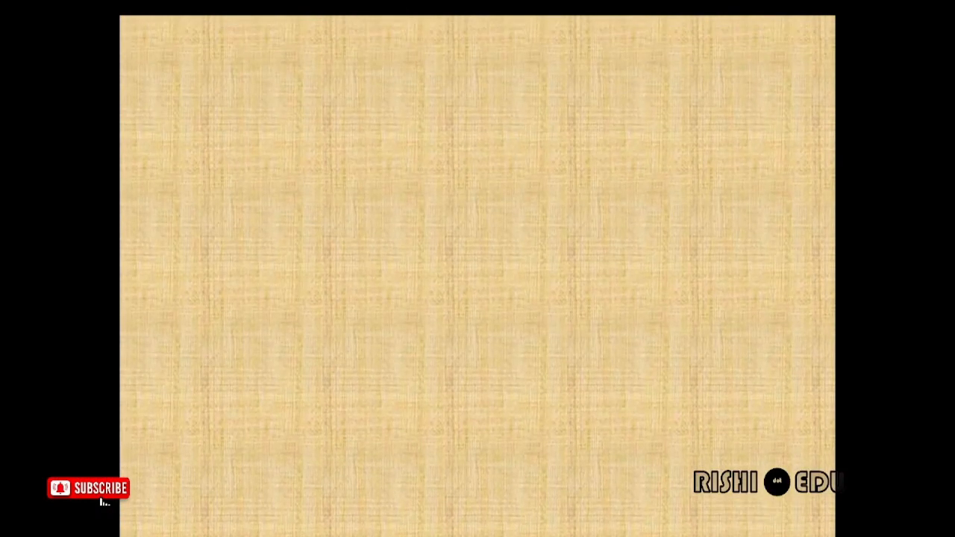
key(Right)
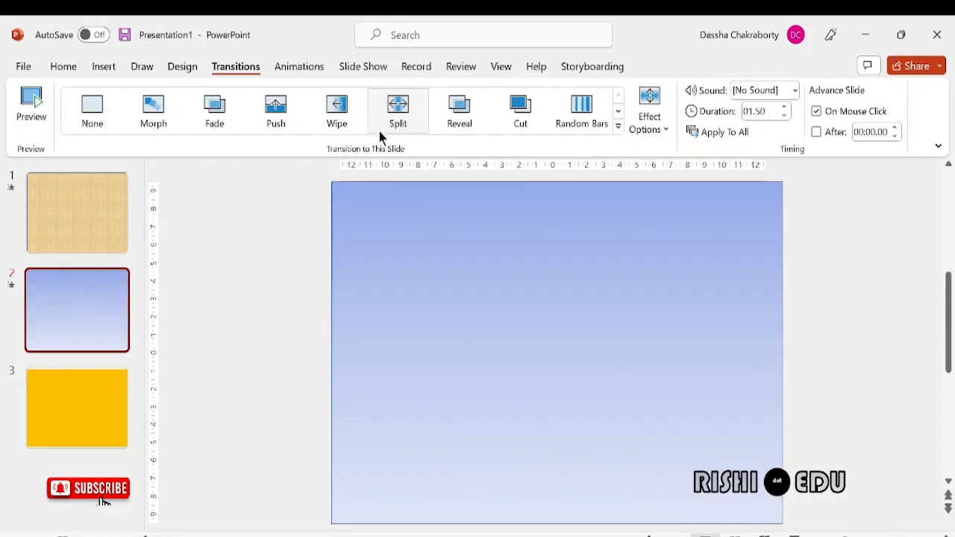
click(72, 389)
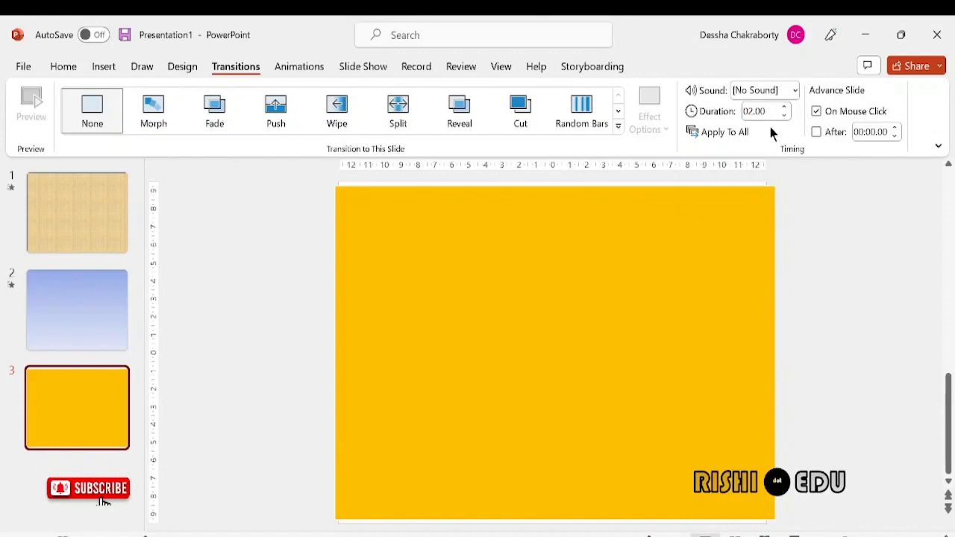
Turn off advancing slide 1 on mouse click and make it advance automatically after 00:07.00.
click(106, 207)
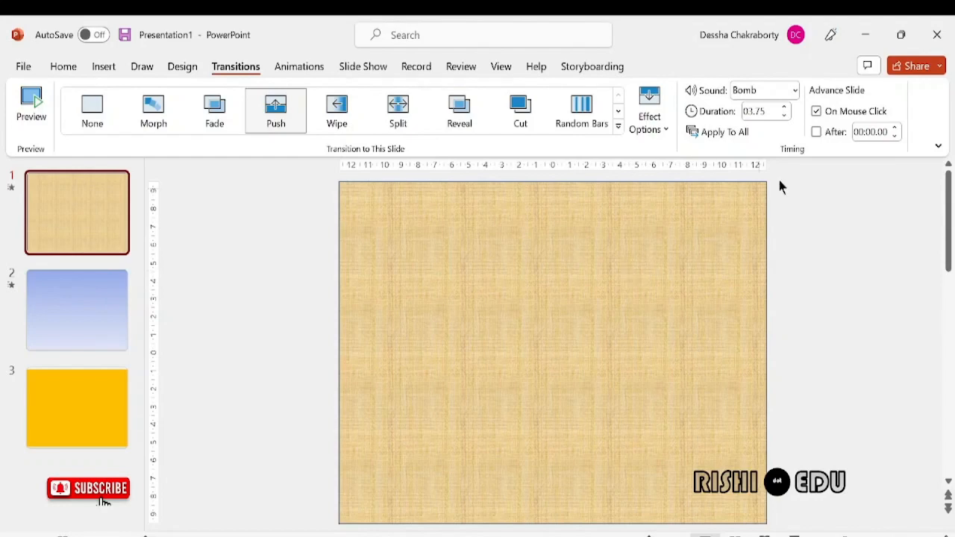
click(818, 116)
click(817, 136)
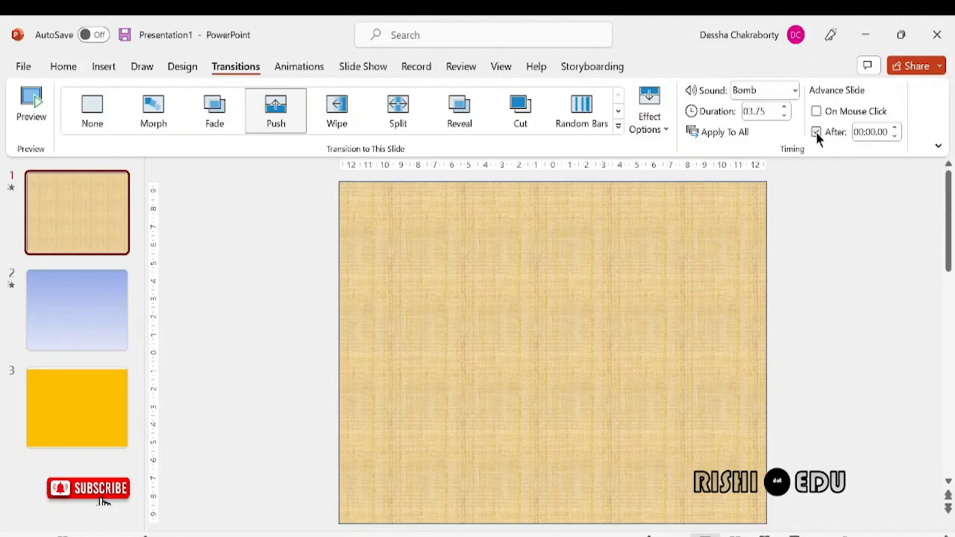
click(897, 130)
click(896, 130)
click(897, 130)
click(897, 129)
click(897, 130)
click(896, 129)
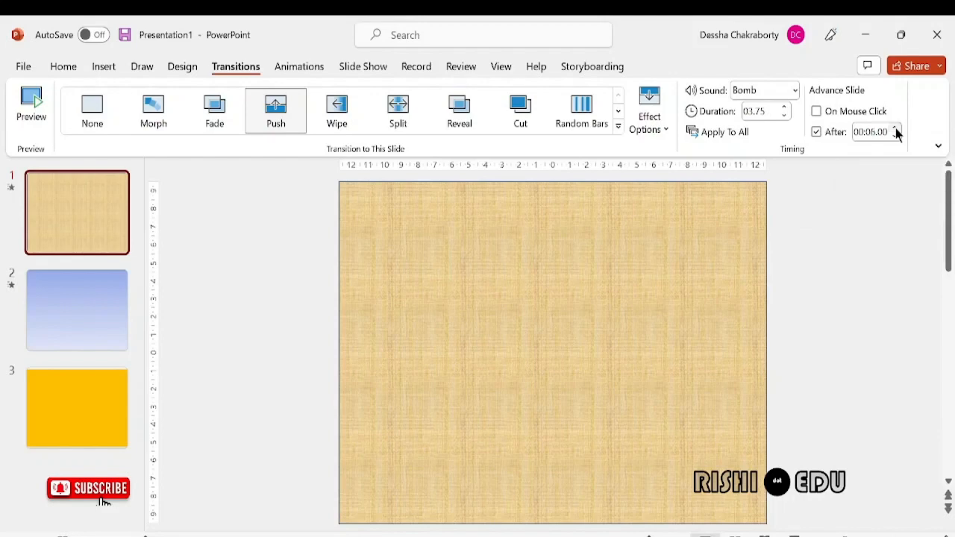
click(896, 128)
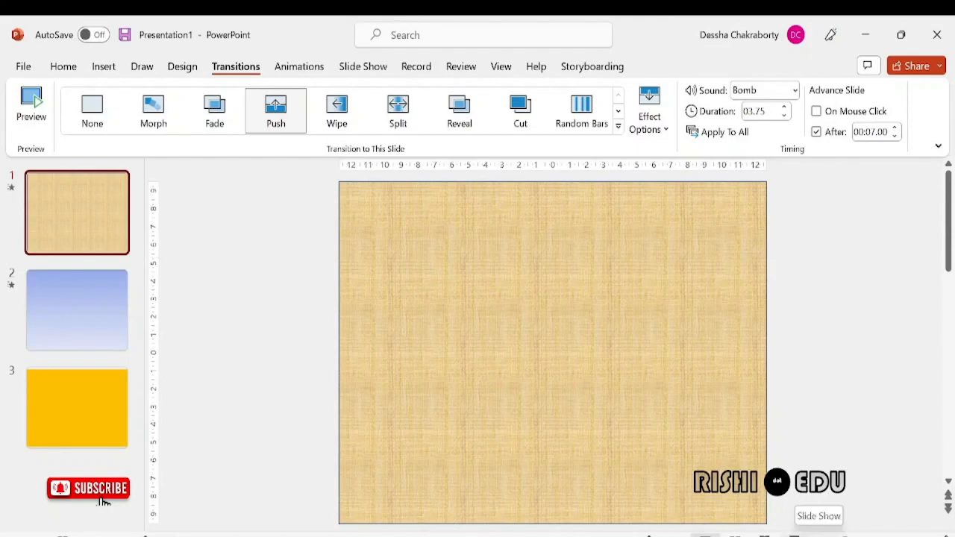
Play the slide show to check slide 1's automatic advance, exit it and reselect slide 1.
click(794, 534)
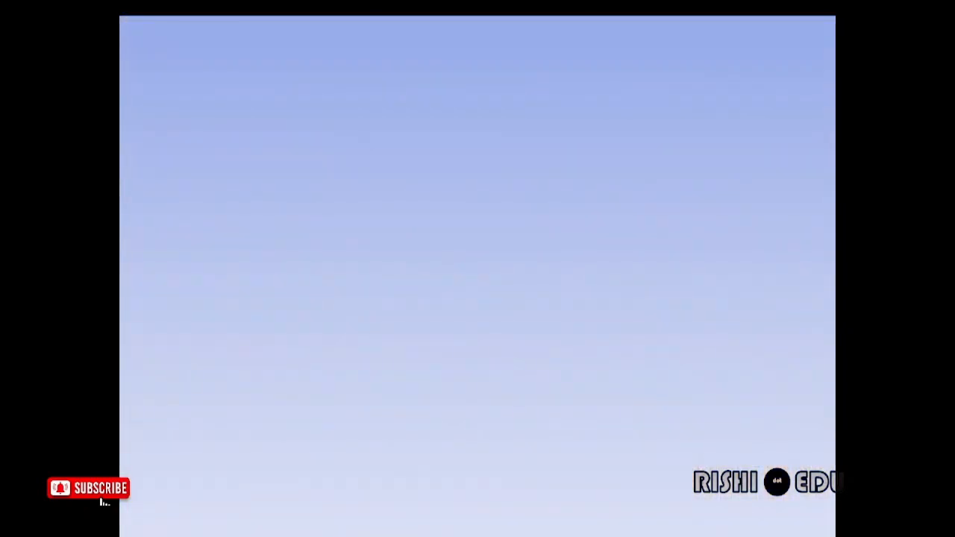
key(Escape)
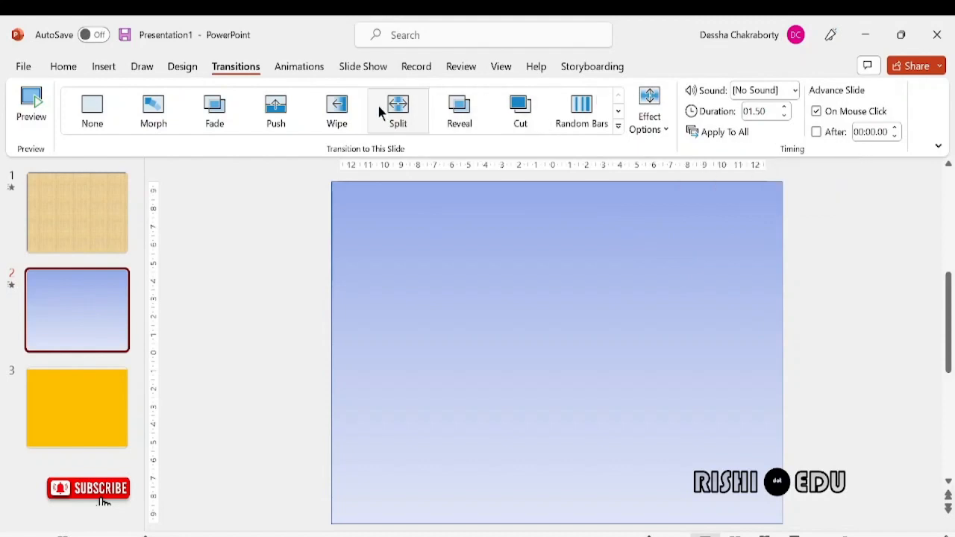
click(82, 190)
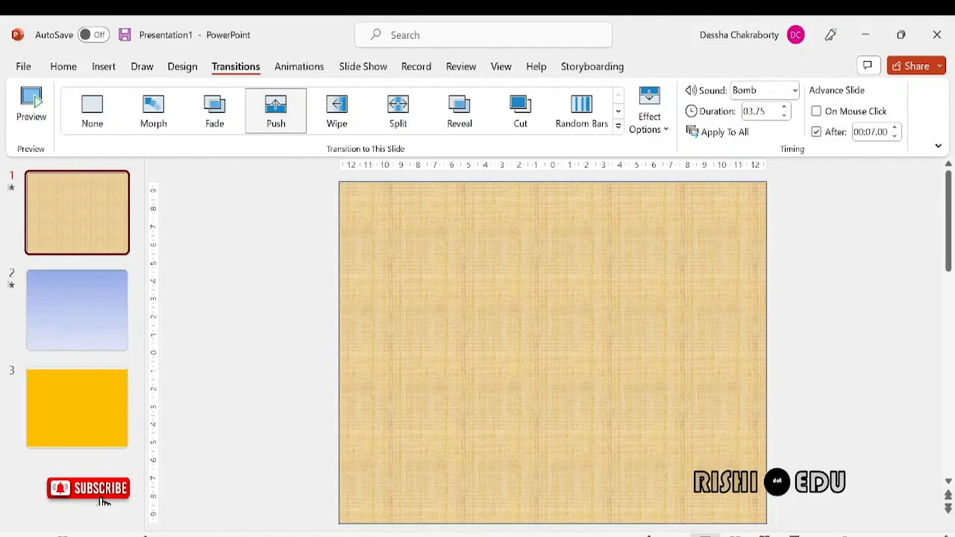
mouse_move(553, 534)
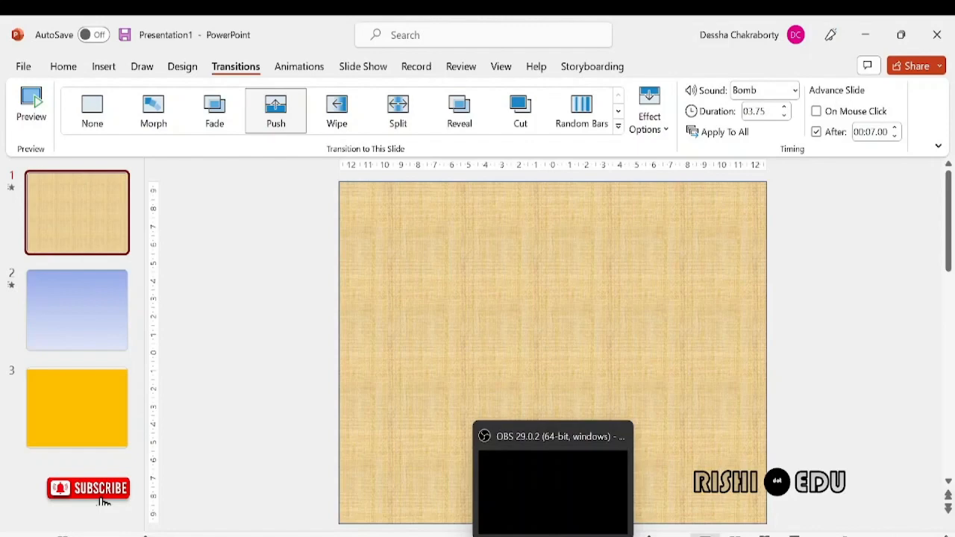